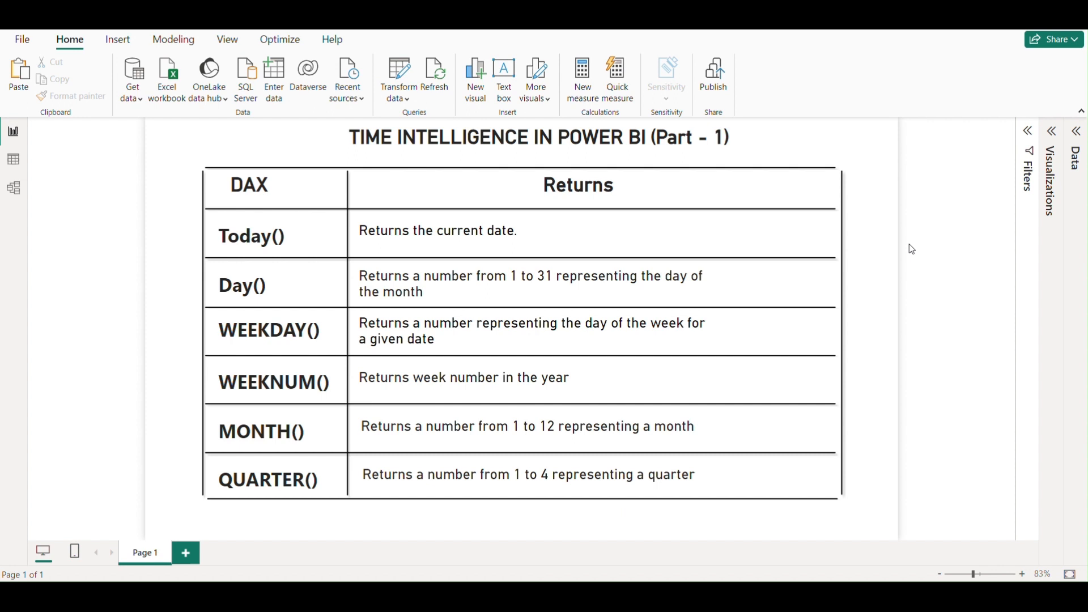
- Open the Financial Data table's rows and add a new calculated column named WeekDay
{"action": "left_click", "coordinate": [1076, 131]}
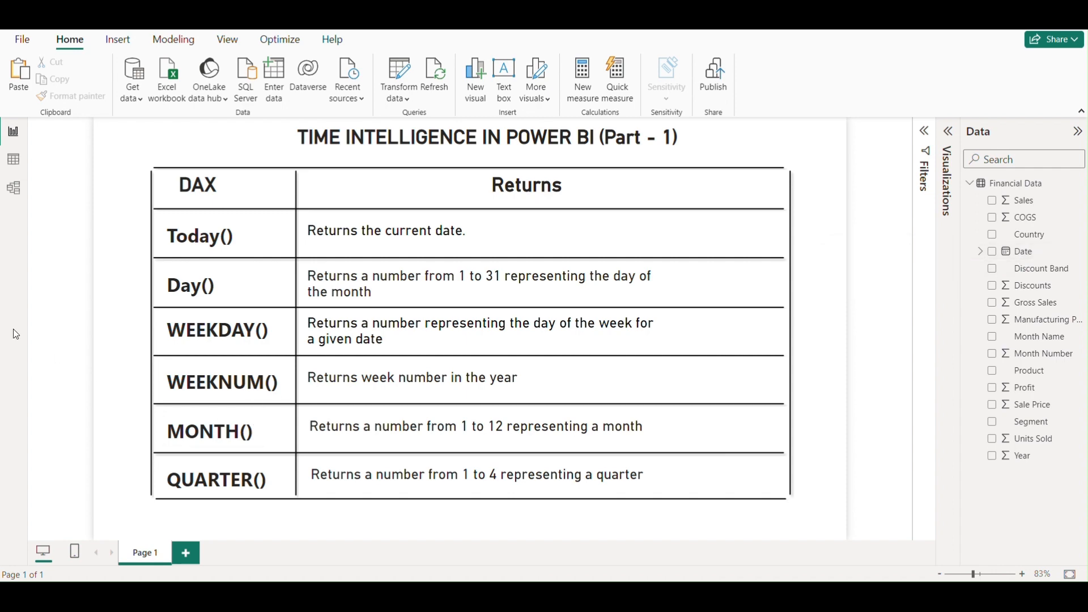
{"action": "left_click", "coordinate": [16, 162]}
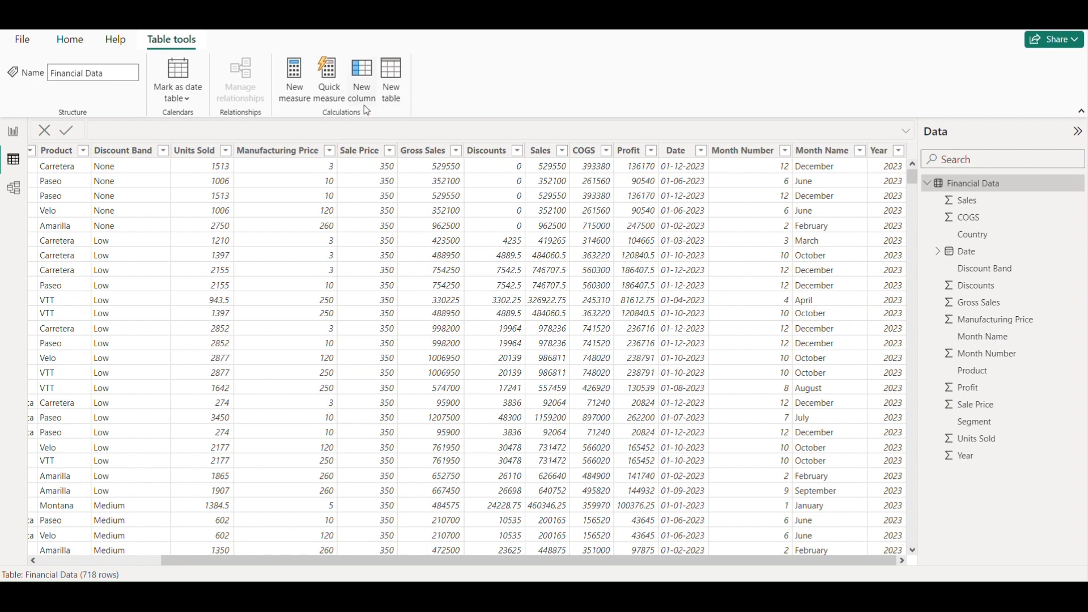
{"action": "left_click", "coordinate": [364, 89]}
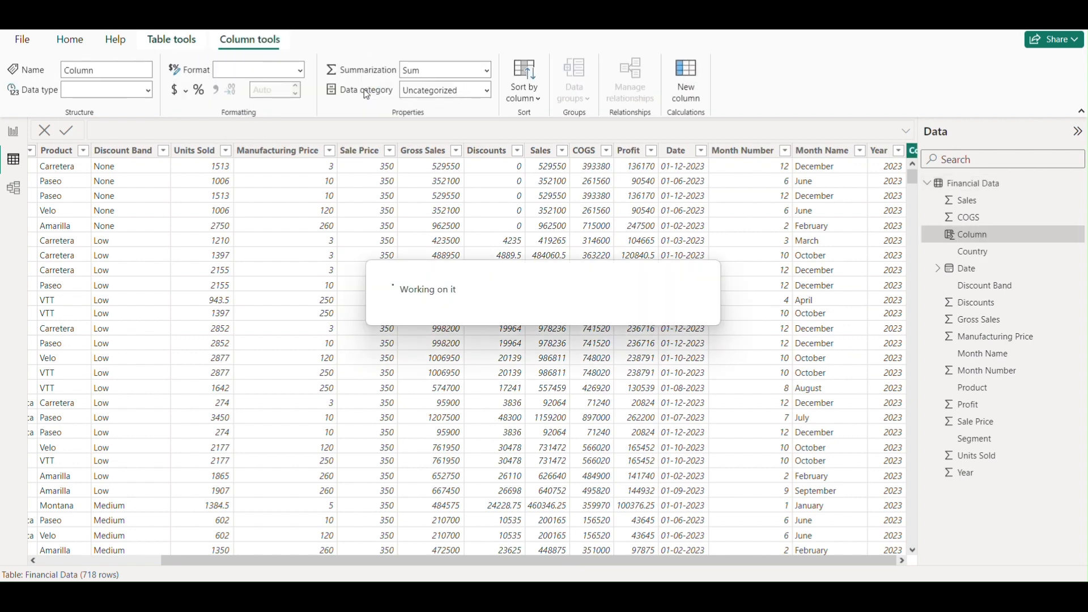
{"action": "left_click", "coordinate": [129, 130]}
{"action": "key", "text": "BackSpace"}
{"action": "key", "text": "BackSpace"}
{"action": "key", "text": "BackSpace"}
{"action": "key", "text": "BackSpace"}
{"action": "key", "text": "BackSpace"}
{"action": "key", "text": "BackSpace"}
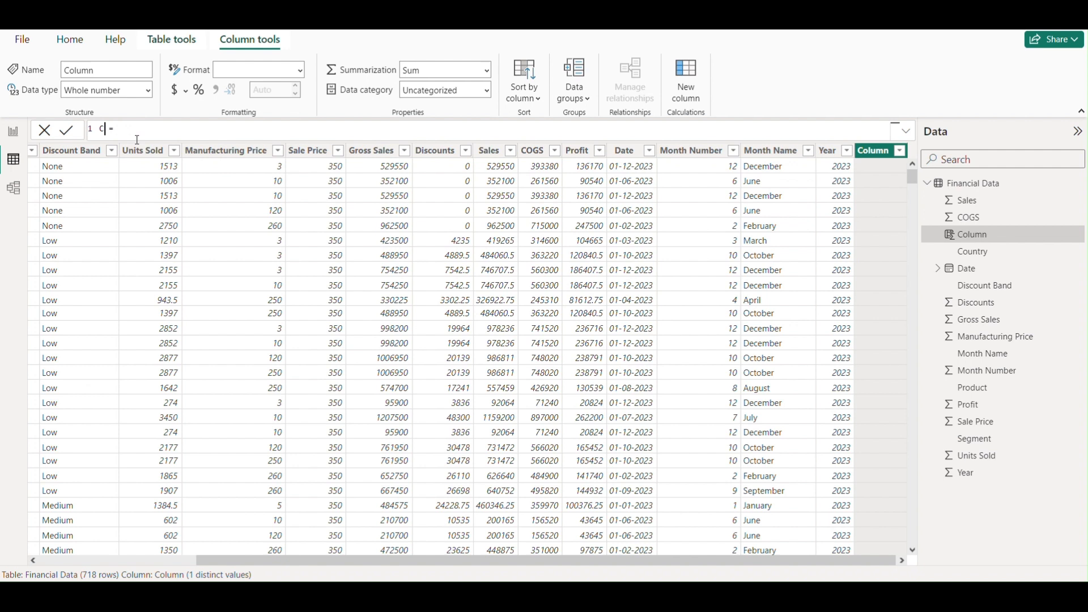
{"action": "type", "text": "WeekDay"}
- Define the WeekDay column with the formula WEEKDAY('Financial Data'[Date])
{"action": "left_click", "coordinate": [173, 131]}
{"action": "type", "text": "W"}
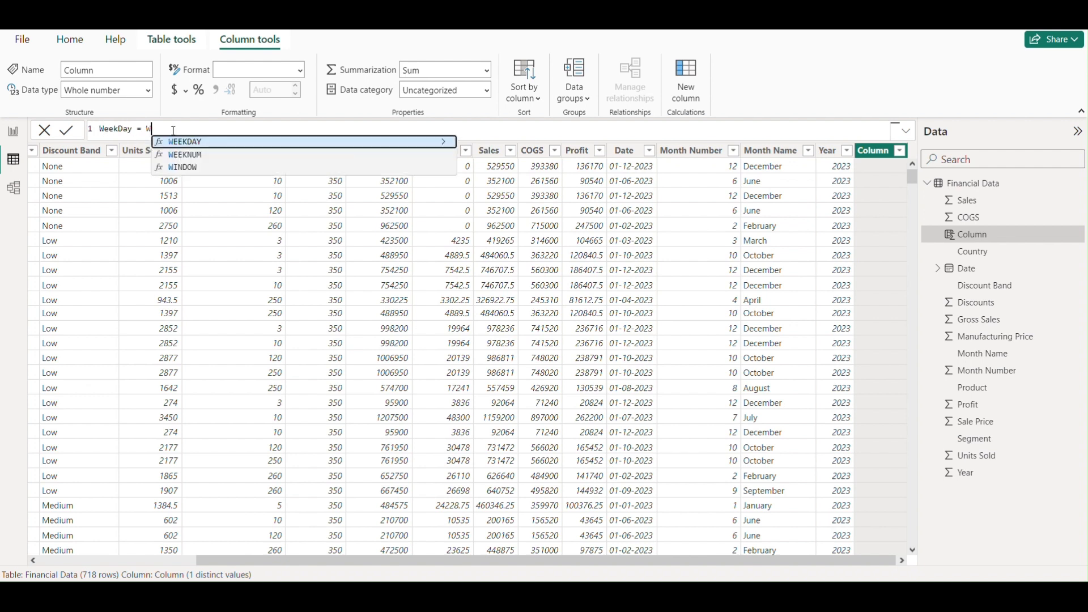
{"action": "left_click", "coordinate": [199, 142]}
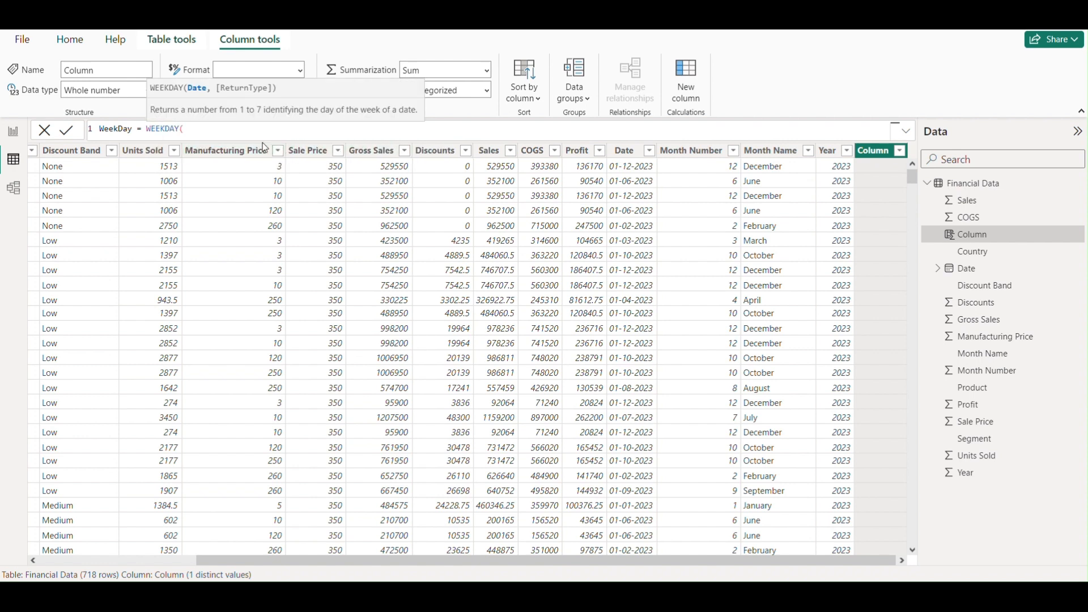
{"action": "type", "text": "dat"}
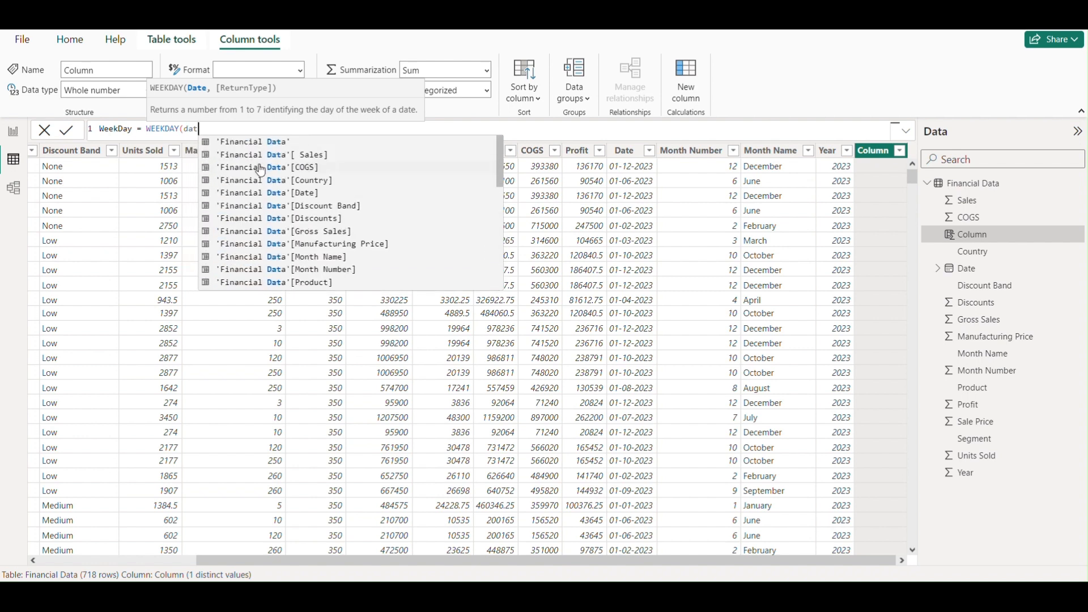
{"action": "left_click", "coordinate": [309, 193]}
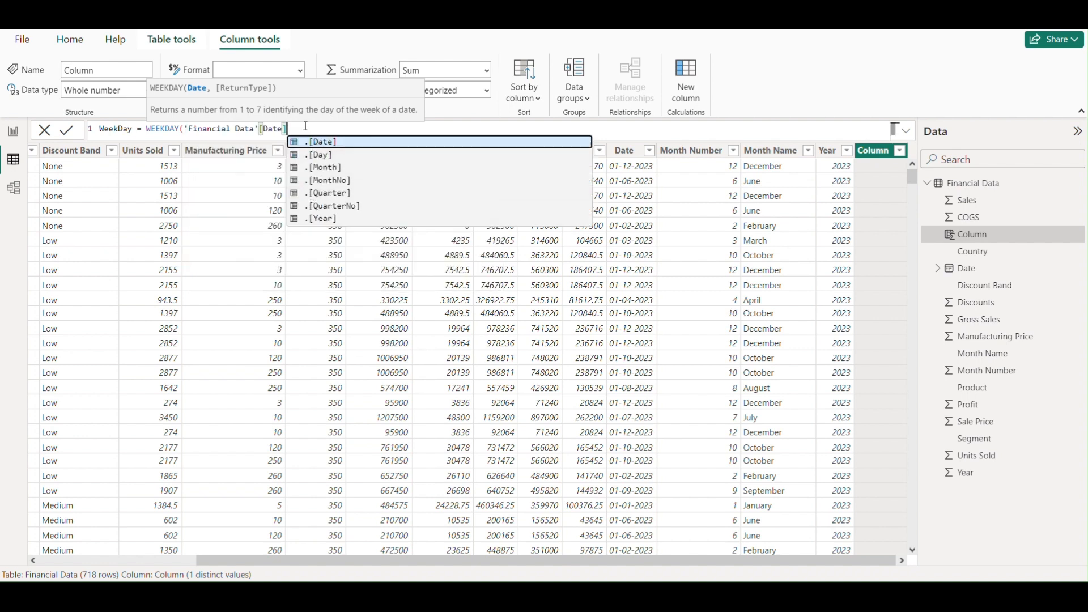
{"action": "type", "text": ")"}
{"action": "key", "text": "Return"}
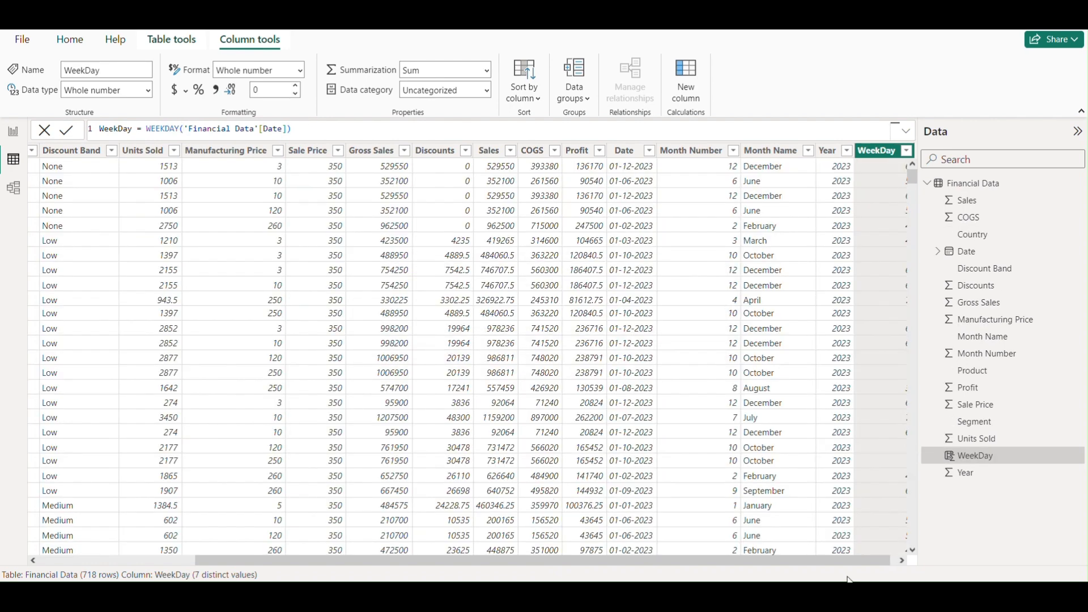
{"action": "left_click", "coordinate": [903, 560]}
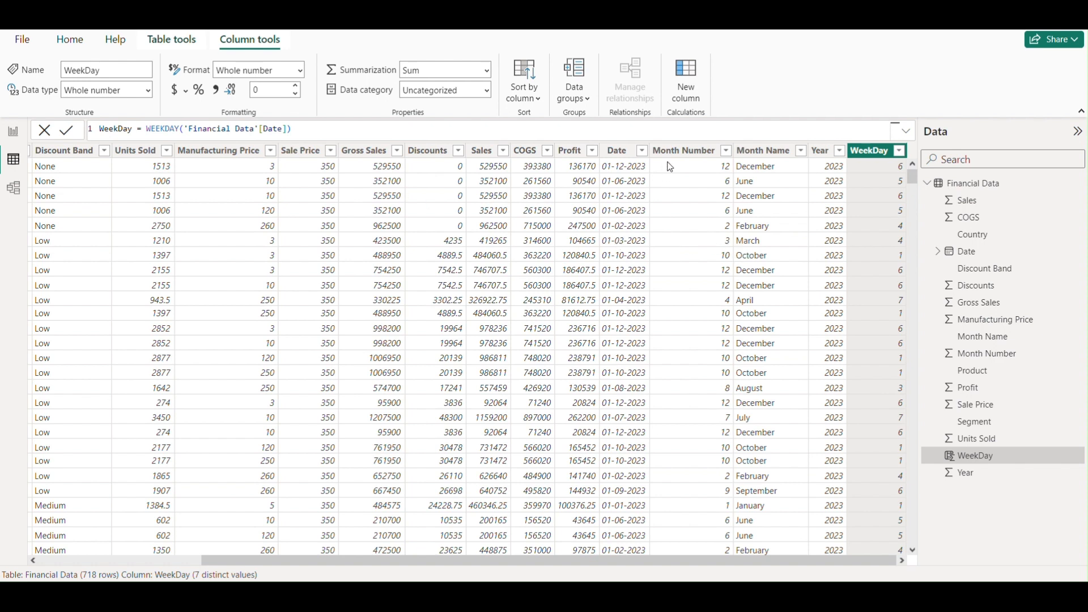
- Add another calculated column to the Financial Data table and name it WeekNum
{"action": "left_click", "coordinate": [697, 97]}
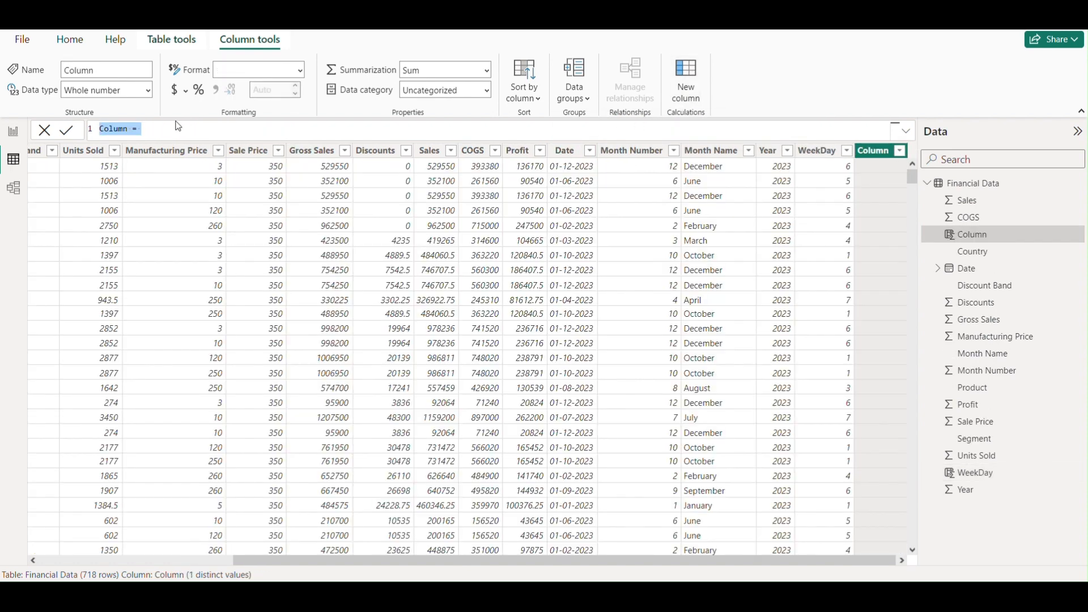
{"action": "left_click", "coordinate": [153, 129]}
{"action": "key", "text": "BackSpace"}
{"action": "key", "text": "BackSpace"}
{"action": "key", "text": "BackSpace"}
{"action": "key", "text": "BackSpace"}
{"action": "key", "text": "BackSpace"}
{"action": "key", "text": "BackSpace"}
{"action": "type", "text": "WeekNum"}
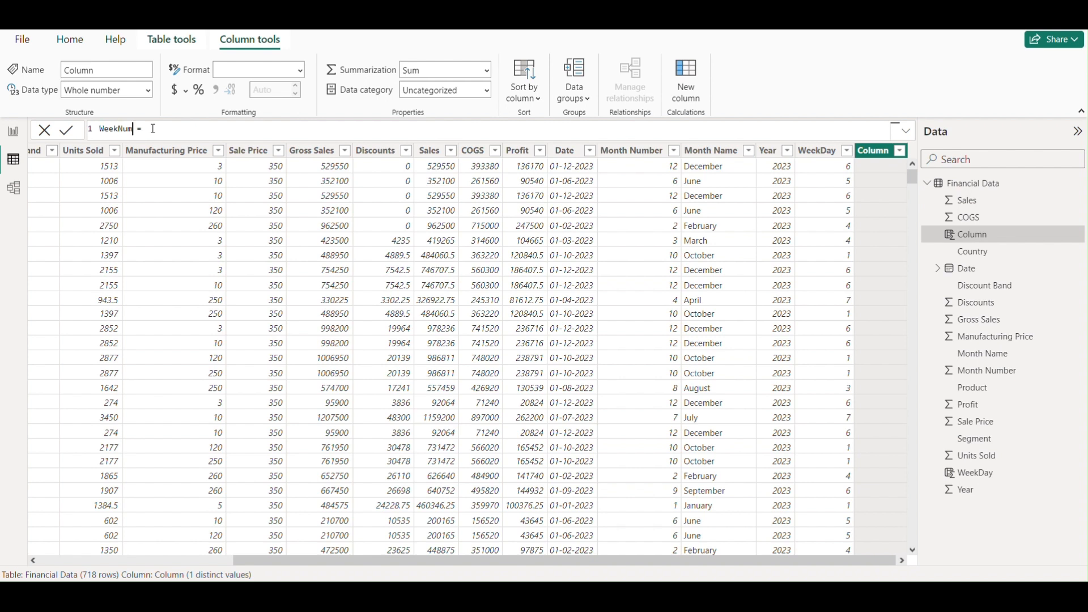
- Define the WeekNum column with the formula WEEKNUM('Financial Data'[Date])
{"action": "left_click", "coordinate": [158, 129]}
{"action": "type", "text": "Wee"}
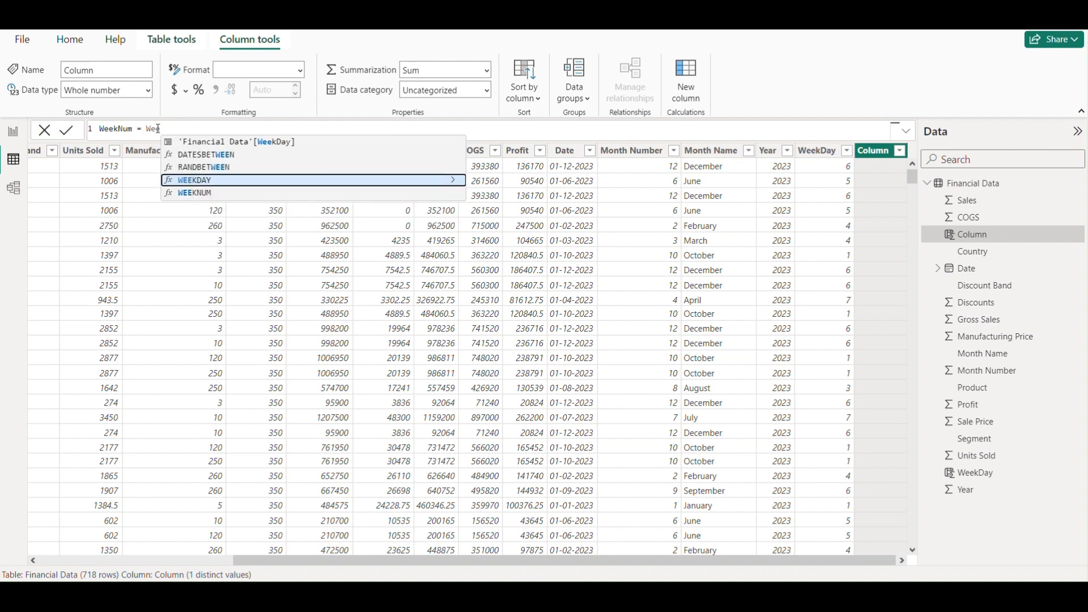
{"action": "key", "text": "Down"}
{"action": "key", "text": "Tab"}
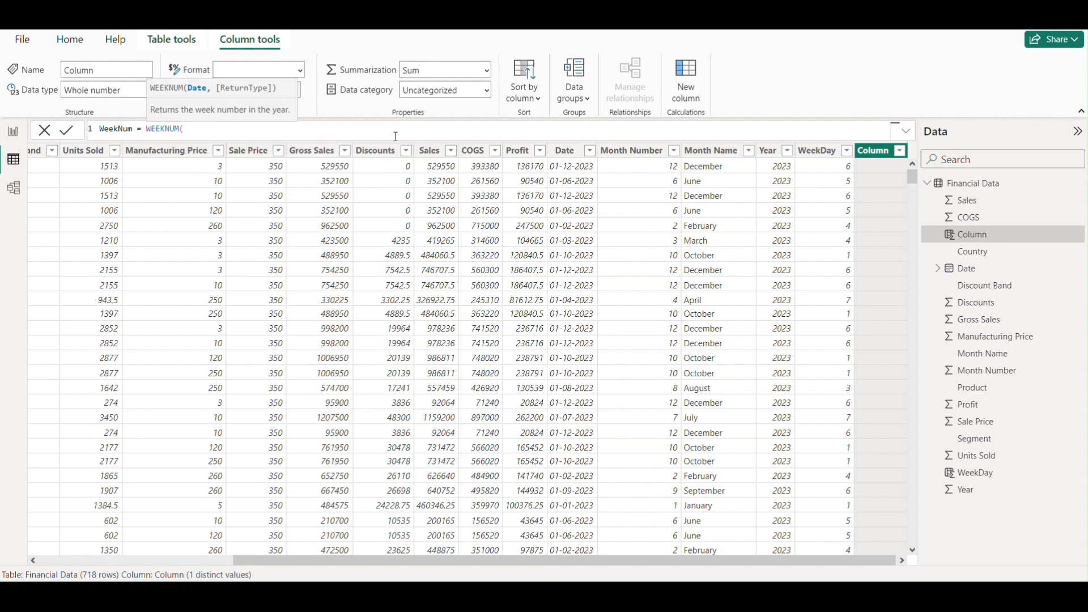
{"action": "type", "text": "dat"}
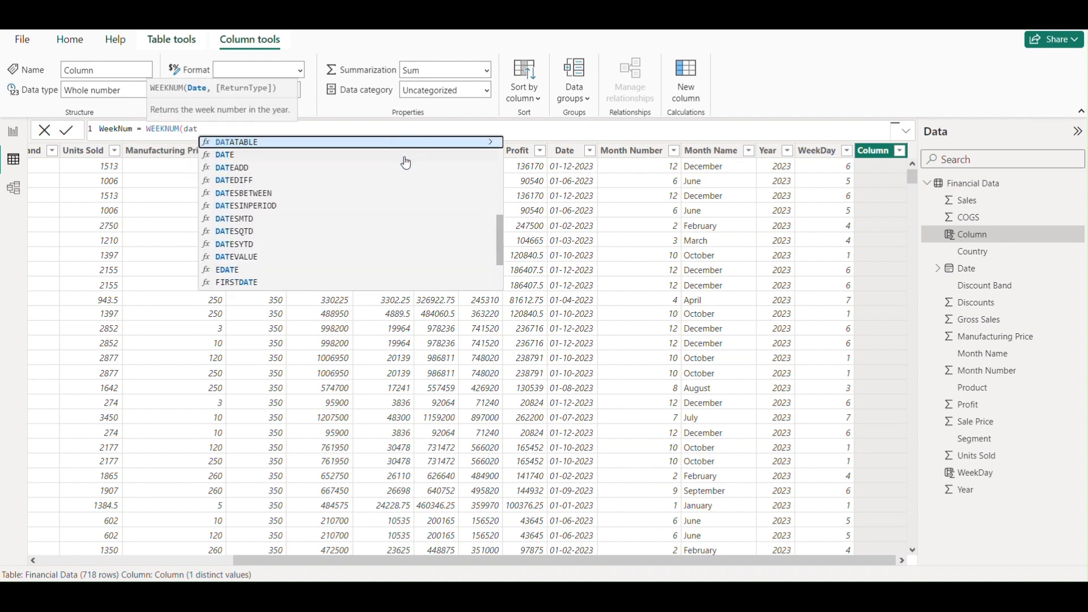
{"action": "left_click", "coordinate": [306, 193]}
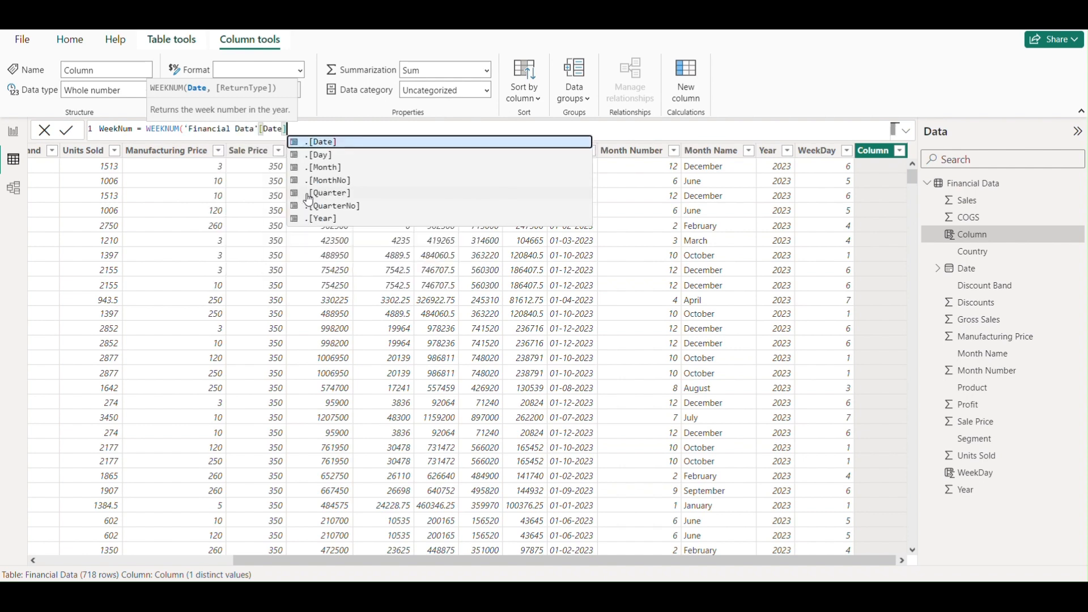
{"action": "type", "text": ")"}
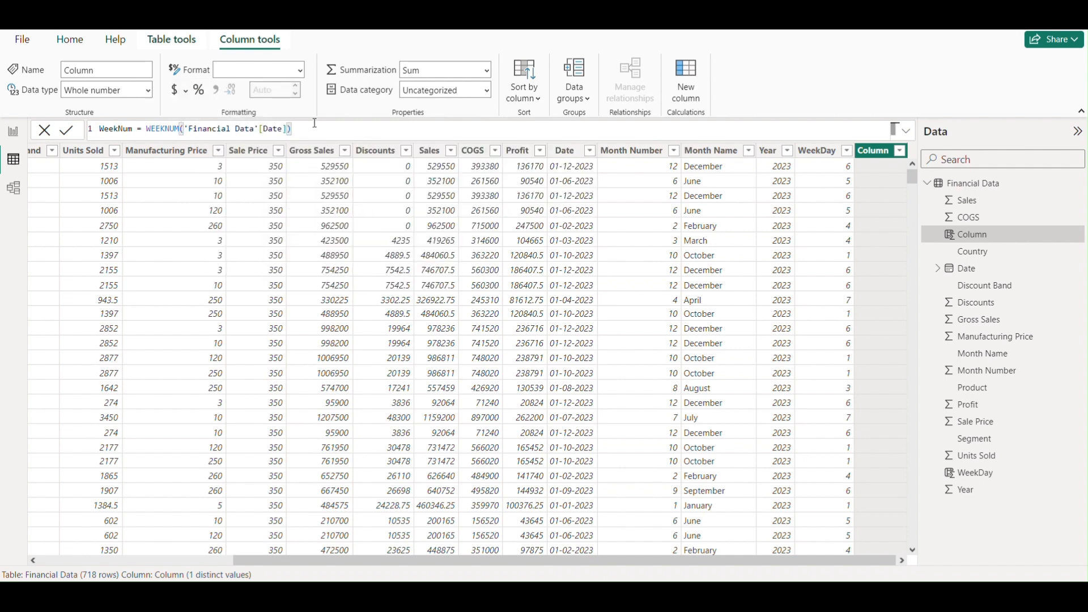
{"action": "key", "text": "Return"}
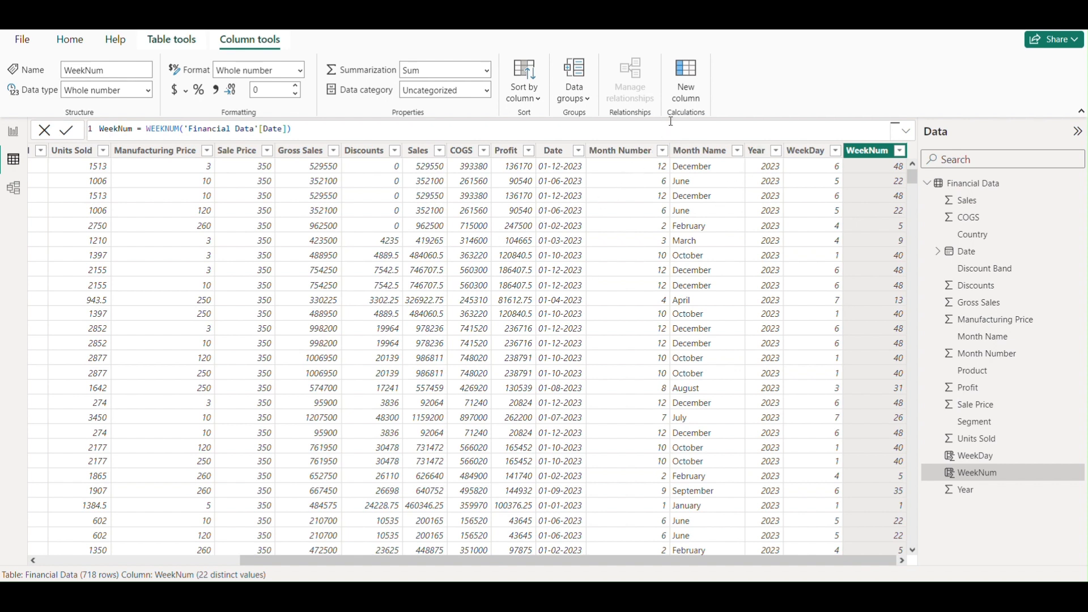
- Add another calculated column to the Financial Data table and name it Month_No
{"action": "left_click", "coordinate": [693, 96]}
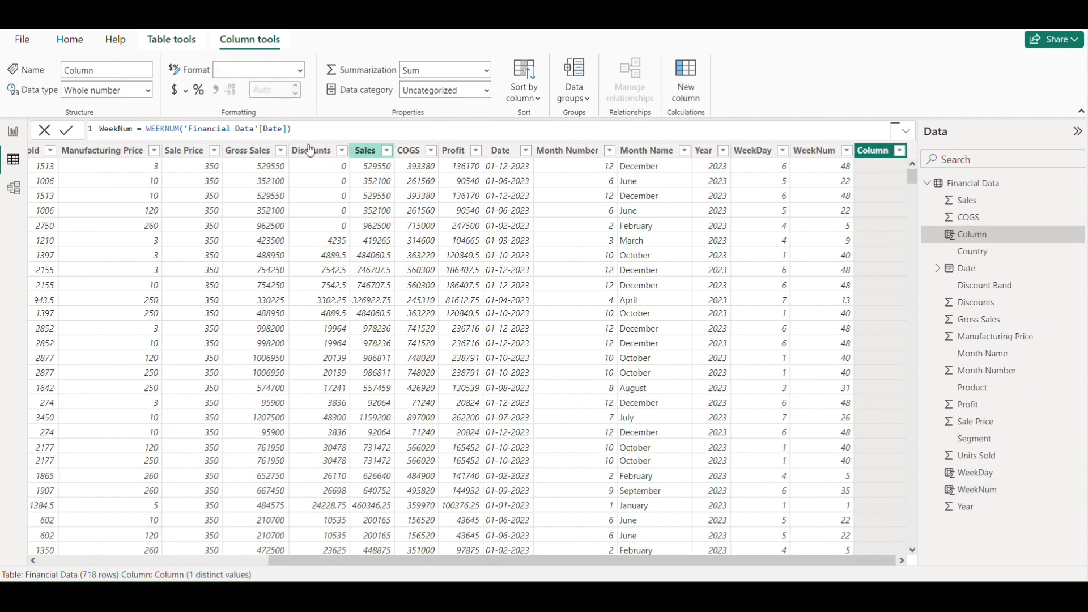
{"action": "type", "text": "Column ="}
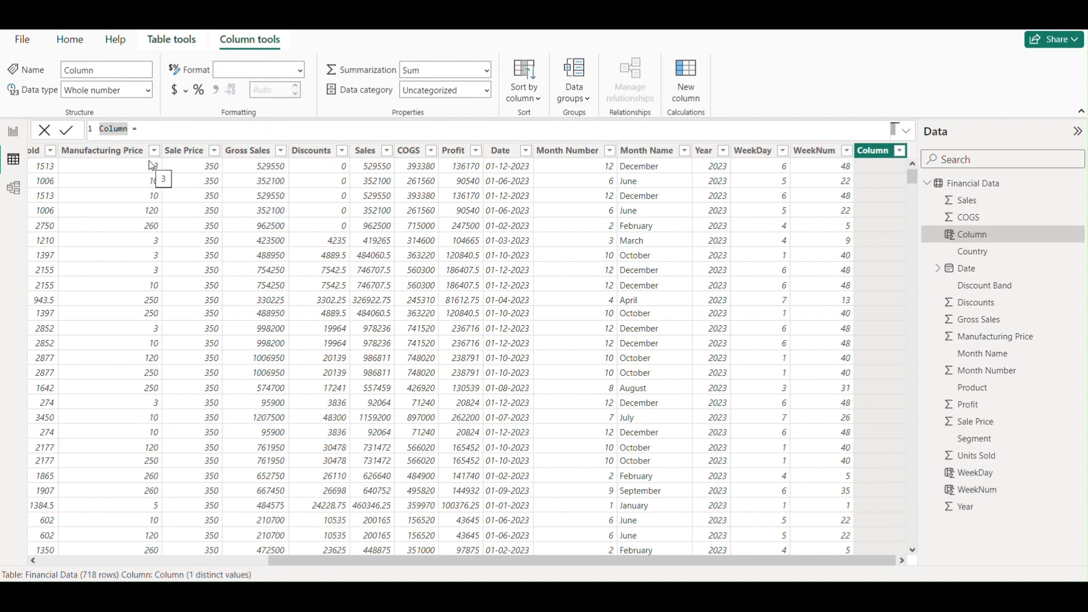
{"action": "key", "text": "BackSpace"}
{"action": "key", "text": "BackSpace"}
{"action": "key", "text": "BackSpace"}
{"action": "key", "text": "BackSpace"}
{"action": "type", "text": "Mon"}
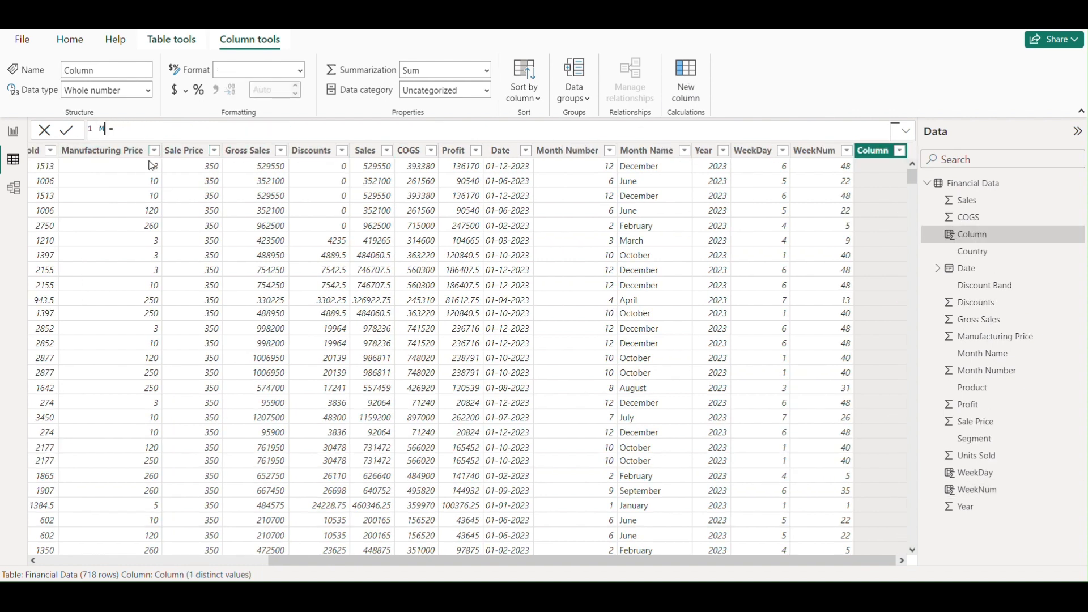
{"action": "type", "text": "th_No"}
- Define the Month_No column with the formula MONTH('Financial Data'[Date])
{"action": "left_click", "coordinate": [159, 127]}
{"action": "type", "text": "Mon"}
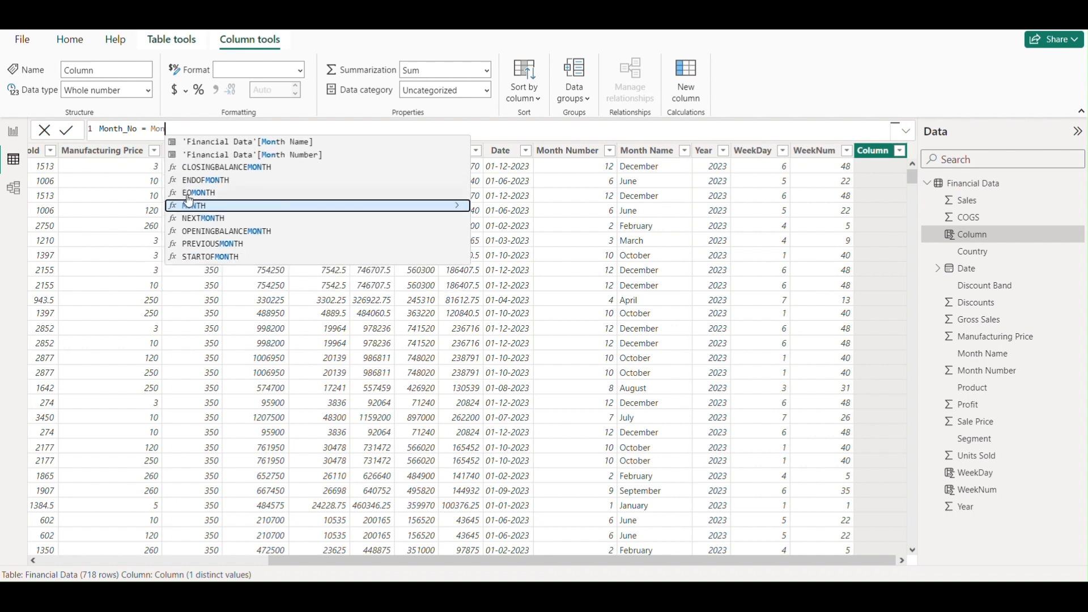
{"action": "left_click", "coordinate": [198, 205]}
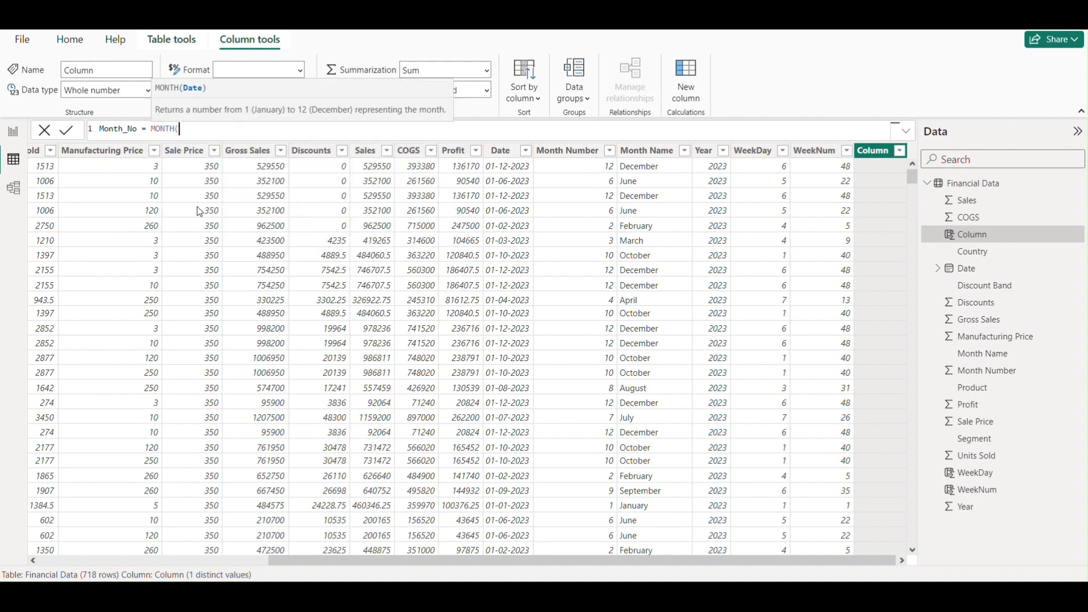
{"action": "type", "text": "dat"}
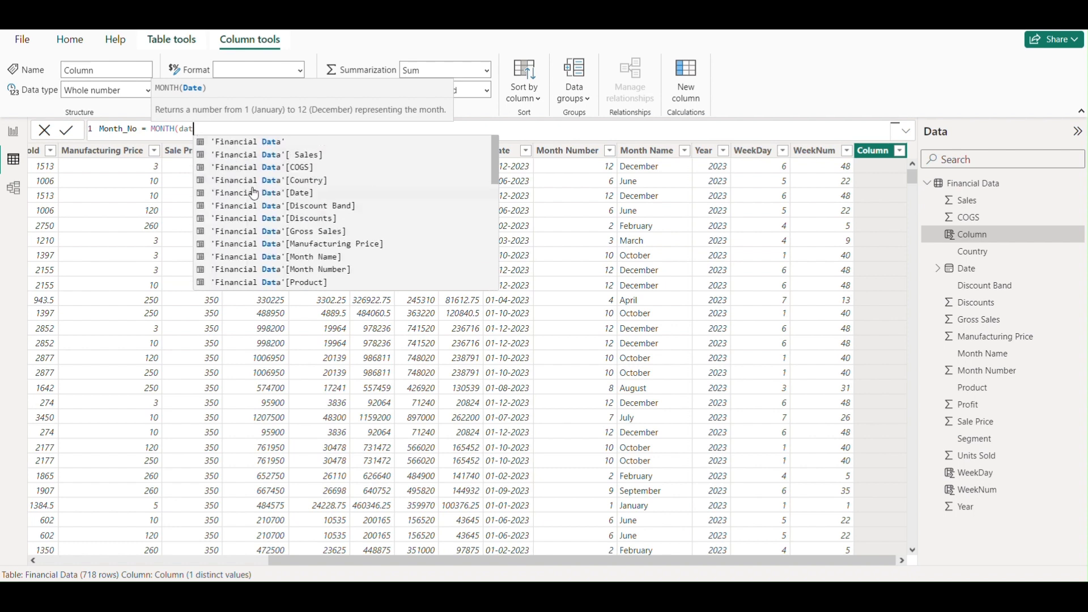
{"action": "left_click", "coordinate": [310, 193]}
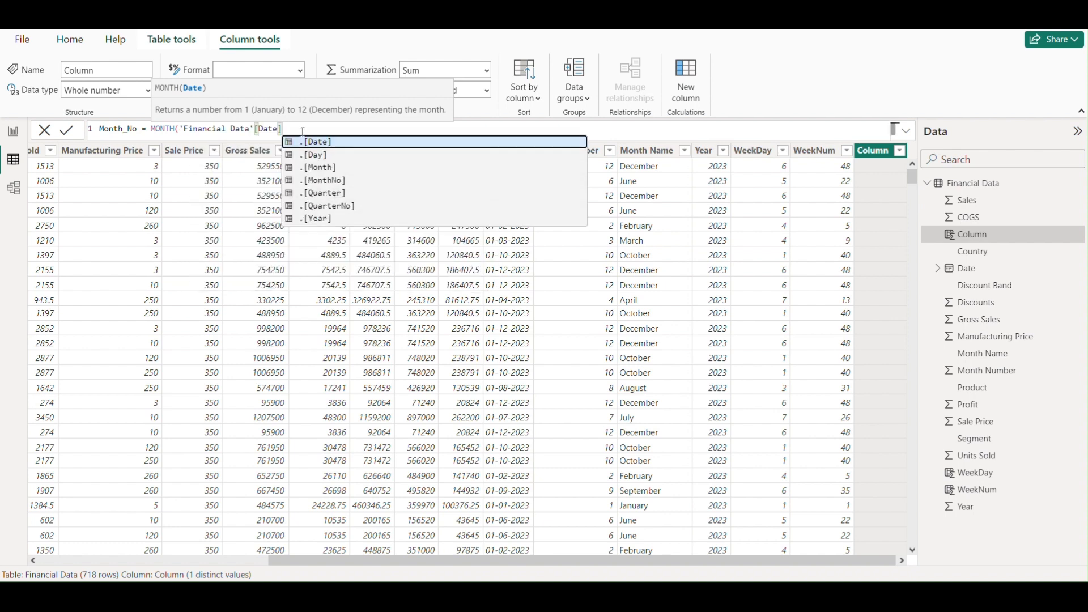
{"action": "type", "text": ")"}
{"action": "key", "text": "Return"}
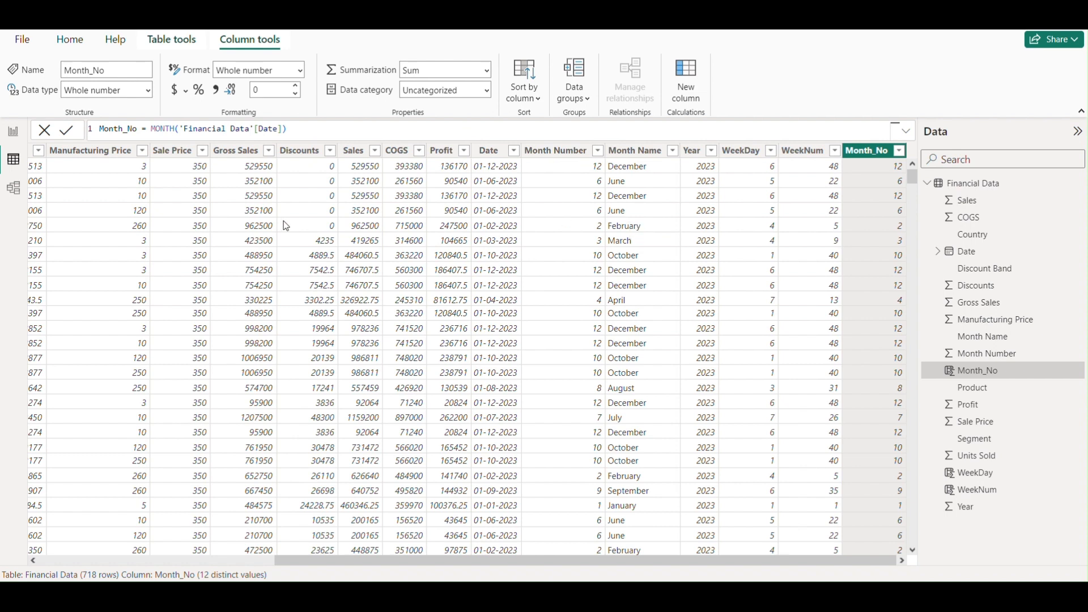
{"action": "left_click_drag", "start_coordinate": [614, 561], "coordinate": [742, 573]}
- Add another calculated column to the Financial Data table and name it Quarter_No
{"action": "left_click", "coordinate": [688, 93]}
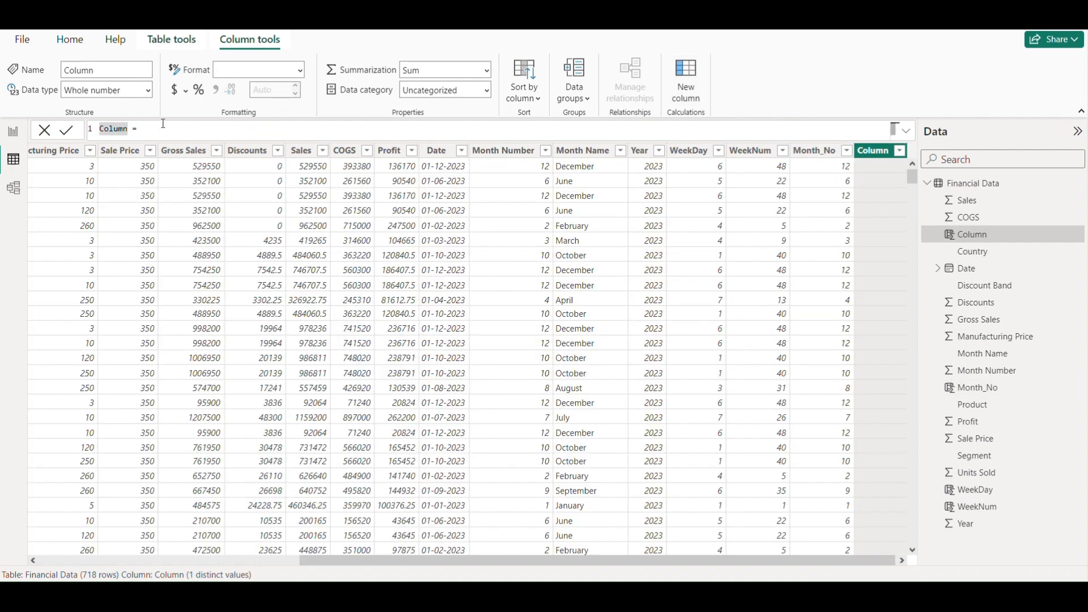
{"action": "key", "text": "Right"}
{"action": "key", "text": "BackSpace"}
{"action": "key", "text": "BackSpace"}
{"action": "key", "text": "BackSpace"}
{"action": "key", "text": "BackSpace"}
{"action": "key", "text": "BackSpace"}
{"action": "key", "text": "BackSpace"}
{"action": "type", "text": "Quarter_No = Qu"}
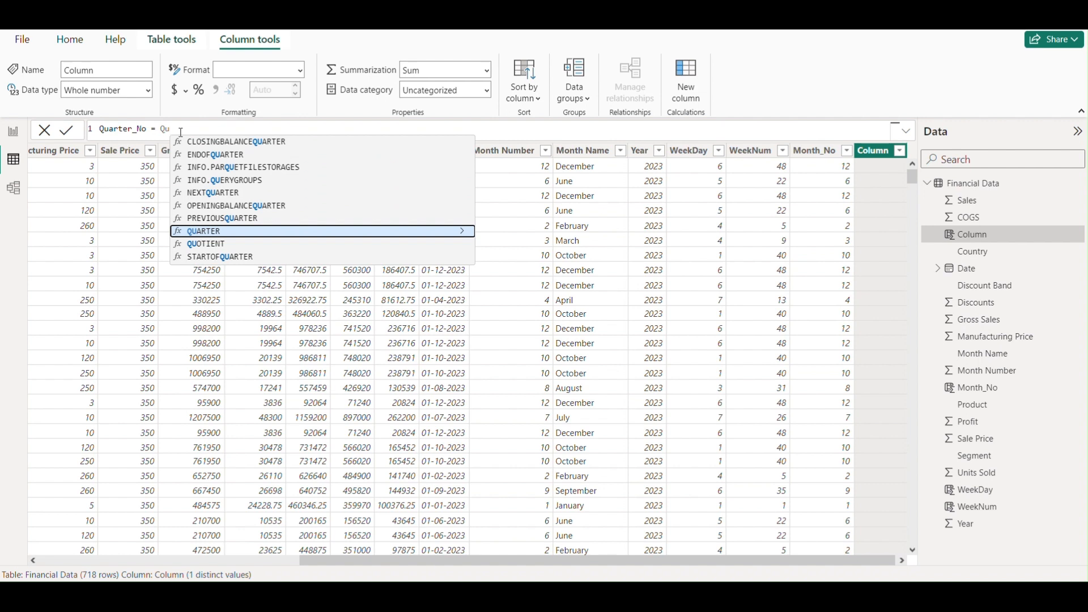
- Define the Quarter_No column with the formula QUARTER('Financial Data'[Date]) and review its rows
{"action": "left_click", "coordinate": [210, 231]}
{"action": "type", "text": "dat"}
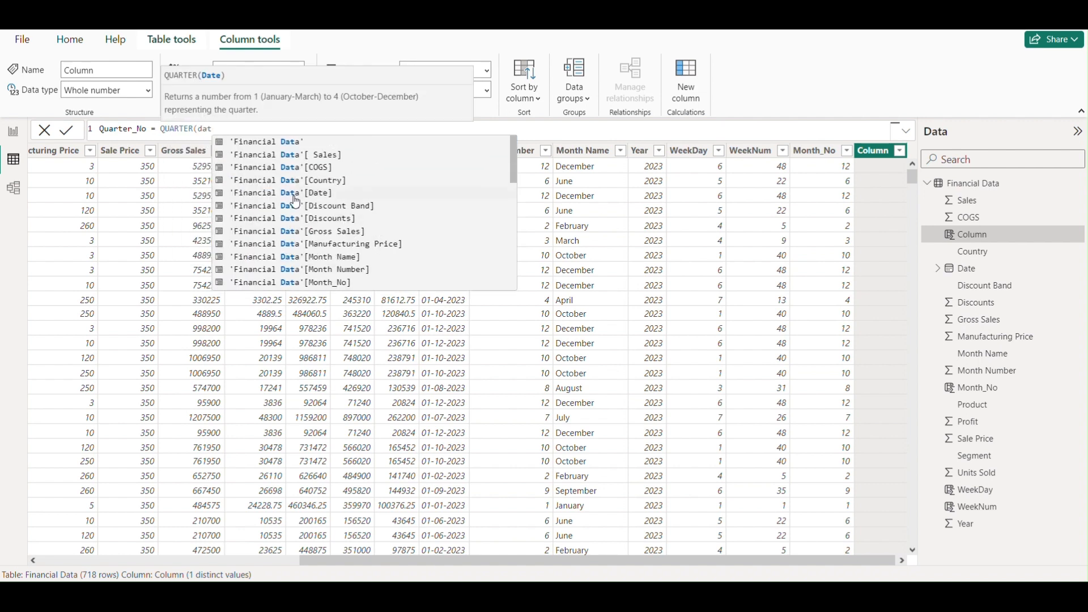
{"action": "left_click", "coordinate": [319, 194]}
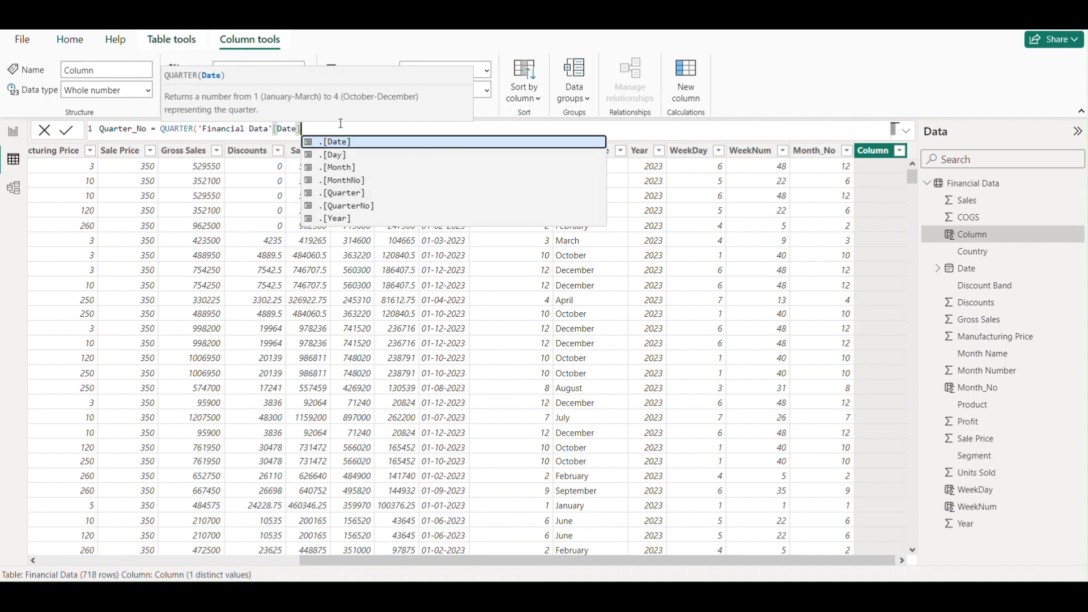
{"action": "type", "text": ")"}
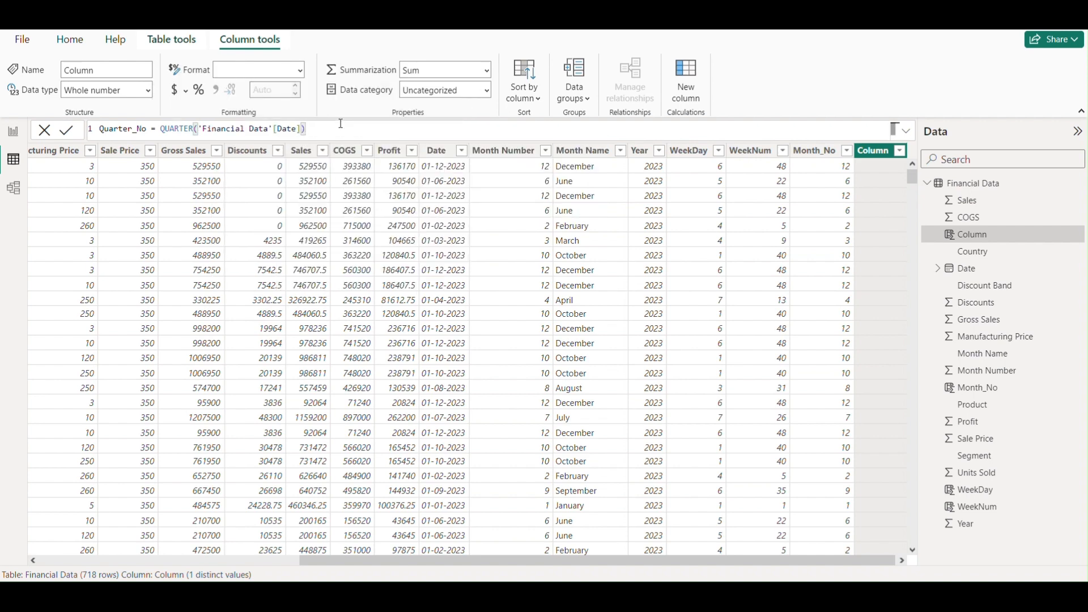
{"action": "key", "text": "Return"}
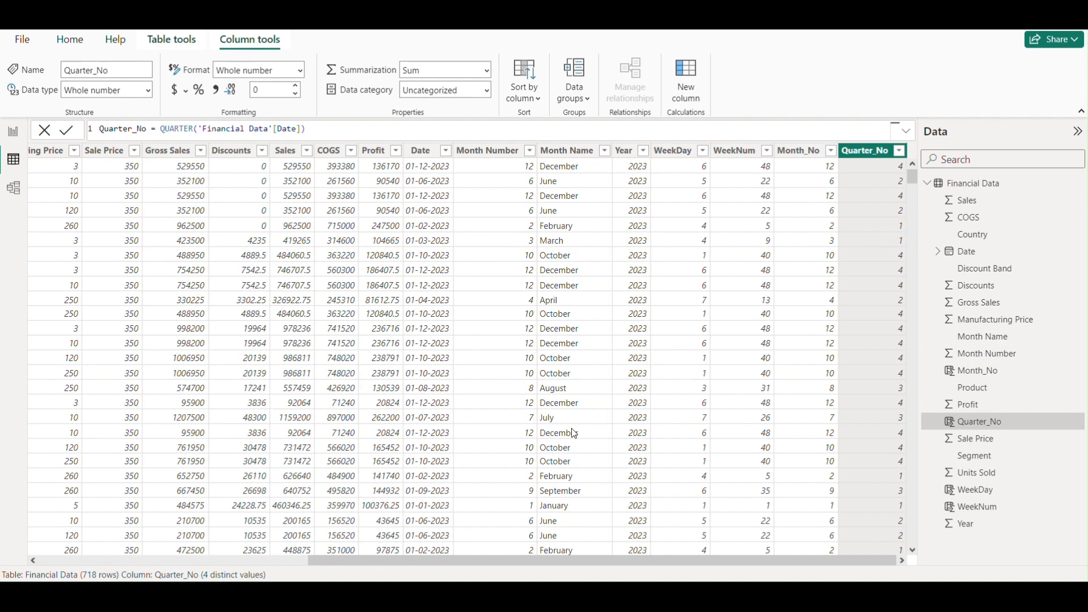
{"action": "scroll", "coordinate": [574, 448], "scroll_direction": "down", "scroll_amount": 2}
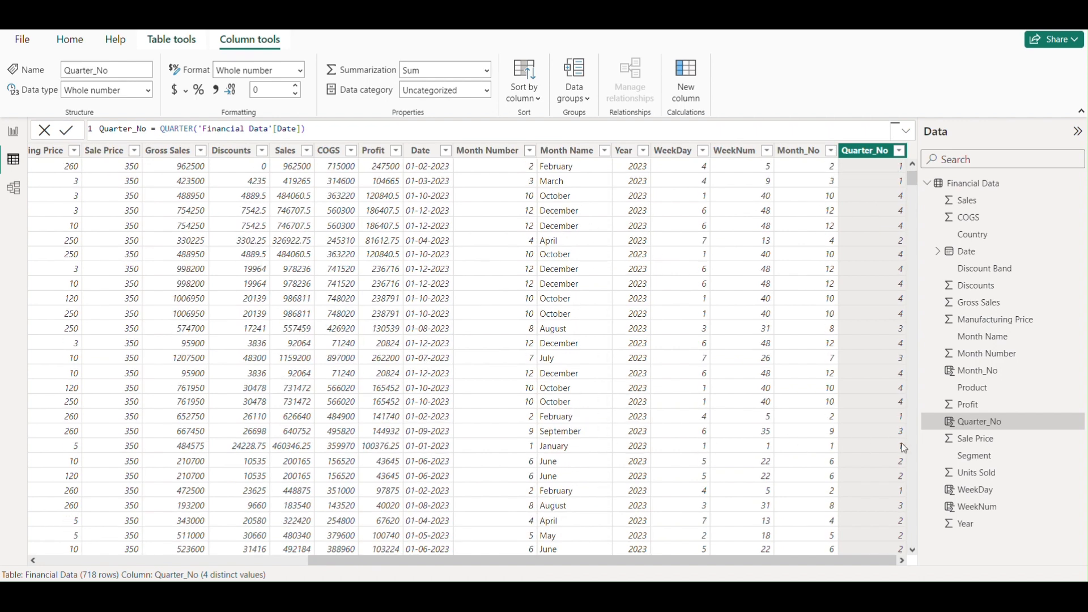
{"action": "scroll", "coordinate": [708, 312], "scroll_direction": "up", "scroll_amount": 2}
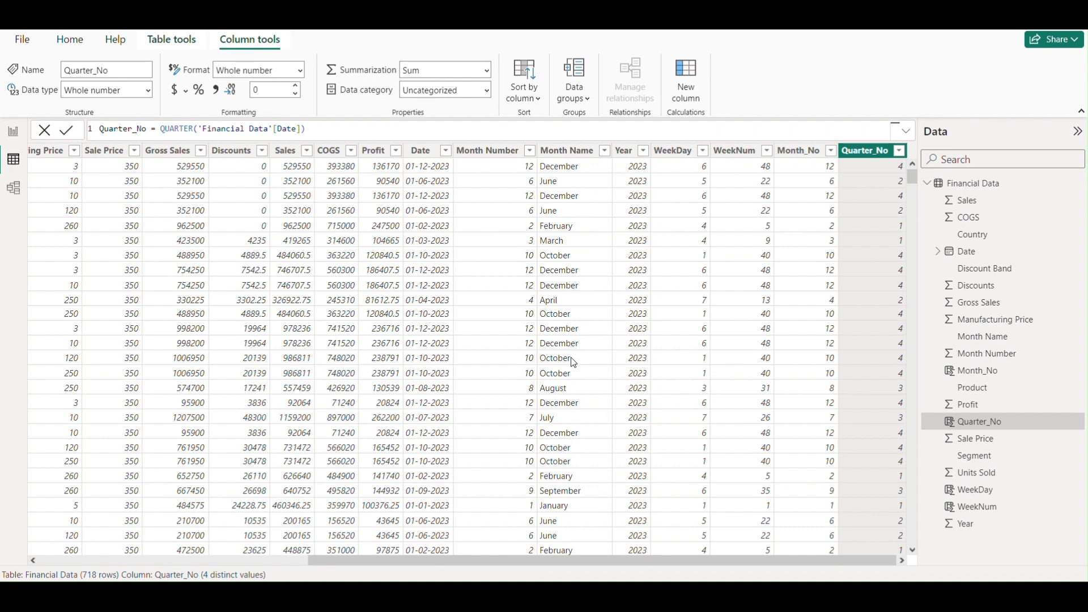
{"action": "scroll", "coordinate": [574, 363], "scroll_direction": "down", "scroll_amount": 3}
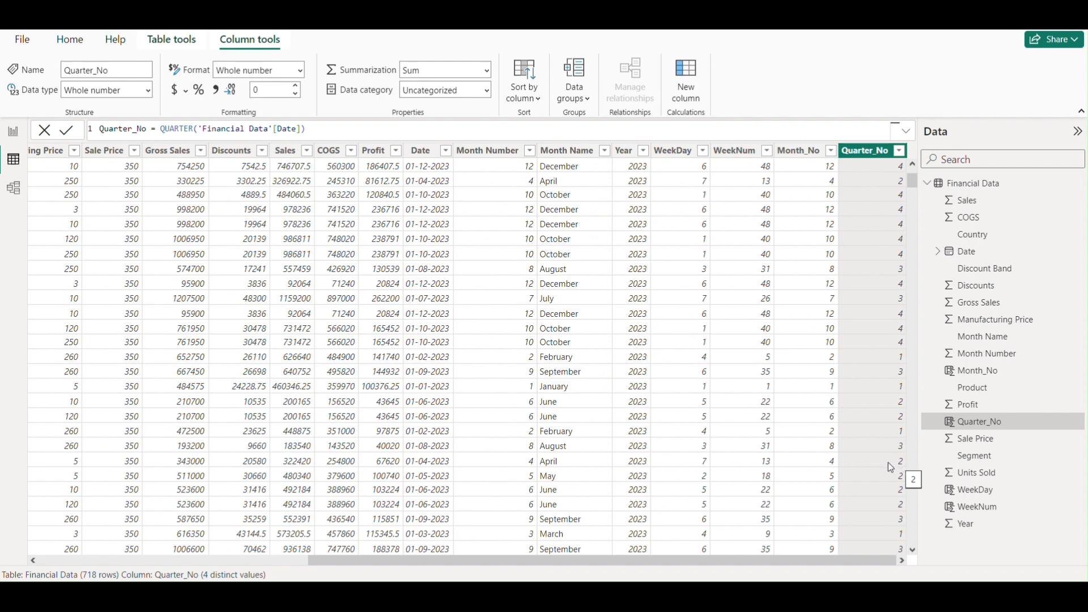
- Add a second page to the report, review the DAX function summary on Page 1, and return to the blank page
{"action": "mouse_move", "coordinate": [886, 563]}
{"action": "left_mouse_down"}
{"action": "mouse_move", "coordinate": [864, 563]}
{"action": "mouse_move", "coordinate": [883, 562]}
{"action": "left_mouse_up"}
{"action": "left_click", "coordinate": [14, 133]}
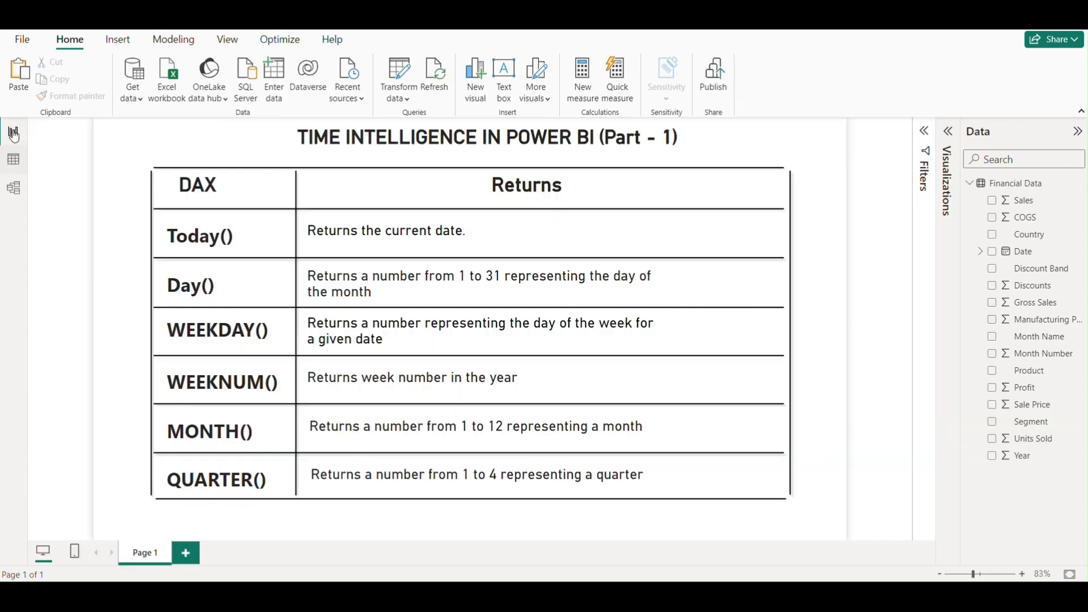
{"action": "left_click", "coordinate": [185, 553]}
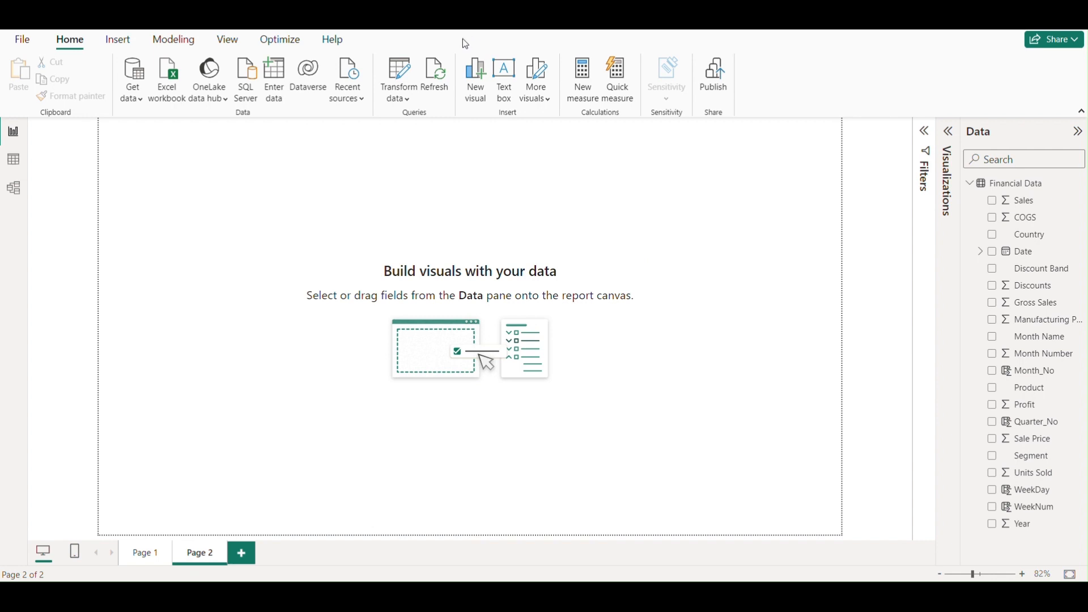
{"action": "left_click", "coordinate": [145, 553]}
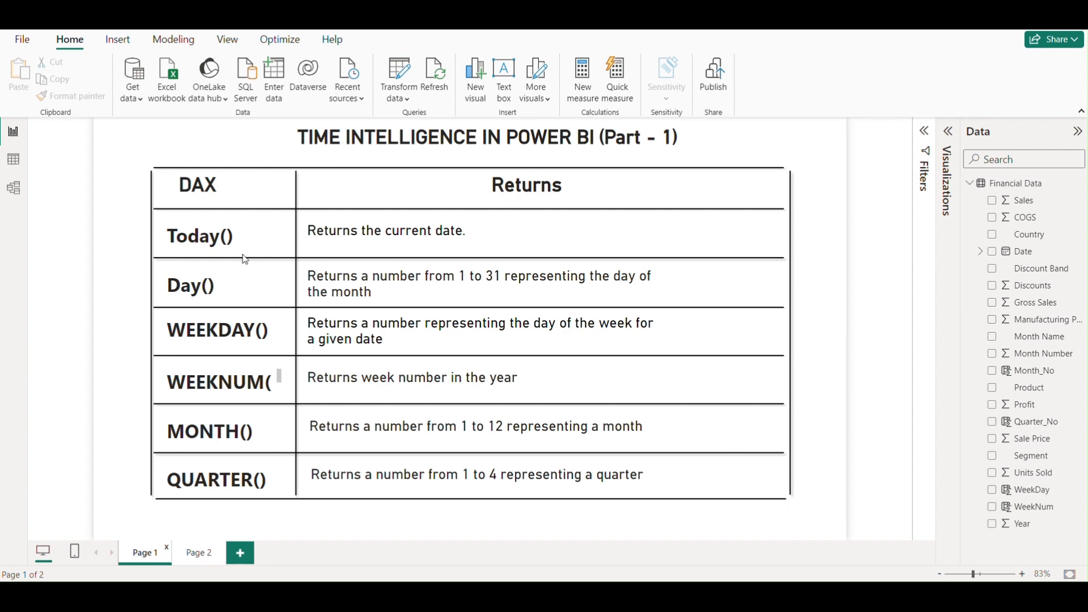
{"action": "left_click", "coordinate": [199, 555]}
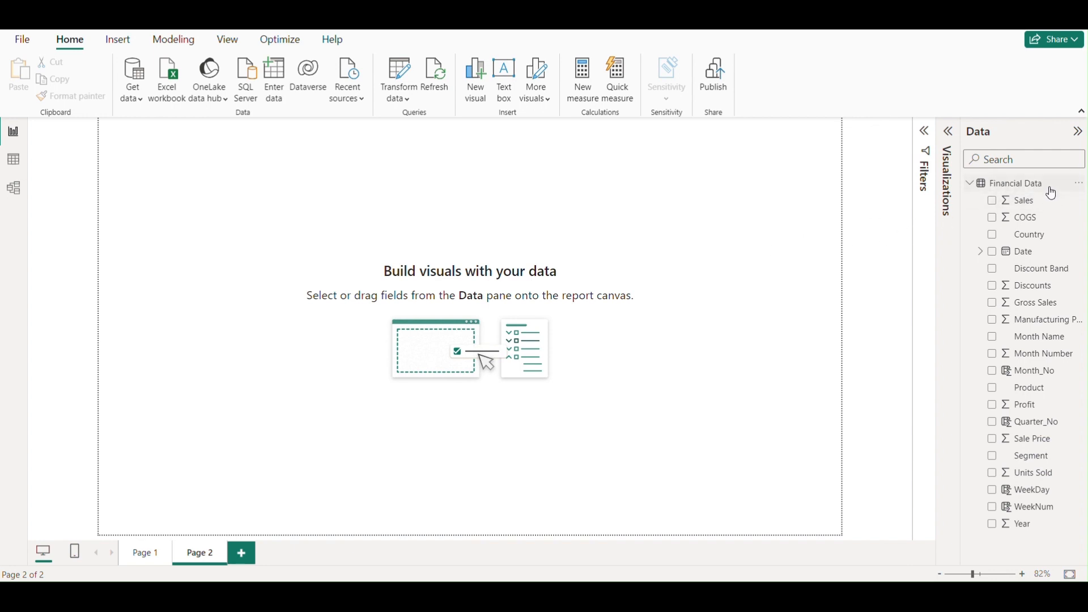
- Create a new measure in the Financial Data table and name it Today_Sales
{"action": "left_click", "coordinate": [1081, 188]}
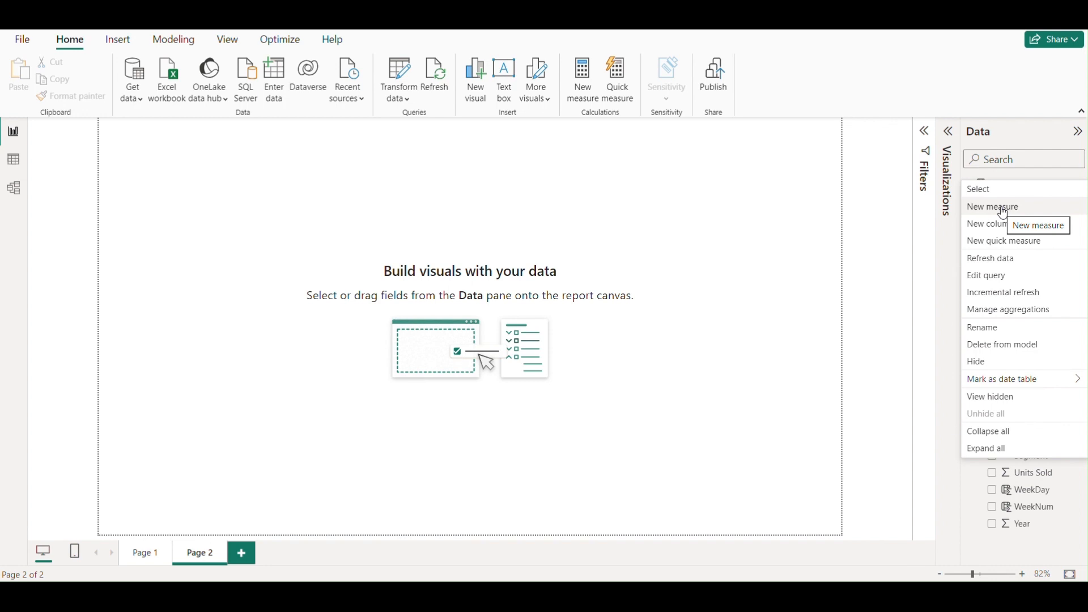
{"action": "left_click", "coordinate": [1003, 213]}
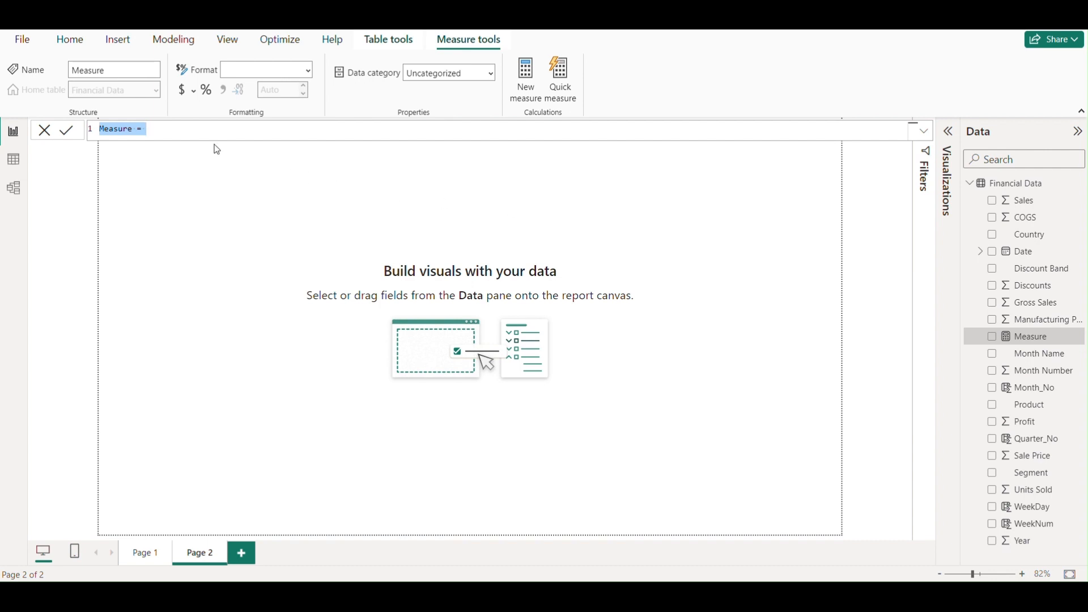
{"action": "left_click", "coordinate": [134, 133]}
{"action": "key", "text": "BackSpace"}
{"action": "key", "text": "BackSpace"}
{"action": "key", "text": "BackSpace"}
{"action": "key", "text": "BackSpace"}
{"action": "key", "text": "BackSpace"}
{"action": "key", "text": "BackSpace"}
{"action": "key", "text": "BackSpace"}
{"action": "type", "text": "Today_Sales"}
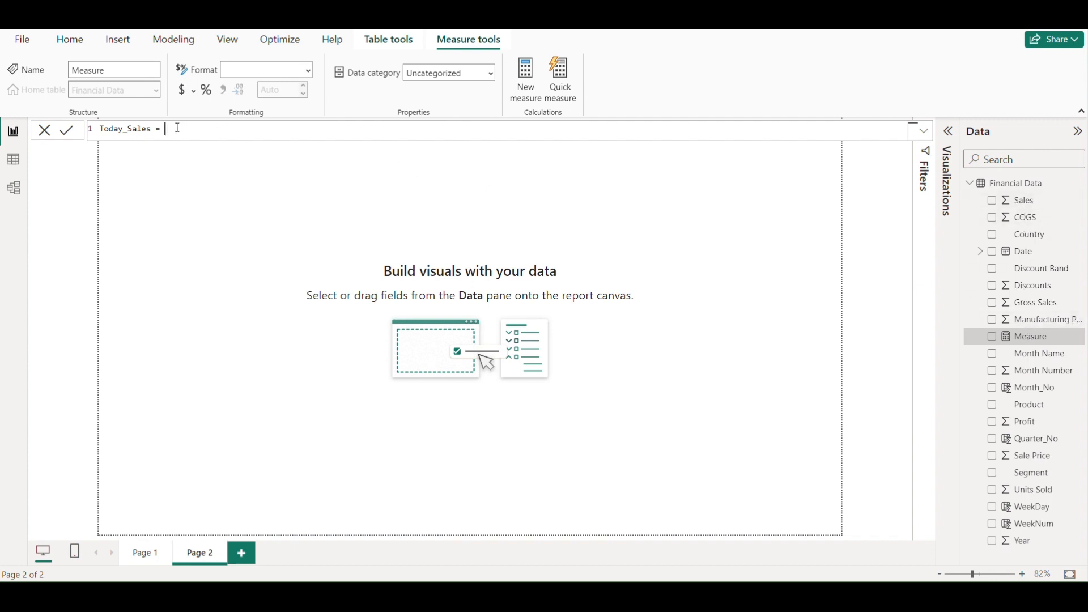
- Begin the Today_Sales formula with CALCULATE, using SUM('Financial Data'[ Sales]) as its expression
{"action": "type", "text": "Ca"}
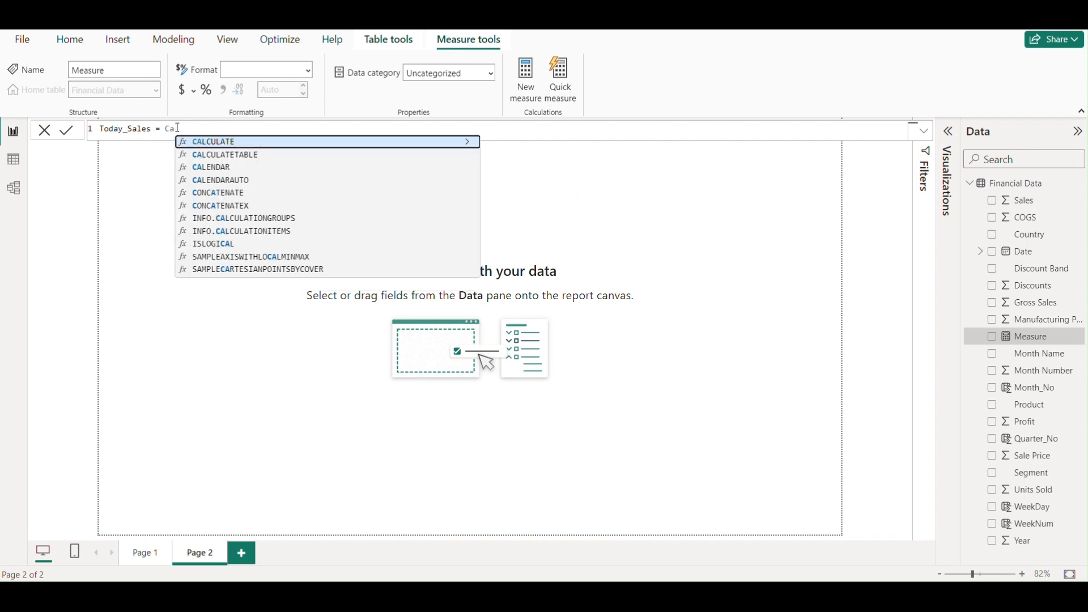
{"action": "left_click", "coordinate": [227, 147]}
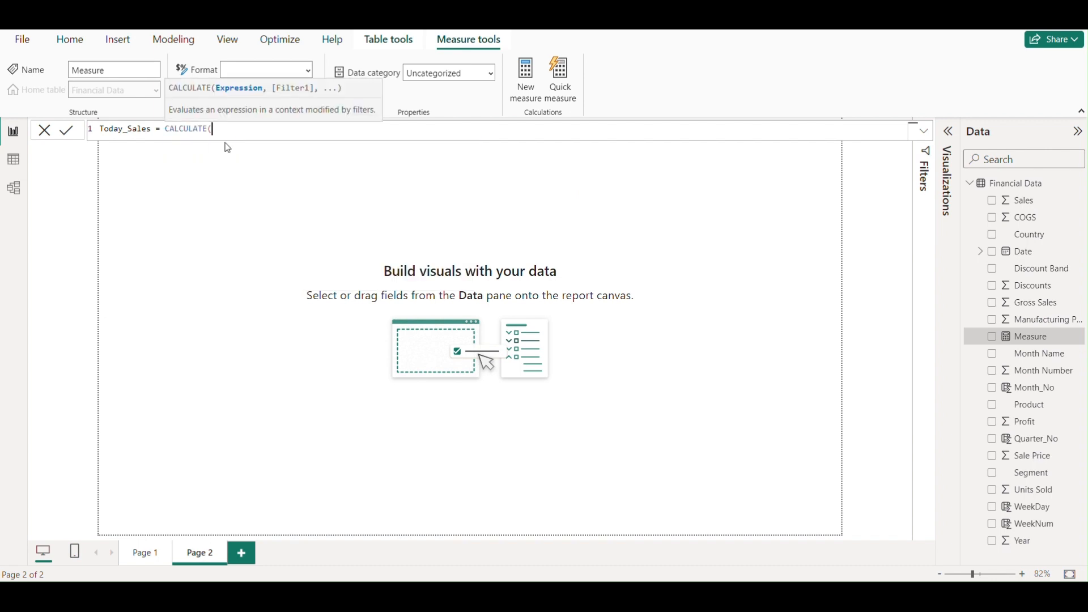
{"action": "type", "text": "sum"}
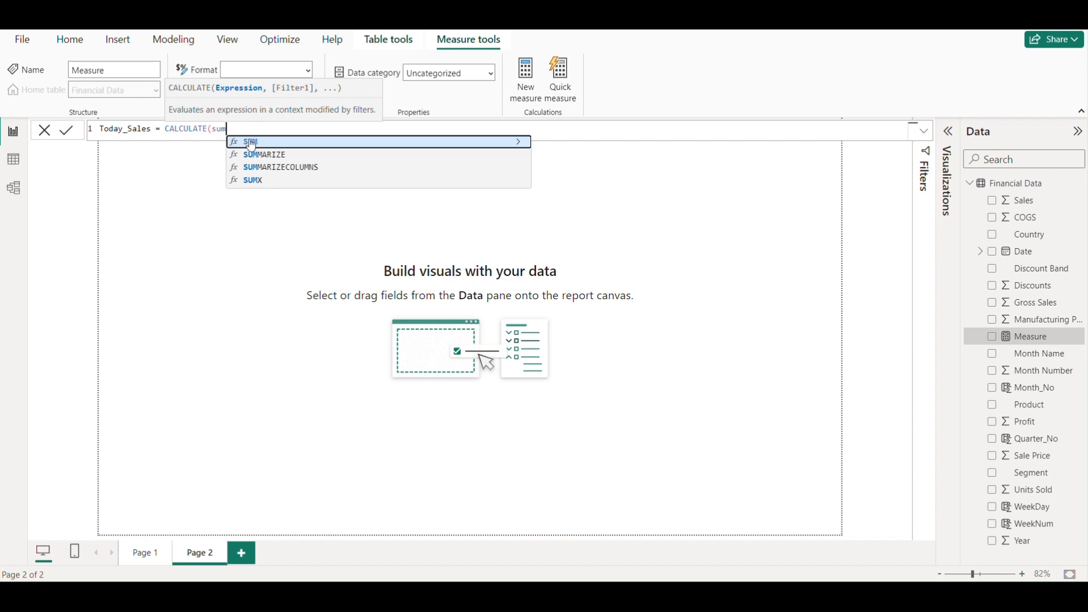
{"action": "left_click", "coordinate": [247, 142]}
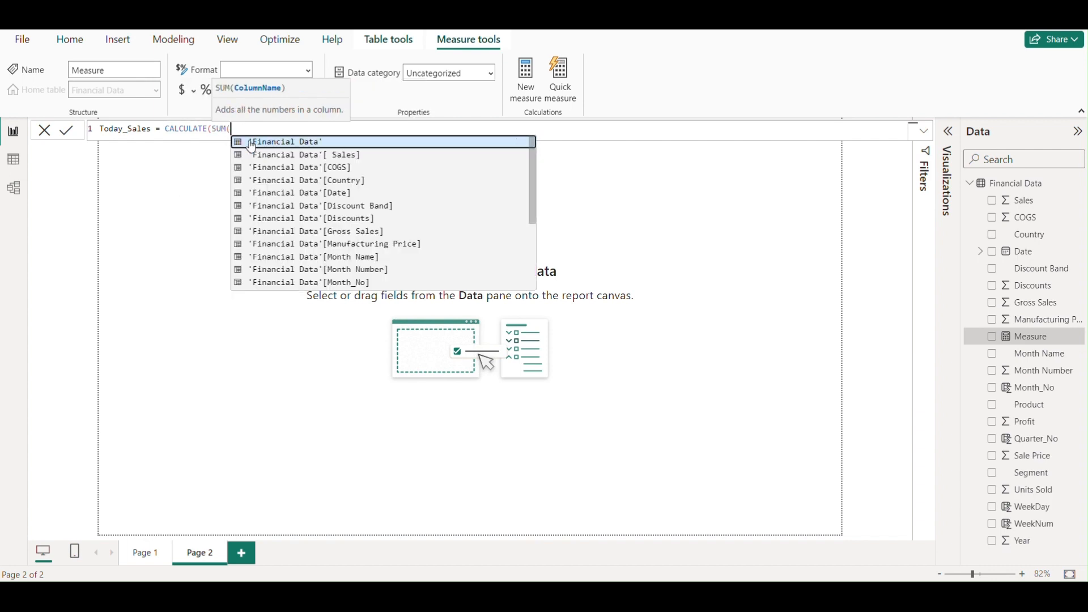
{"action": "left_click", "coordinate": [324, 157]}
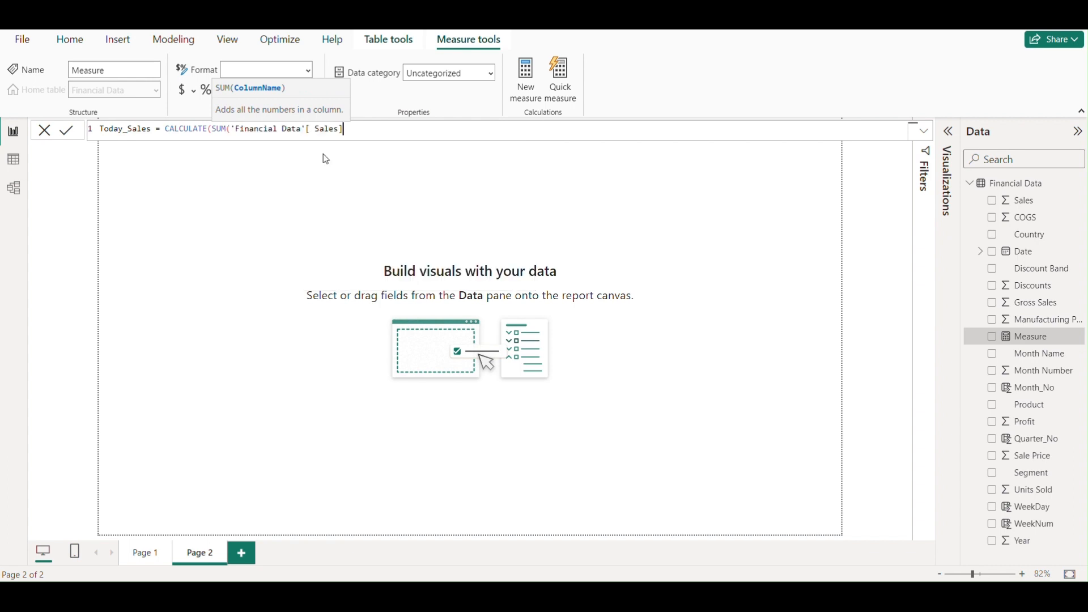
{"action": "type", "text": ")"}
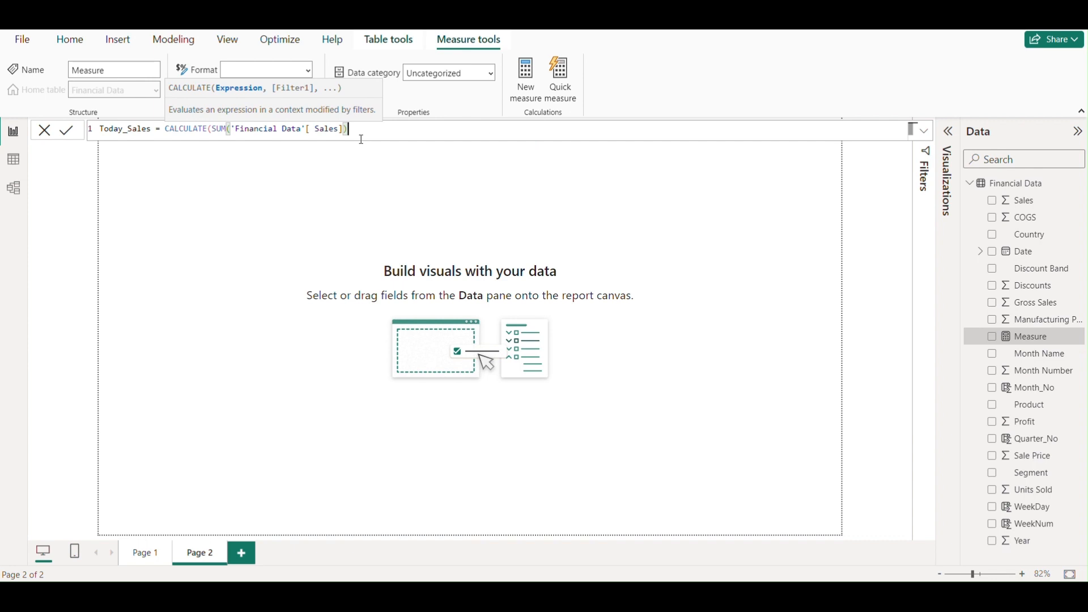
{"action": "type", "text": ","}
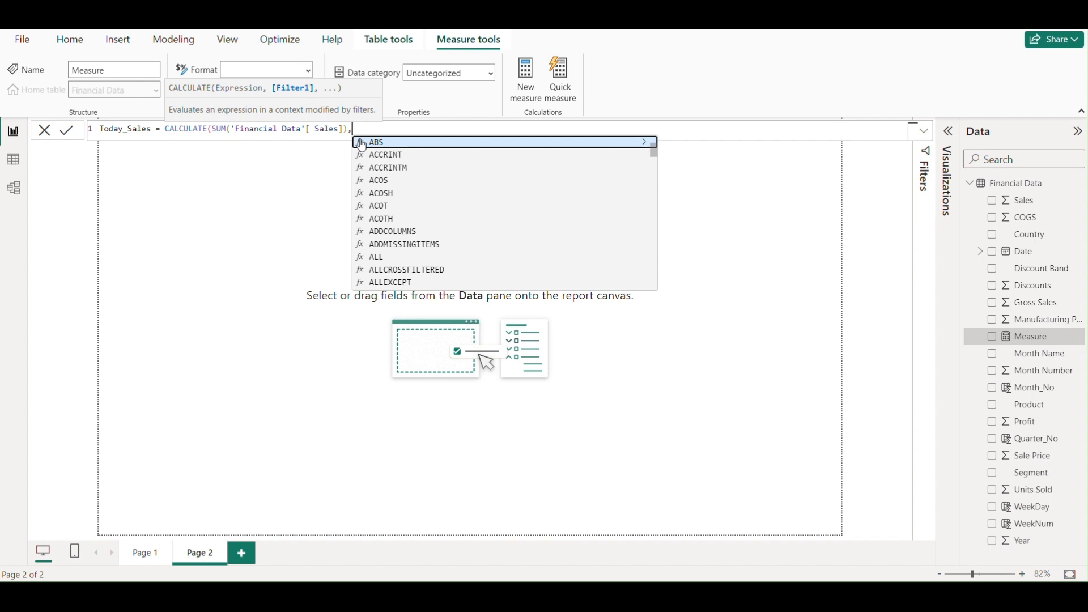
{"action": "type", "text": "Fil"}
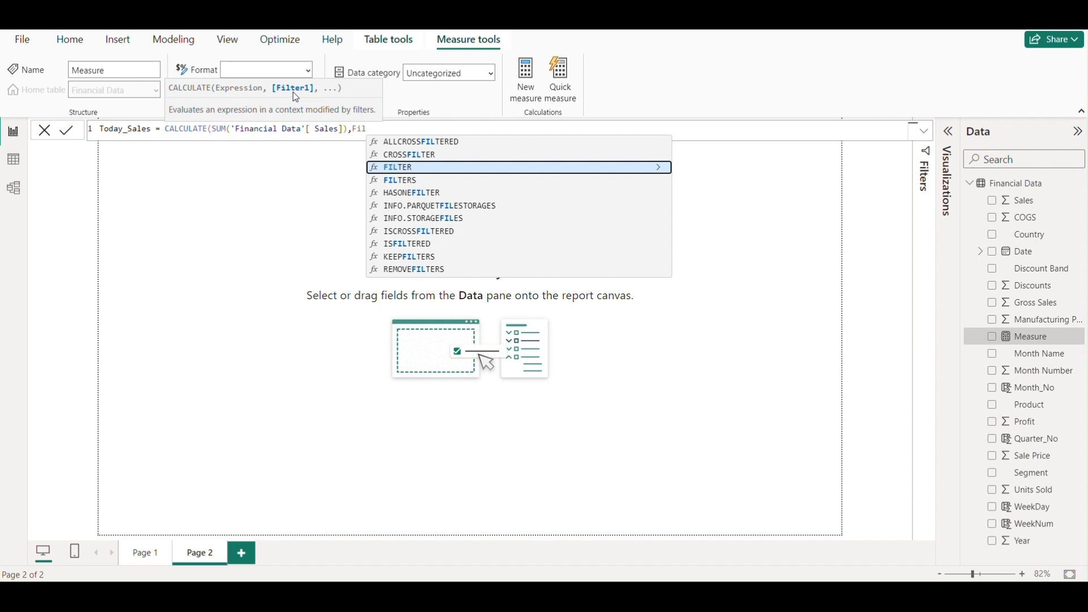
- Add a FILTER over the 'Financial Data' table as the filter argument of CALCULATE
{"action": "left_click", "coordinate": [404, 170]}
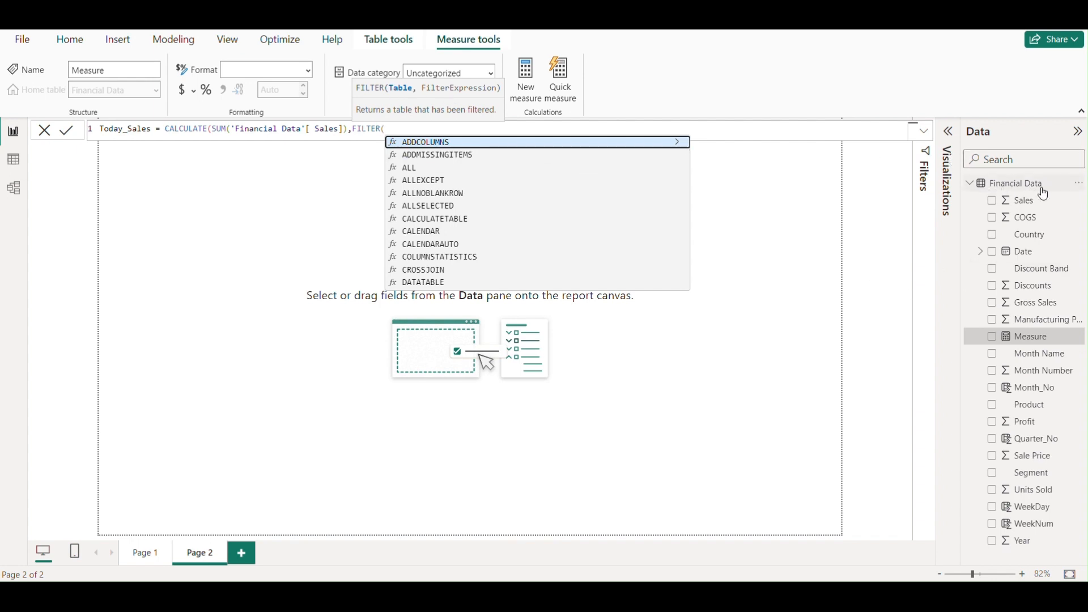
{"action": "type", "text": "fin"}
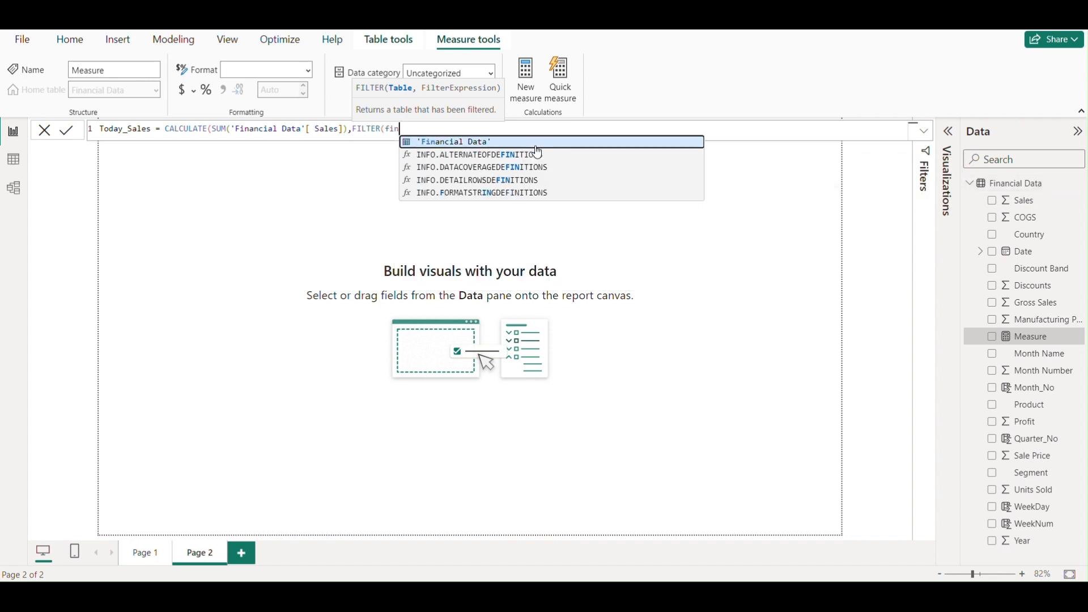
{"action": "left_click", "coordinate": [480, 145]}
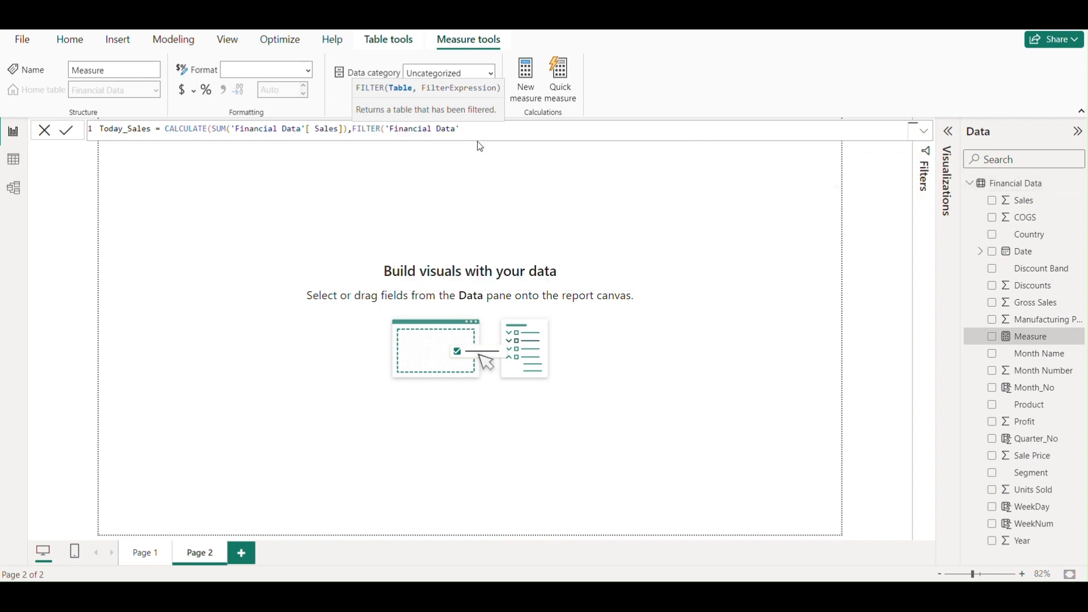
{"action": "type", "text": ","}
- Set the filter condition to 'Financial Data'[Date] = TODAY(), close the formula's parentheses and commit the Today_Sales measure
{"action": "type", "text": "dat"}
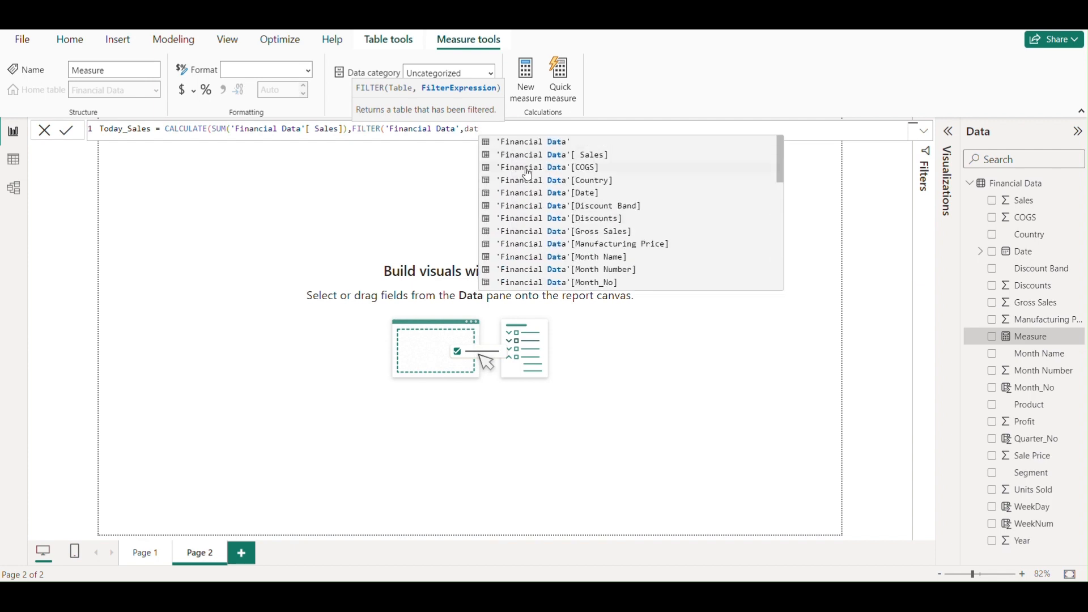
{"action": "left_click", "coordinate": [584, 194]}
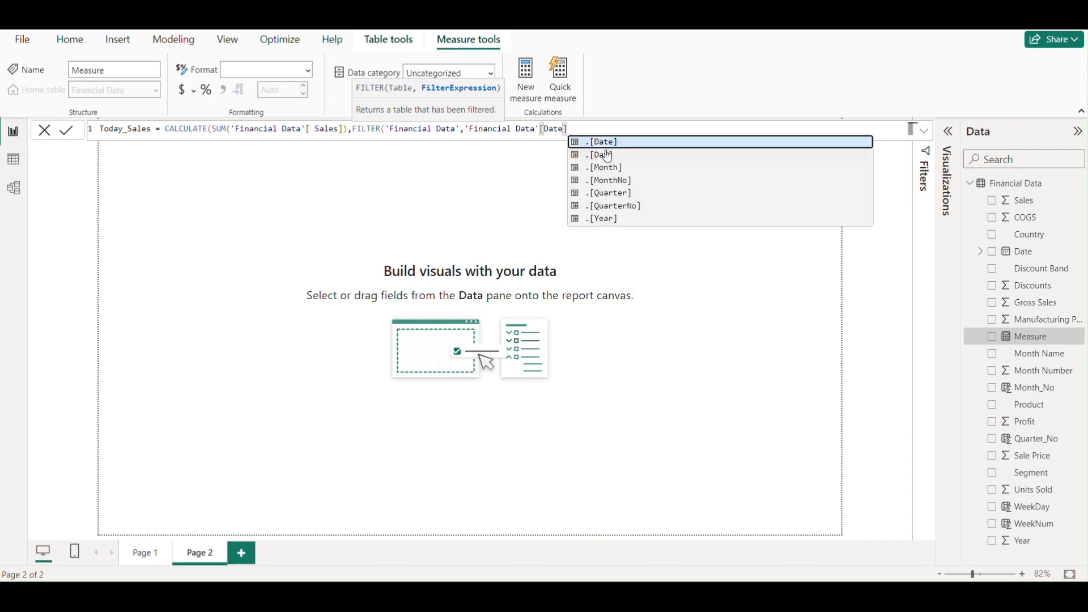
{"action": "type", "text": "="}
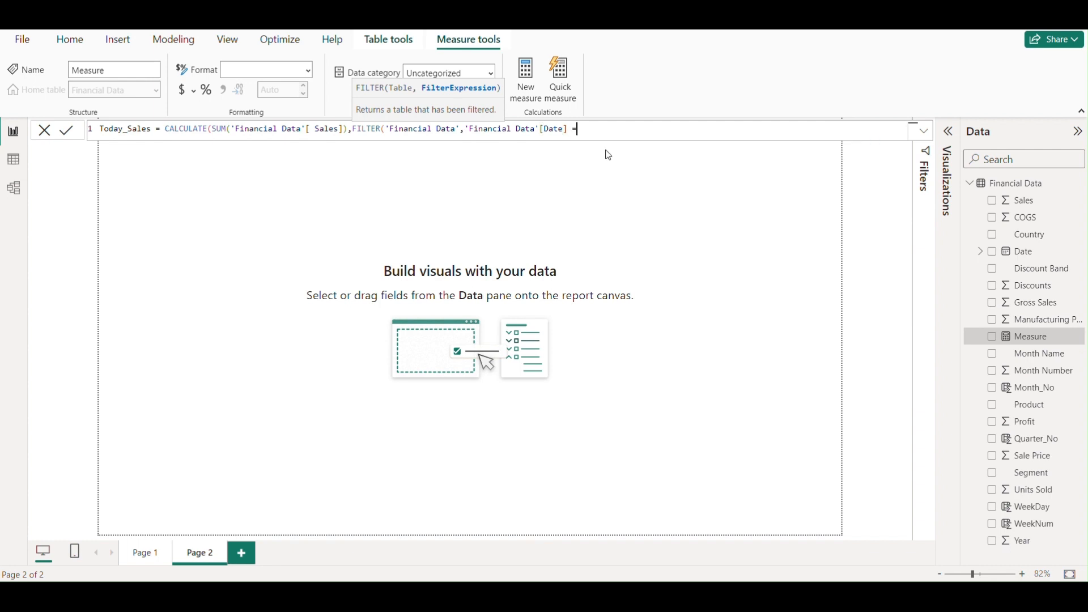
{"action": "type", "text": " T"}
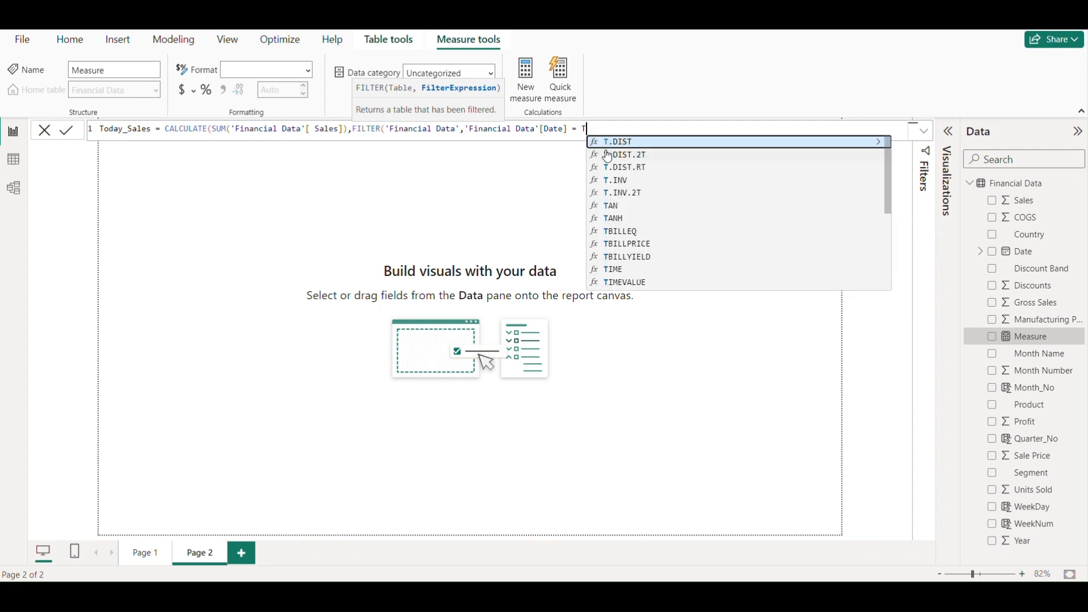
{"action": "type", "text": "OD"}
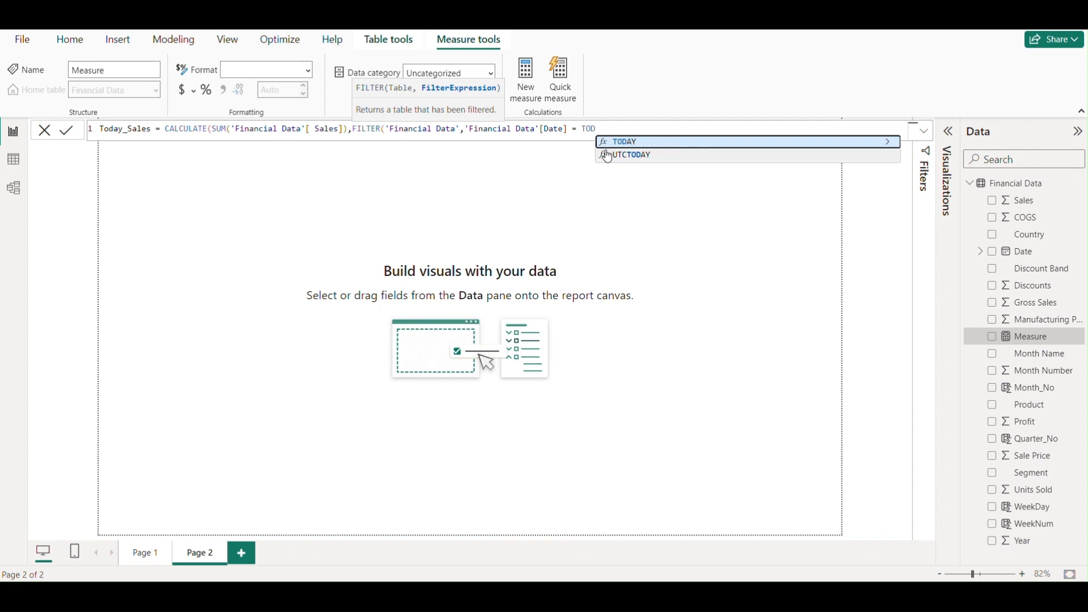
{"action": "key", "text": "Tab"}
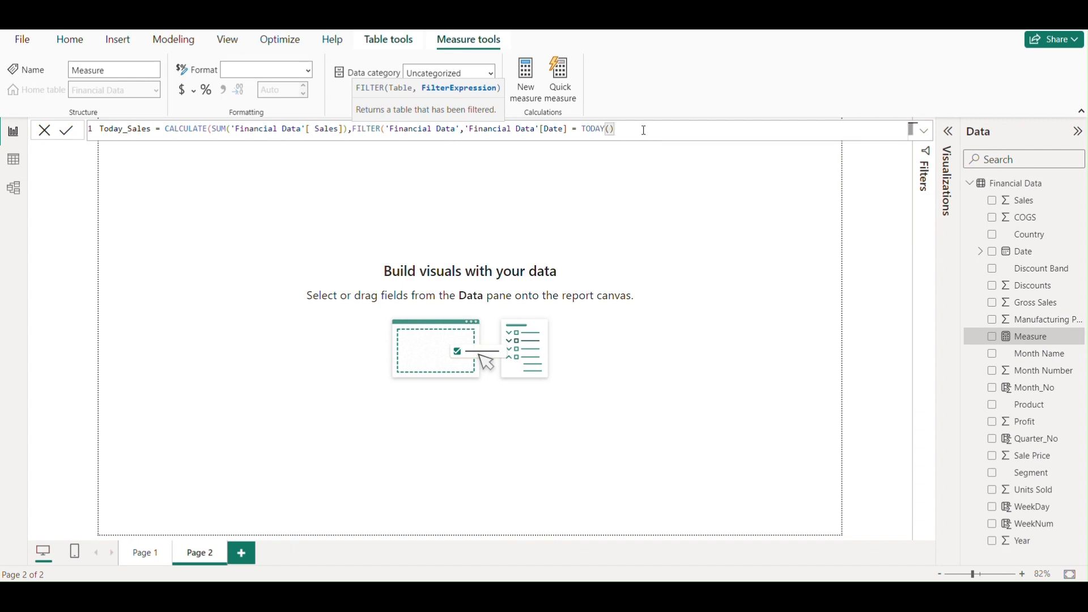
{"action": "type", "text": ")"}
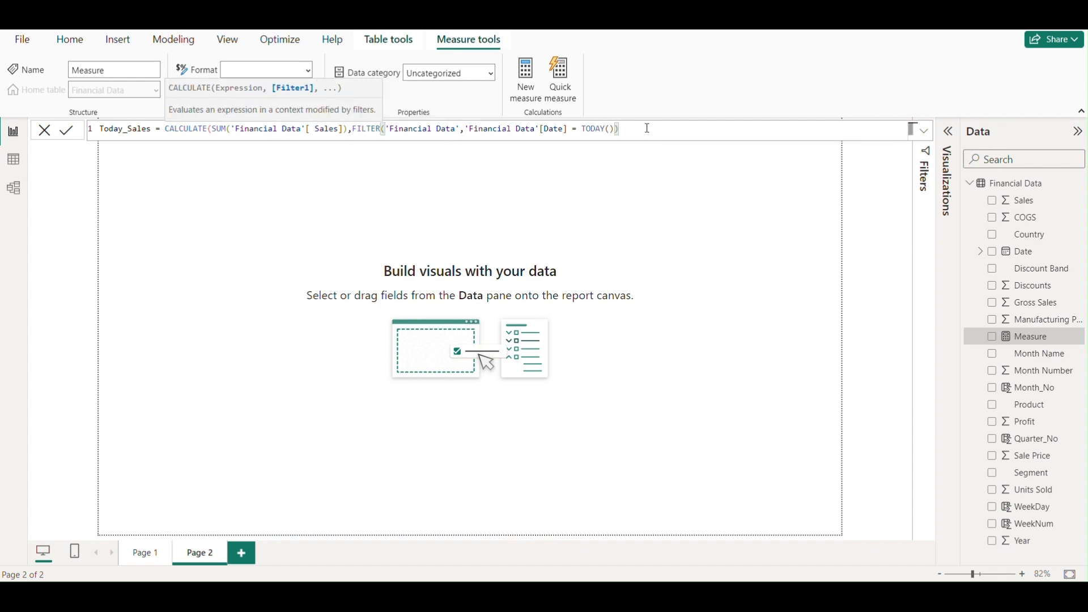
{"action": "type", "text": ")"}
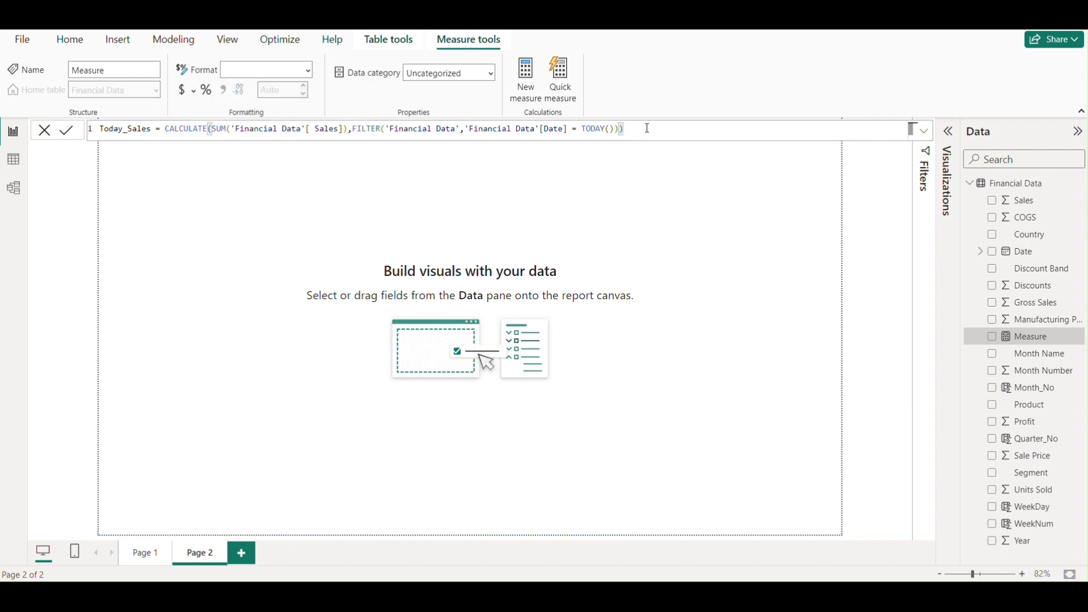
{"action": "key", "text": "Return"}
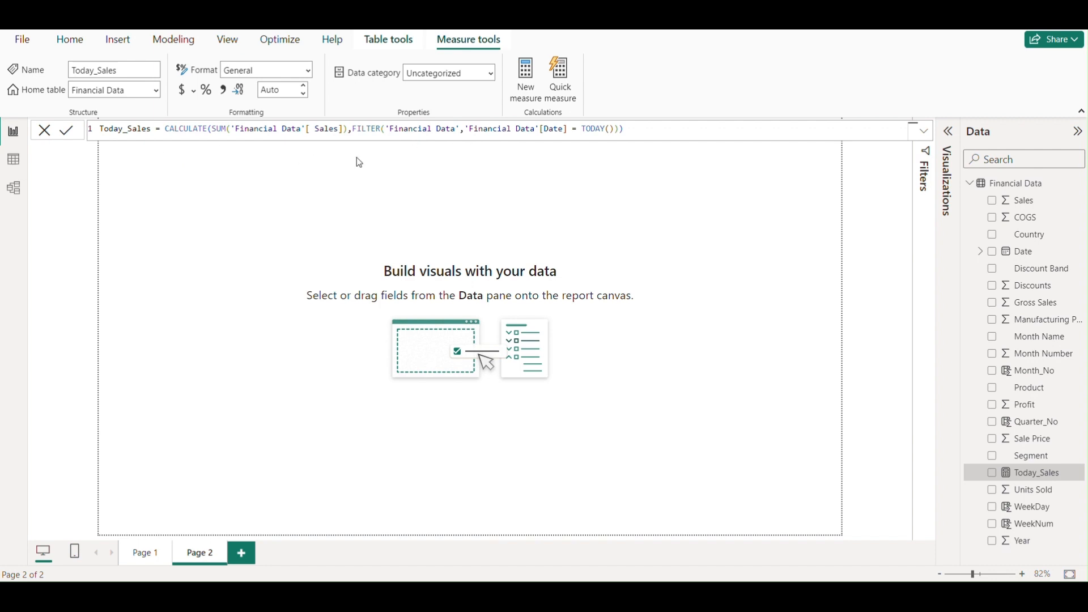
- Place the Today_Sales measure on Page 2 as a column chart, then widen and reposition the visual
{"action": "left_click_drag", "start_coordinate": [1033, 473], "coordinate": [338, 233]}
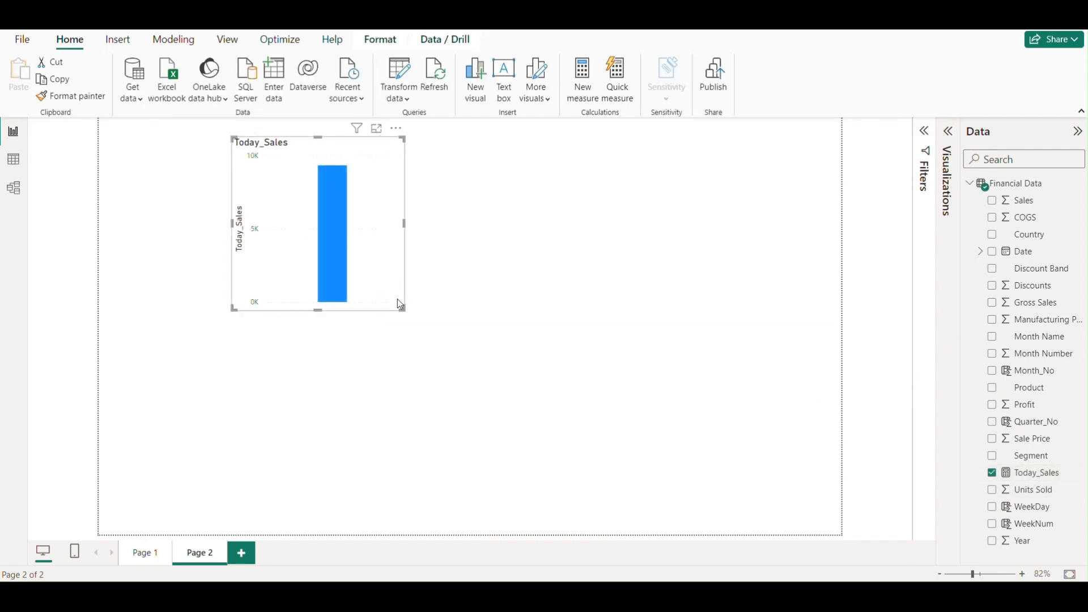
{"action": "left_click_drag", "start_coordinate": [403, 309], "coordinate": [472, 309]}
{"action": "left_click_drag", "start_coordinate": [437, 204], "coordinate": [405, 237]}
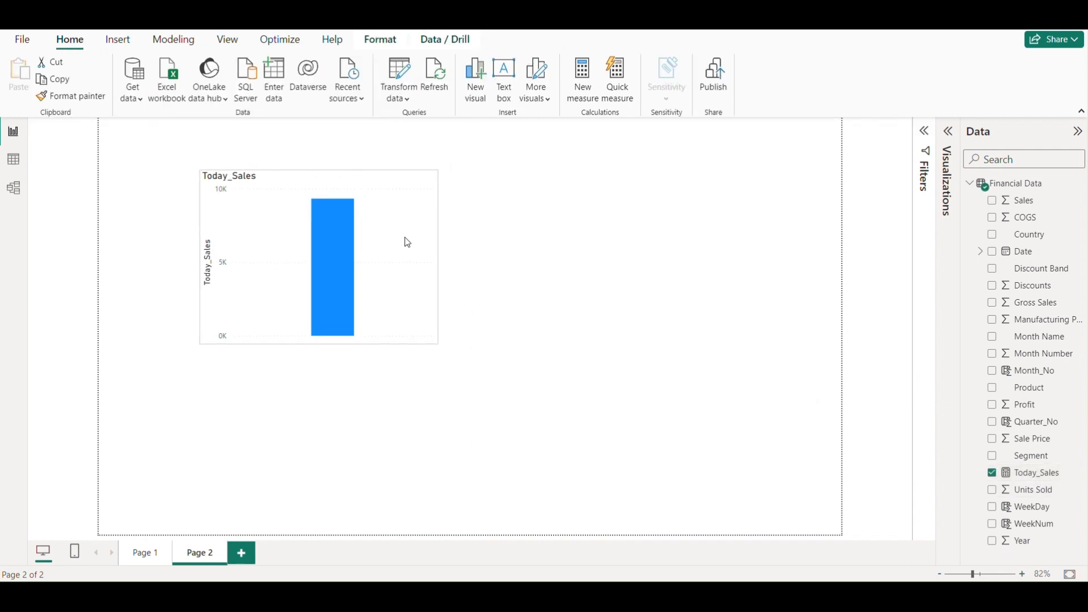
- Convert the Today_Sales chart to a card visual, shrink it and place it near the page's upper-left corner
{"action": "left_click", "coordinate": [936, 189]}
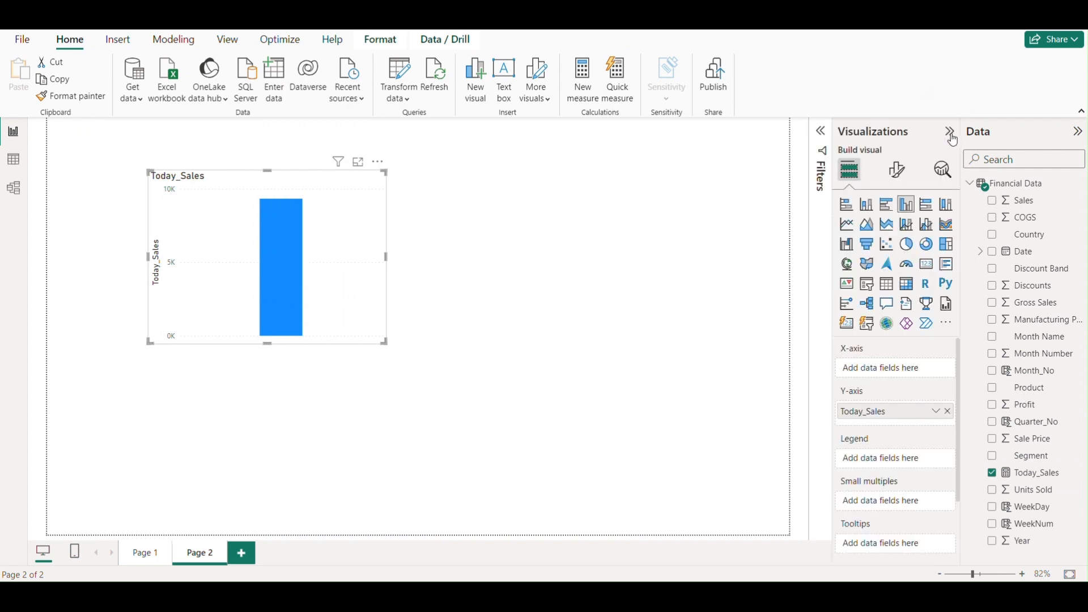
{"action": "left_click", "coordinate": [926, 263]}
{"action": "left_click_drag", "start_coordinate": [327, 260], "coordinate": [243, 230]}
{"action": "left_click_drag", "start_coordinate": [299, 310], "coordinate": [290, 294]}
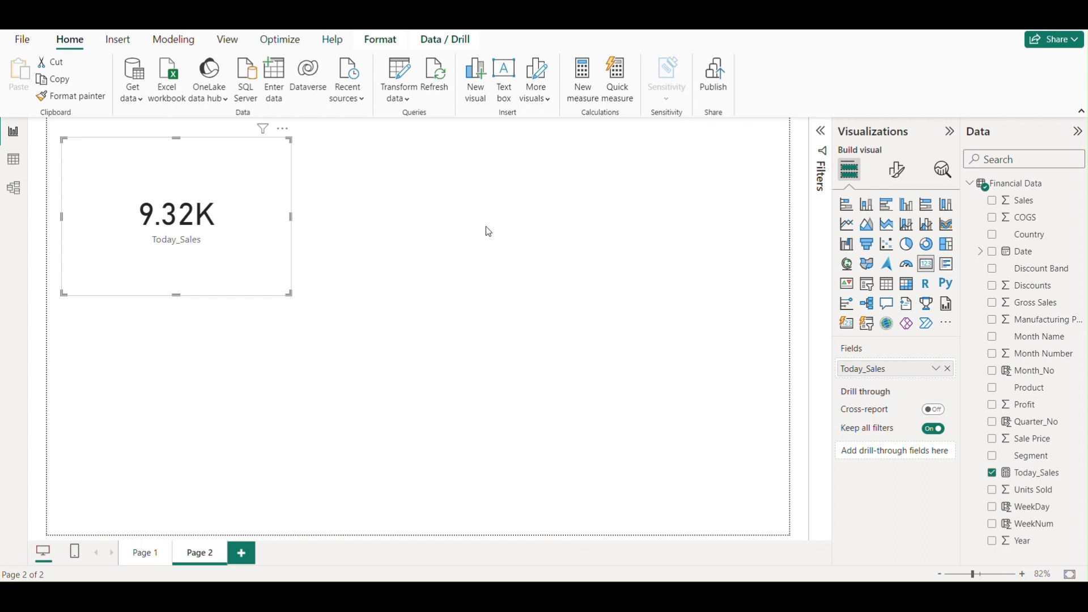
{"action": "mouse_move", "coordinate": [218, 225]}
{"action": "left_mouse_down"}
{"action": "mouse_move", "coordinate": [204, 213]}
{"action": "mouse_move", "coordinate": [221, 218]}
{"action": "left_mouse_up"}
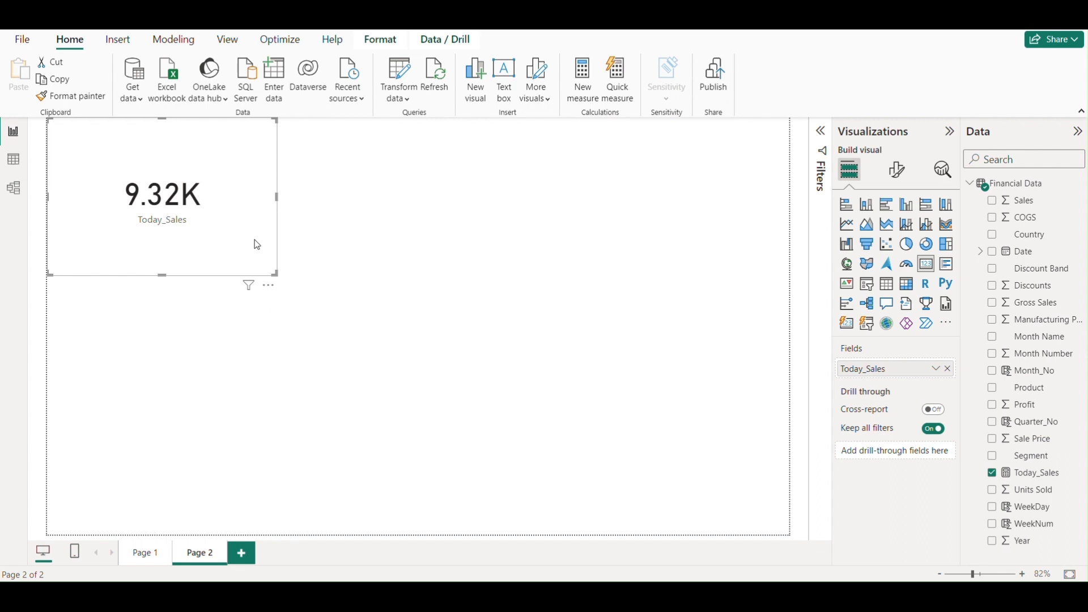
{"action": "left_click_drag", "start_coordinate": [258, 239], "coordinate": [245, 248]}
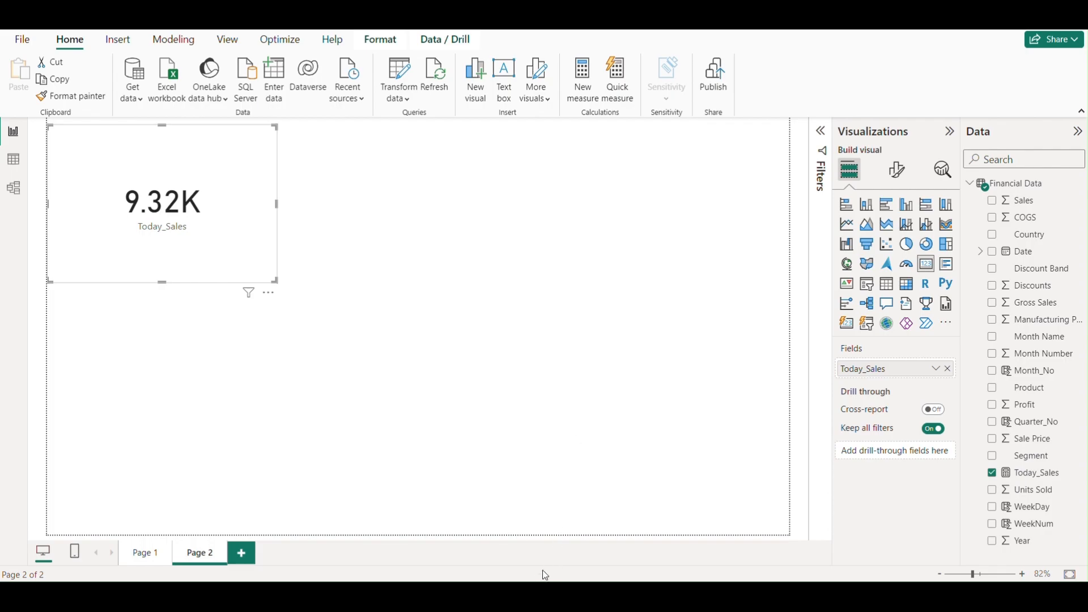
- Switch to the Financial Data workbook in Excel and turn on filters for the table's header row
{"action": "left_click", "coordinate": [532, 595]}
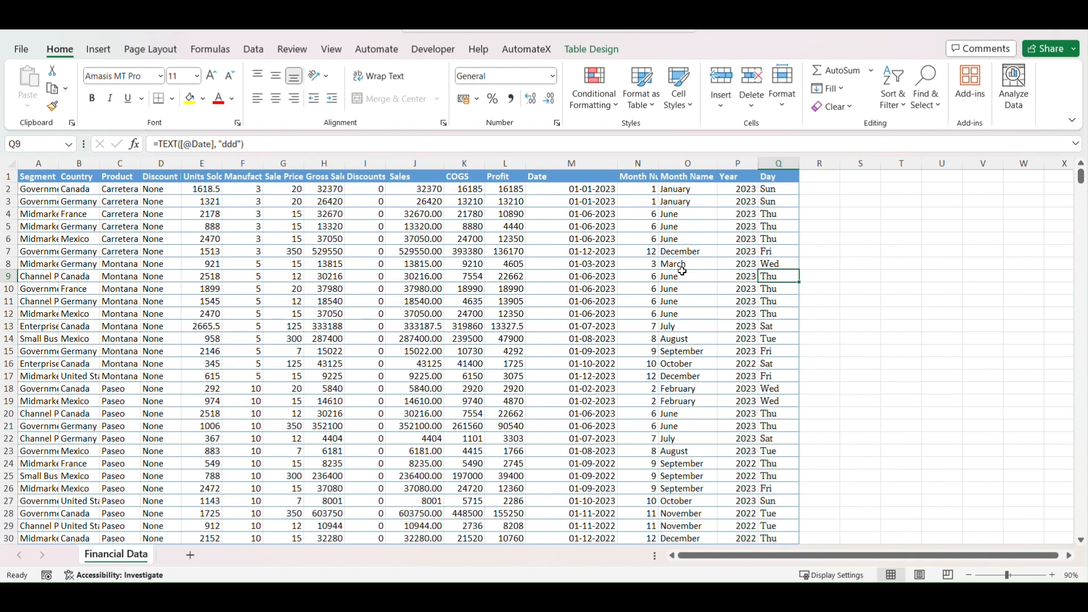
{"action": "scroll", "coordinate": [708, 291], "scroll_direction": "down", "scroll_amount": 5}
{"action": "scroll", "coordinate": [709, 292], "scroll_direction": "up", "scroll_amount": 5}
{"action": "mouse_move", "coordinate": [1082, 178]}
{"action": "left_mouse_down"}
{"action": "mouse_move", "coordinate": [1083, 434]}
{"action": "mouse_move", "coordinate": [1082, 167]}
{"action": "left_mouse_up"}
{"action": "left_click", "coordinate": [734, 179]}
{"action": "key", "text": "ctrl+shift+l"}
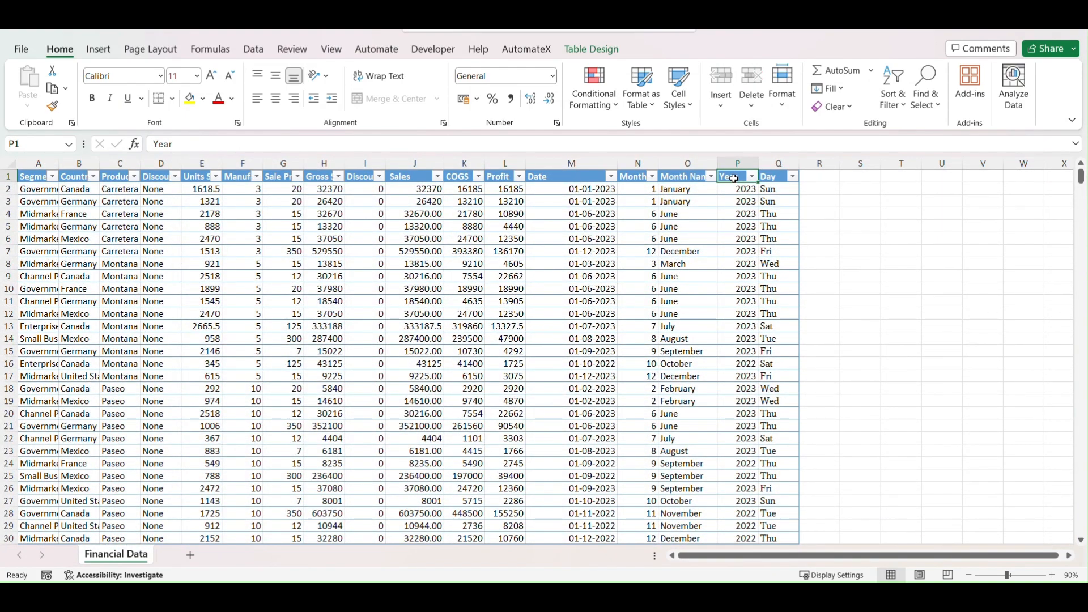
- Filter the Year column of the Financial Data table to show only 2024
{"action": "left_click", "coordinate": [756, 177]}
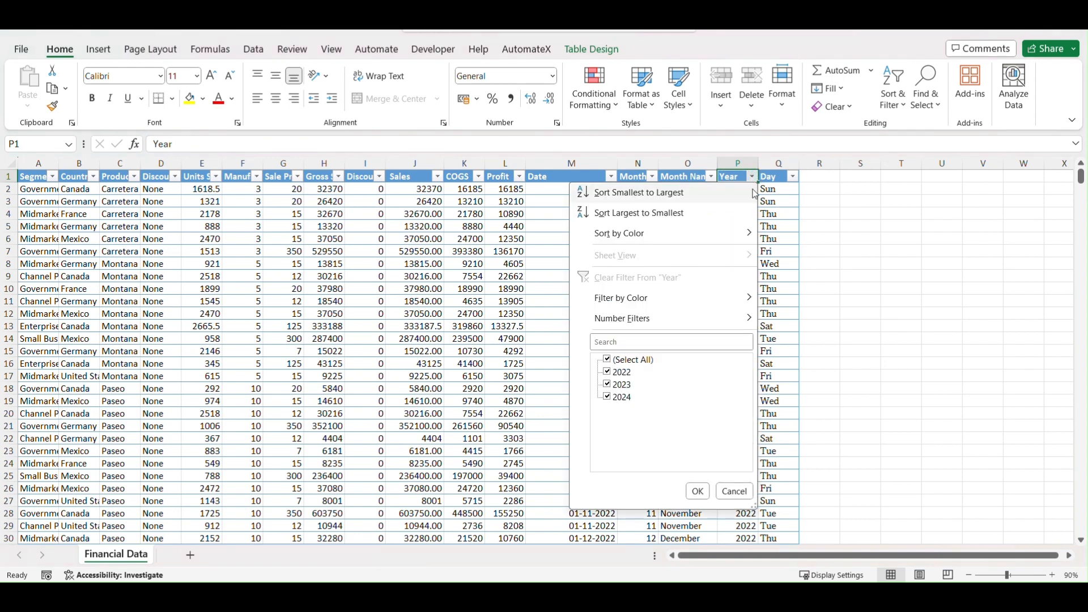
{"action": "left_click", "coordinate": [607, 360]}
{"action": "left_click", "coordinate": [607, 398]}
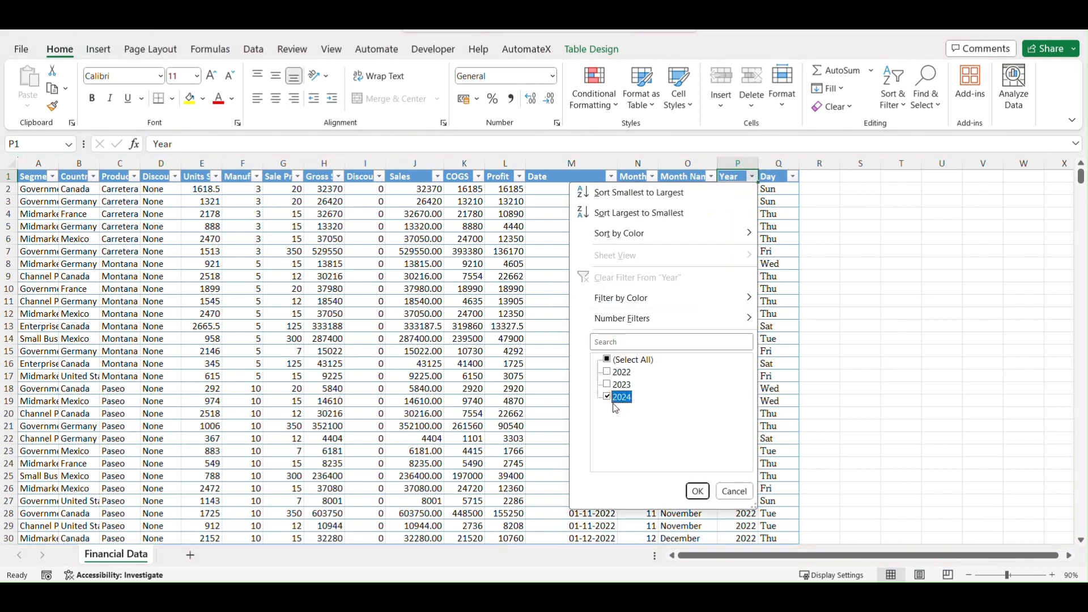
{"action": "left_click", "coordinate": [697, 491]}
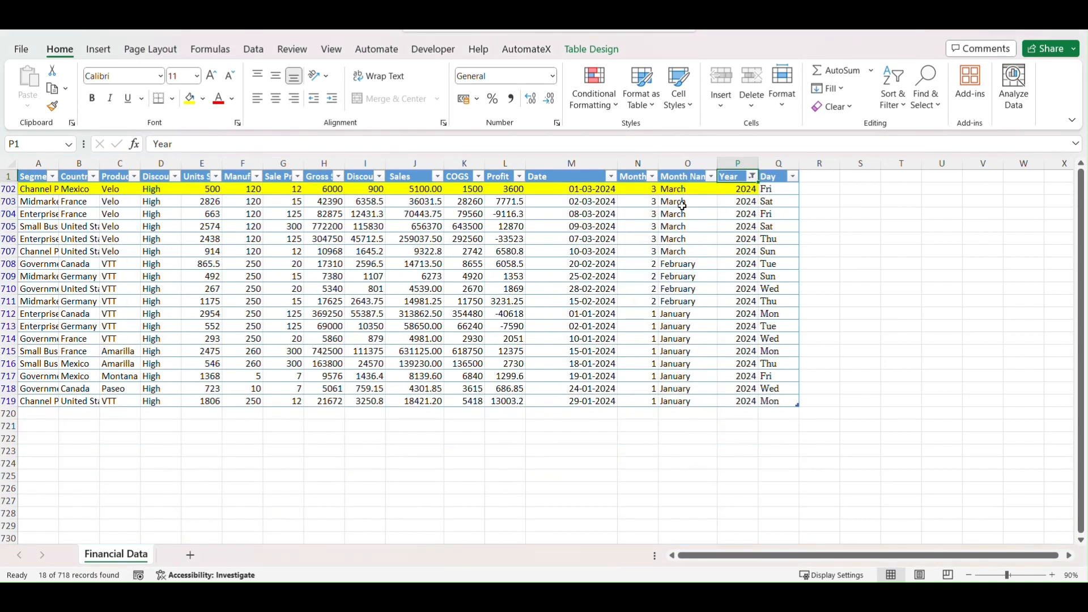
- Filter the Month Name column to show only March
{"action": "left_click_drag", "start_coordinate": [687, 189], "coordinate": [688, 252]}
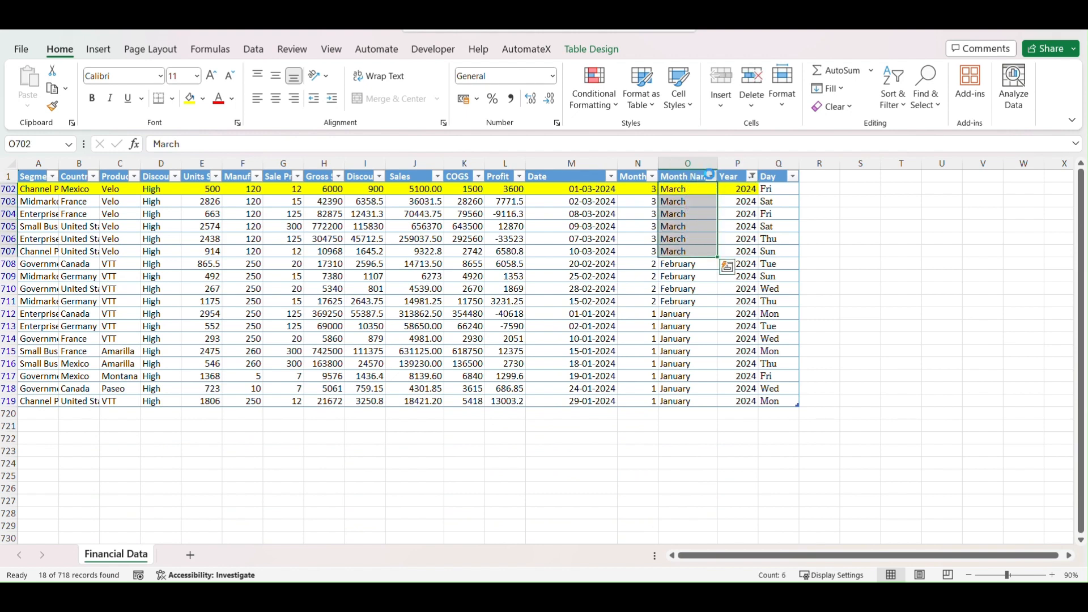
{"action": "left_click", "coordinate": [712, 181]}
{"action": "left_click", "coordinate": [567, 359]}
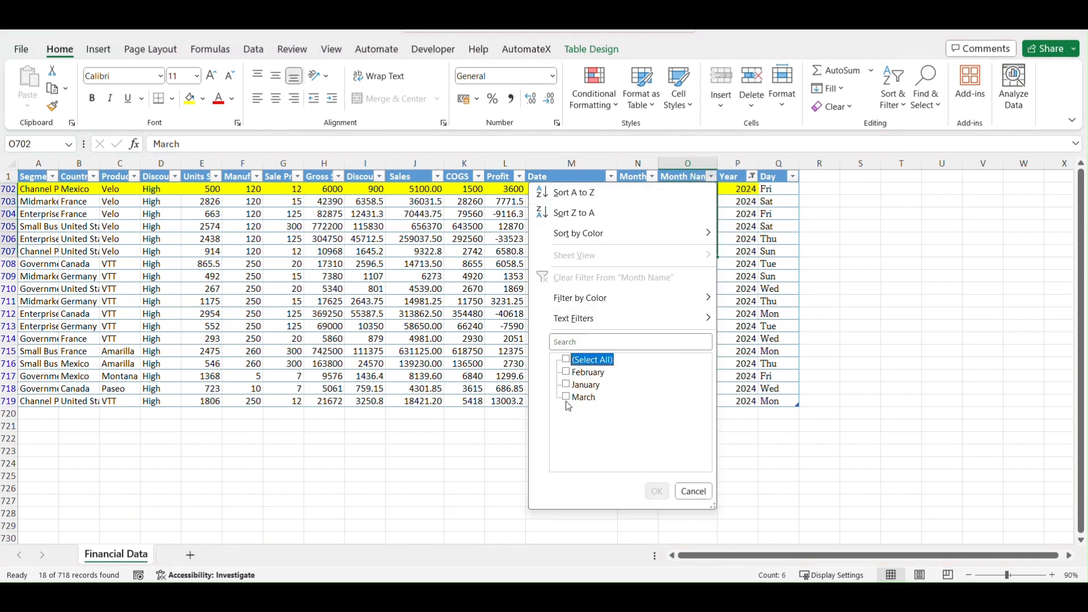
{"action": "left_click", "coordinate": [567, 398]}
{"action": "left_click", "coordinate": [656, 490]}
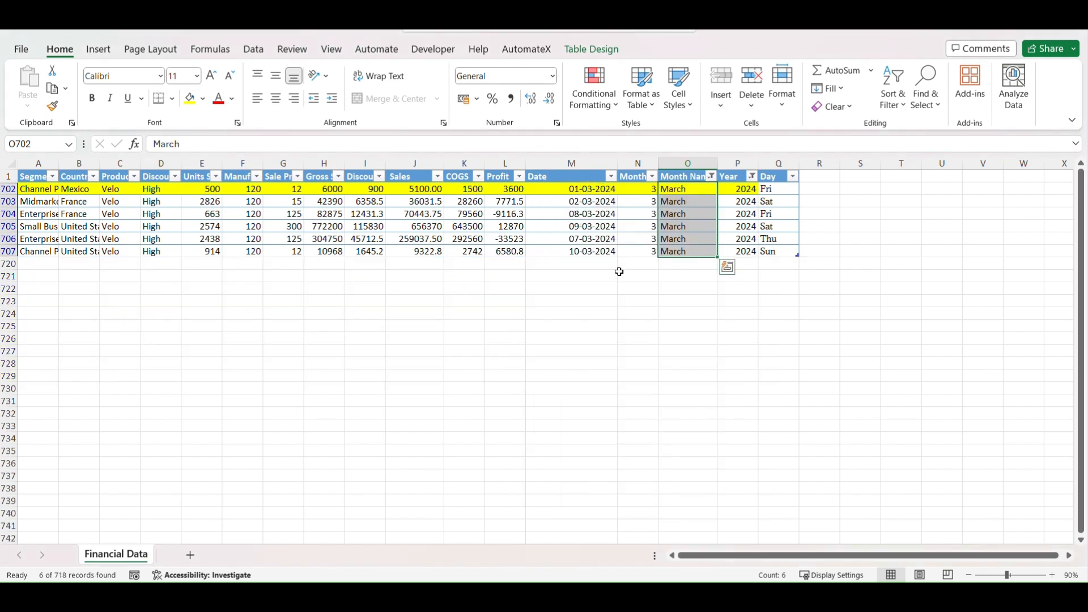
- Check the Sales value in the row dated 10-03-2024, then switch back to the Power BI report
{"action": "left_click", "coordinate": [573, 254]}
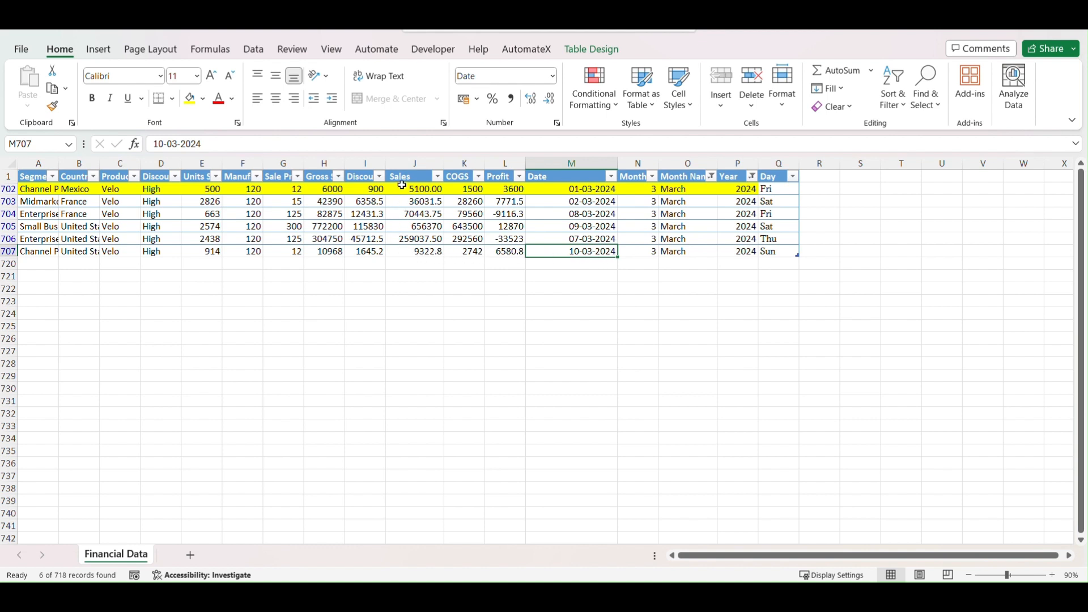
{"action": "left_click", "coordinate": [418, 254]}
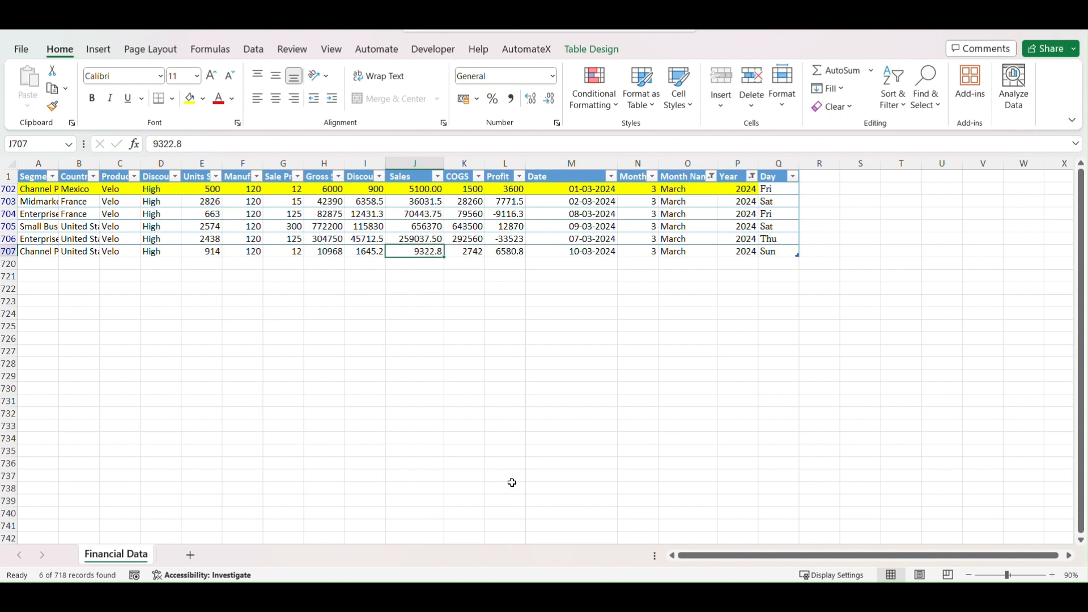
{"action": "left_click", "coordinate": [462, 597]}
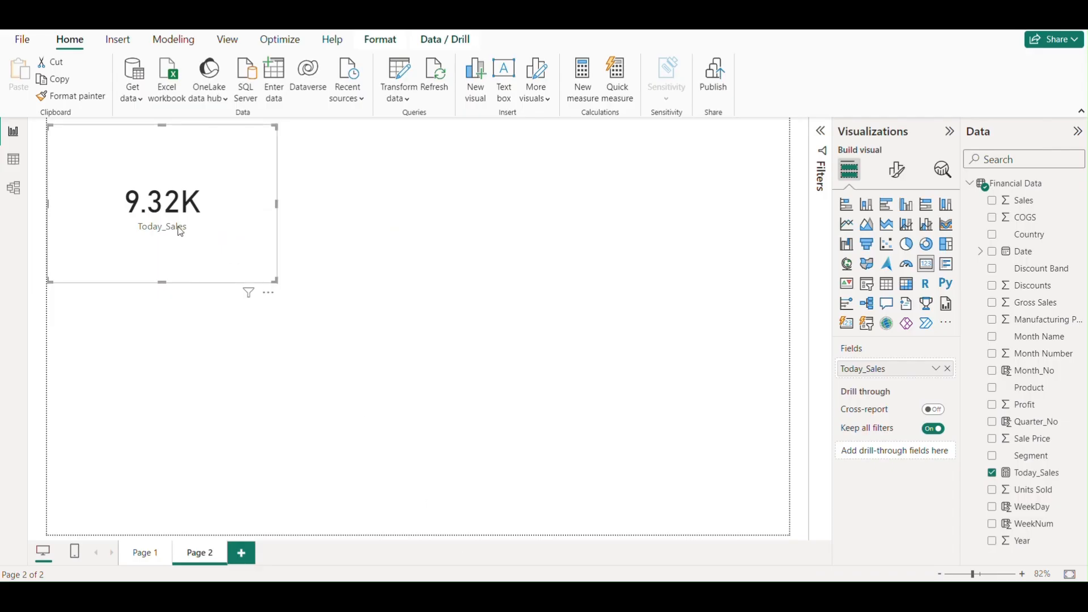
- Set the display units of the Today_Sales card's callout value to Thousands
{"action": "left_click", "coordinate": [897, 169]}
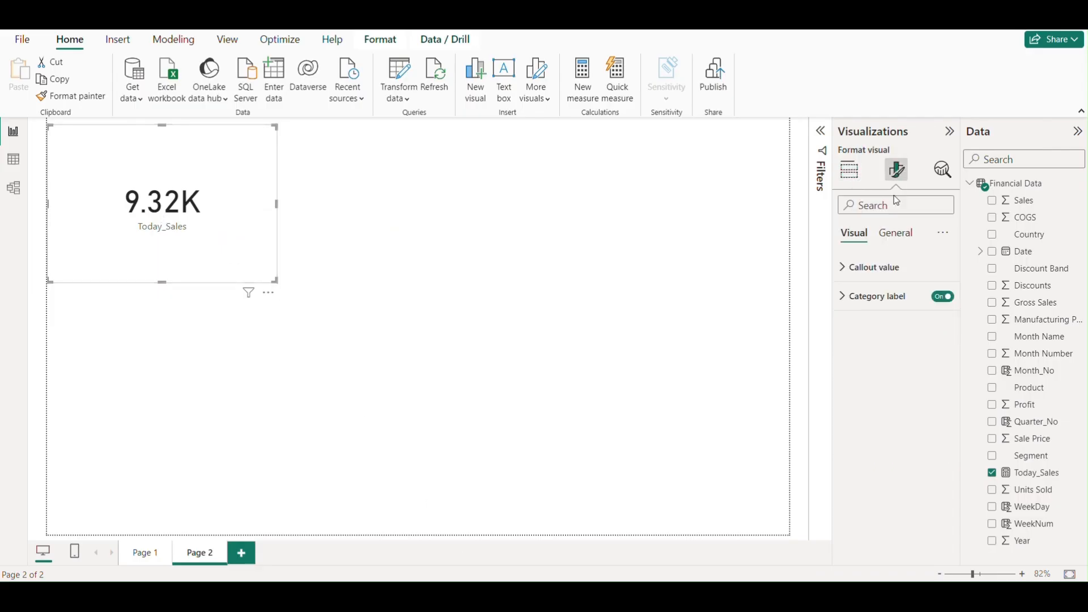
{"action": "left_click", "coordinate": [851, 271]}
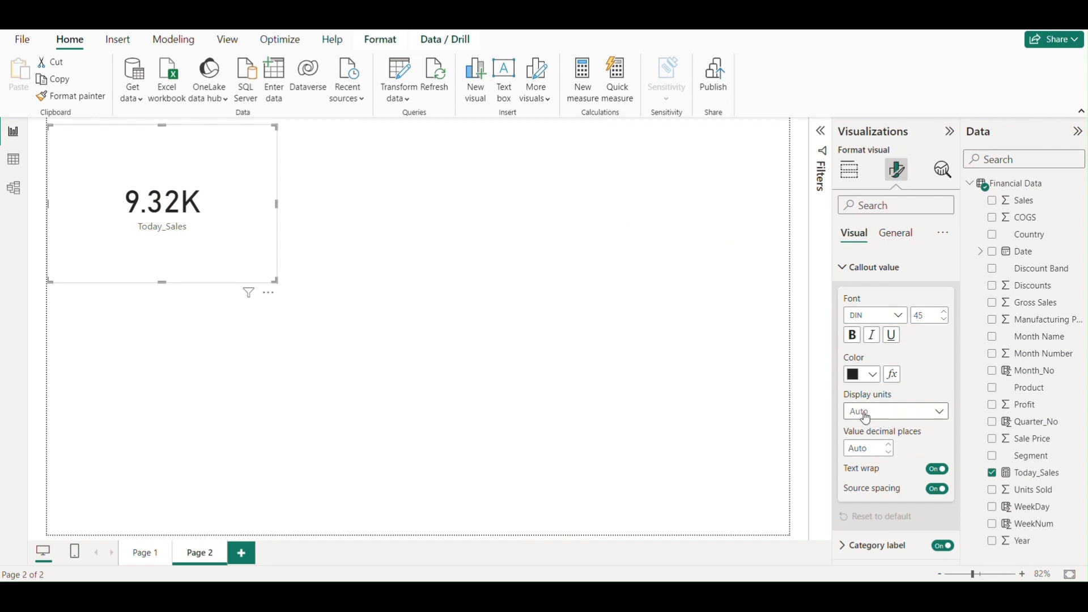
{"action": "left_click", "coordinate": [866, 418]}
{"action": "left_click", "coordinate": [868, 464]}
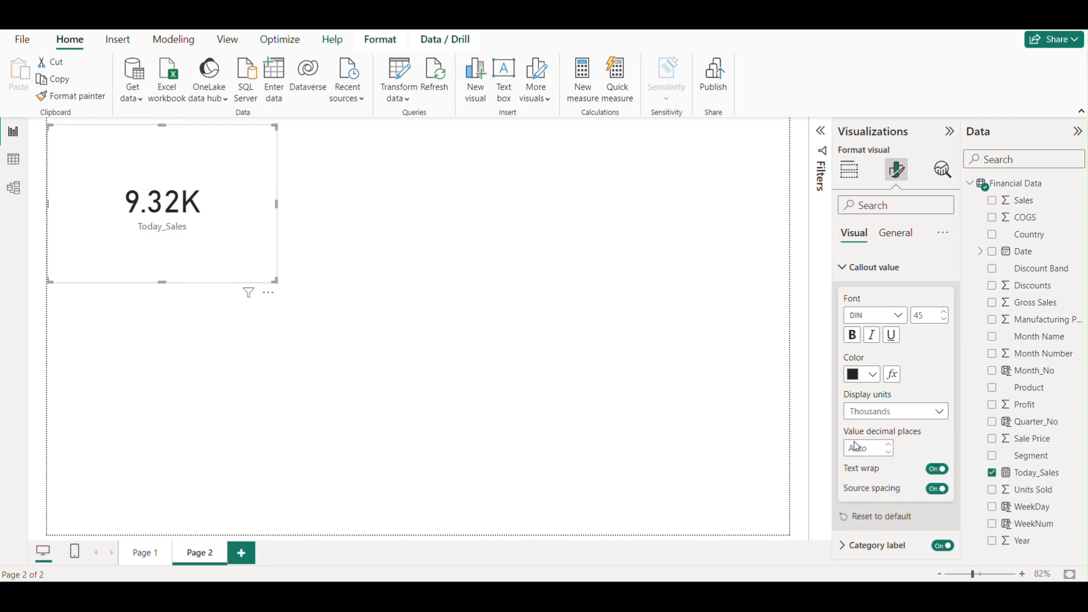
{"action": "left_click", "coordinate": [876, 412]}
{"action": "left_click", "coordinate": [871, 462]}
{"action": "left_click", "coordinate": [317, 283]}
{"action": "left_click", "coordinate": [238, 250]}
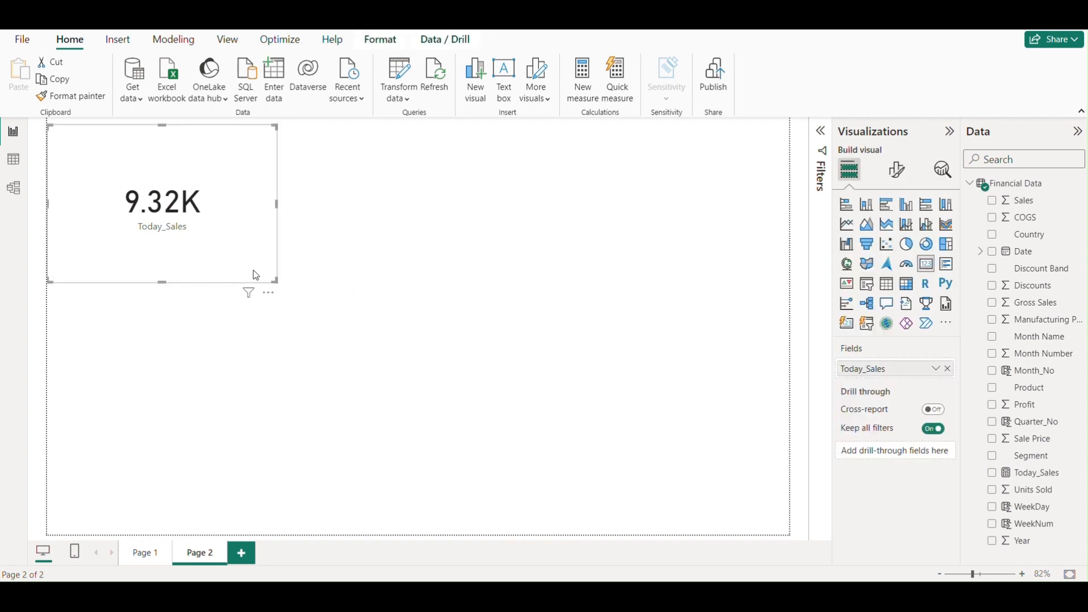
- Widen the Today_Sales card and set its callout value's display units to None
{"action": "left_click_drag", "start_coordinate": [276, 280], "coordinate": [358, 276]}
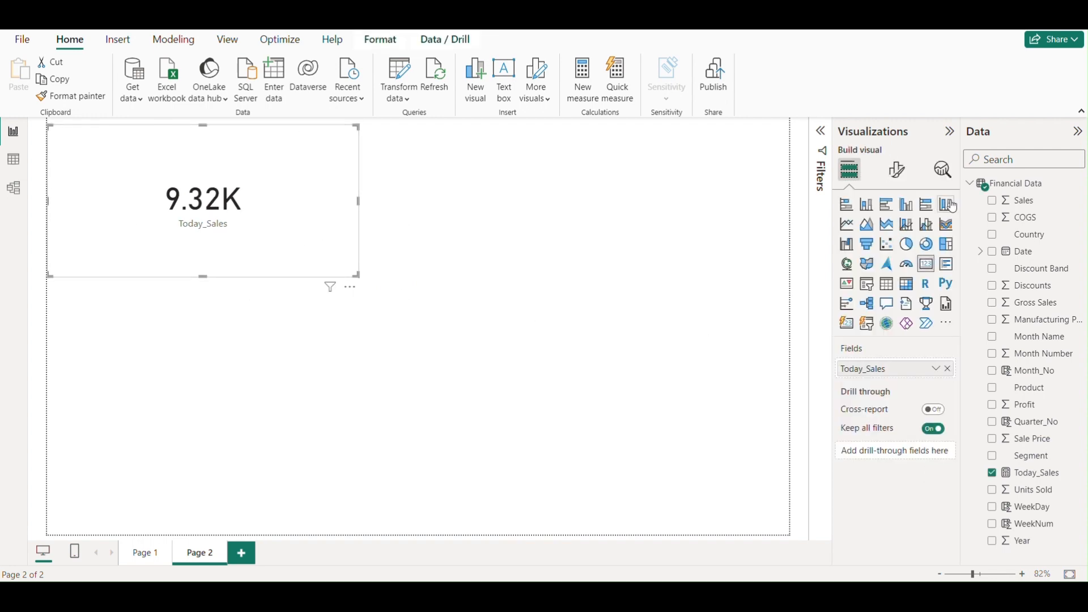
{"action": "left_click", "coordinate": [897, 170]}
{"action": "left_click", "coordinate": [845, 272]}
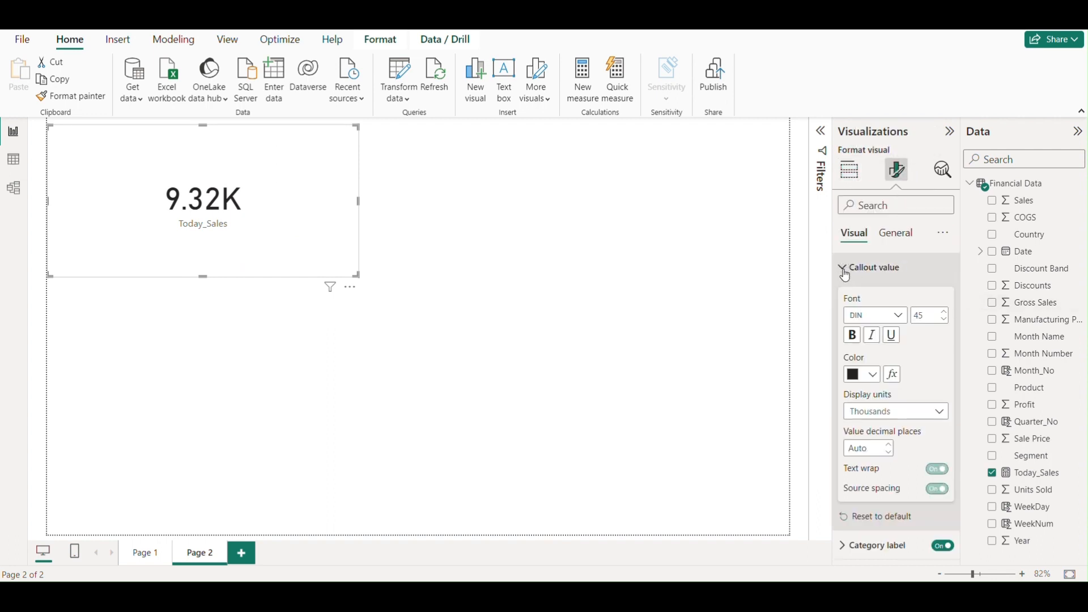
{"action": "left_click", "coordinate": [880, 412]}
{"action": "left_click", "coordinate": [866, 445]}
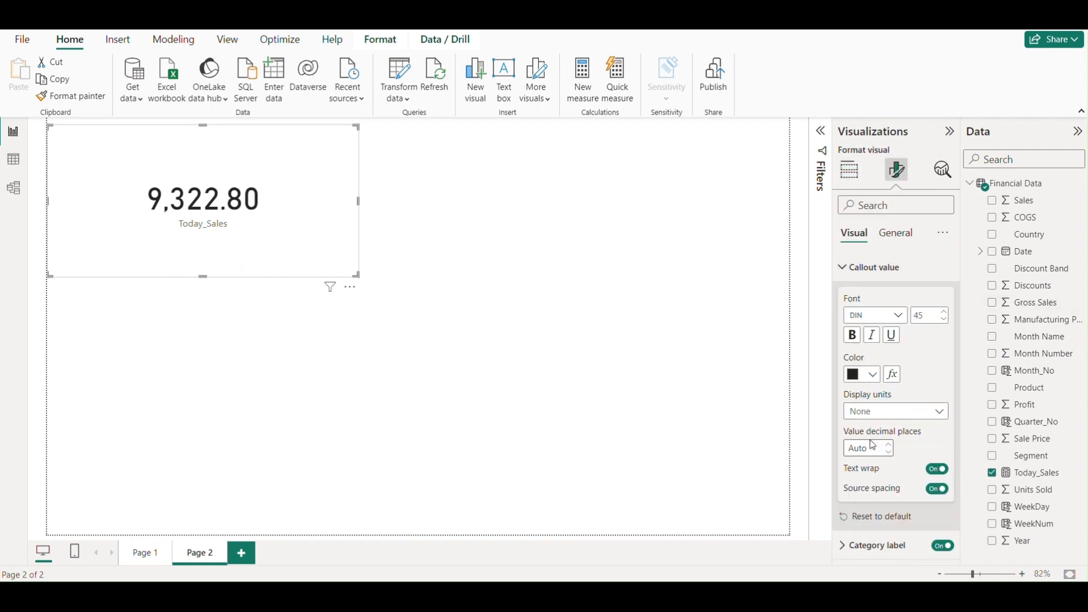
- Shrink the Today_Sales card to fit closely around its value, and bring up the Today_Sales measure's formula for review
{"action": "left_click_drag", "start_coordinate": [289, 252], "coordinate": [276, 250]}
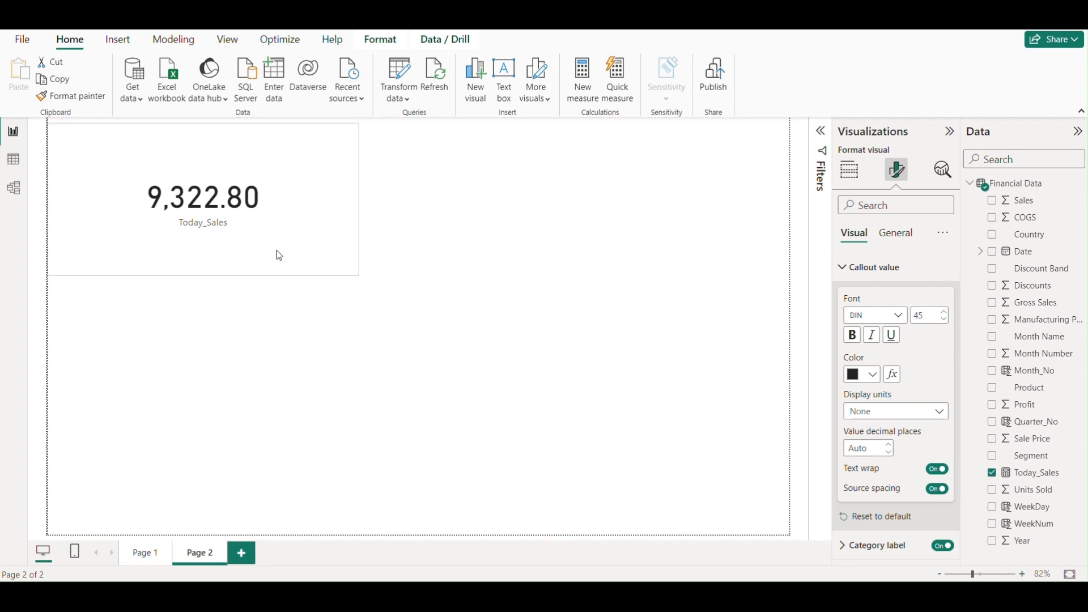
{"action": "left_click_drag", "start_coordinate": [359, 276], "coordinate": [318, 253]}
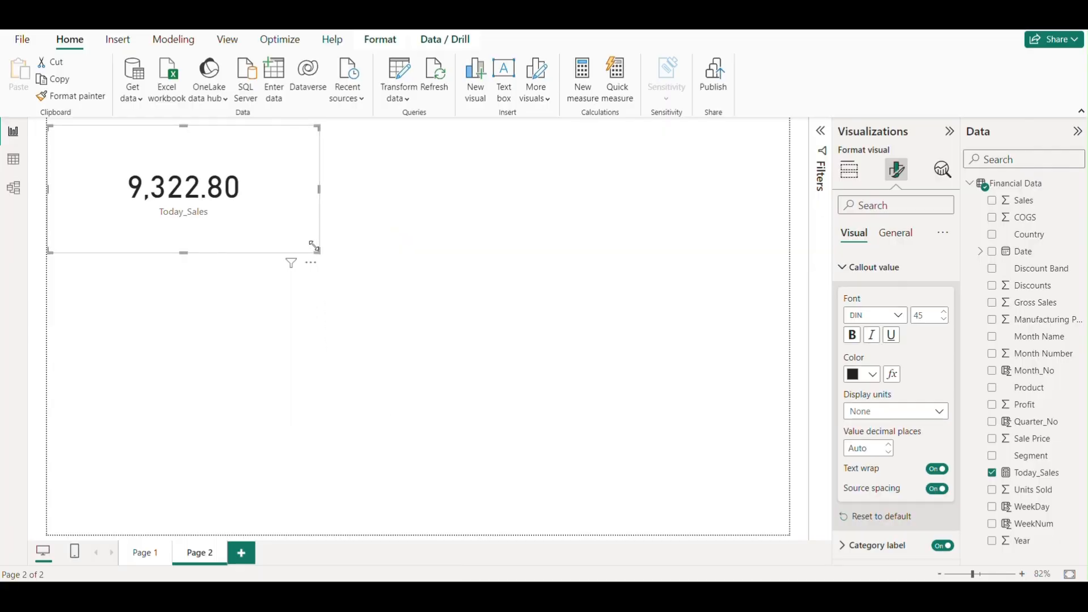
{"action": "left_click_drag", "start_coordinate": [319, 250], "coordinate": [292, 237]}
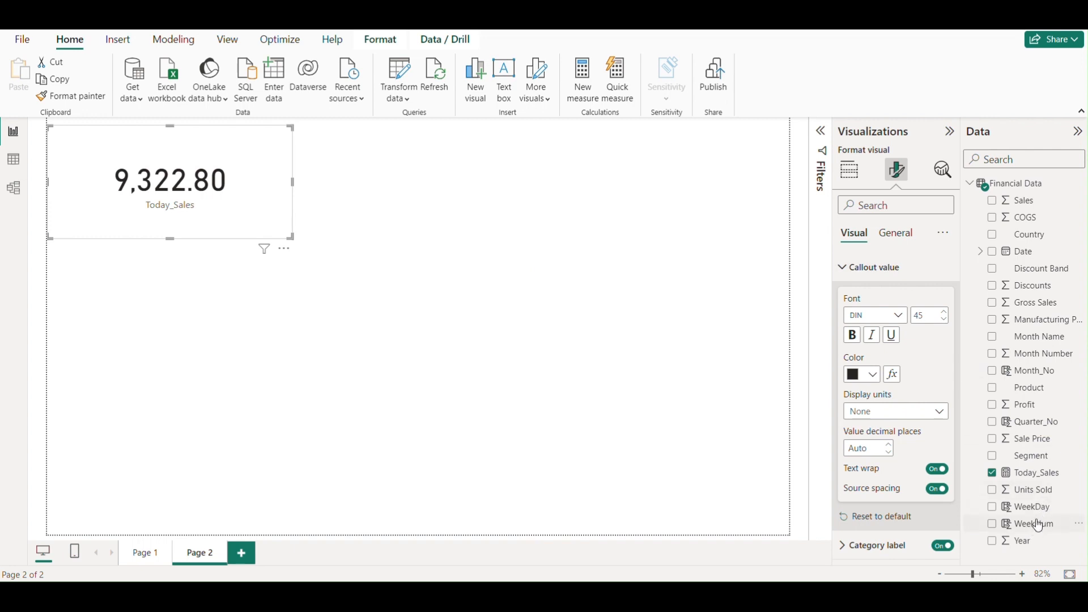
{"action": "left_click", "coordinate": [1041, 479]}
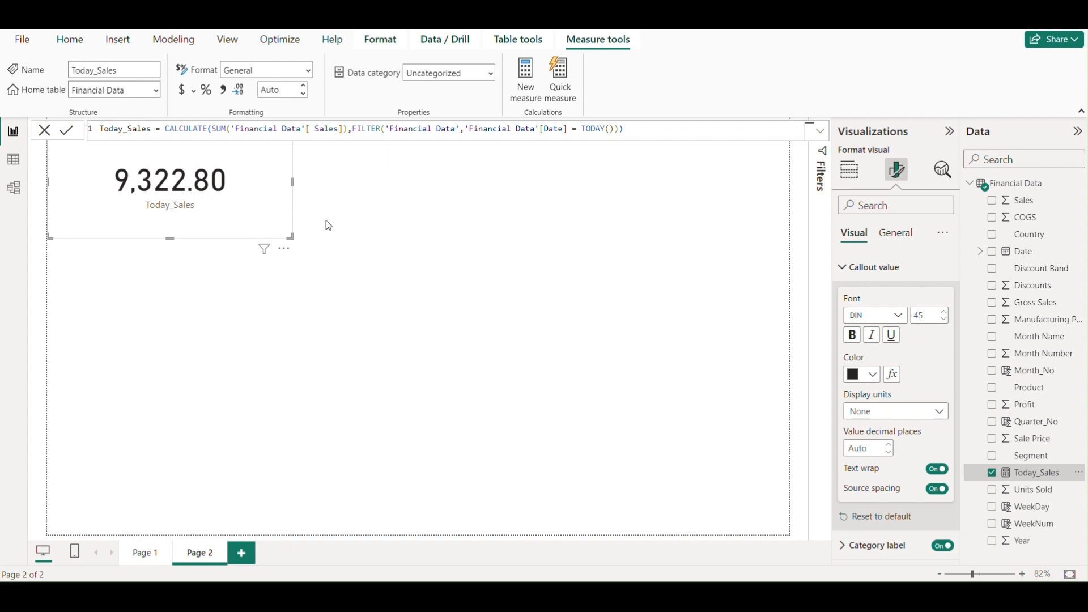
{"action": "left_click_drag", "start_coordinate": [292, 237], "coordinate": [216, 217]}
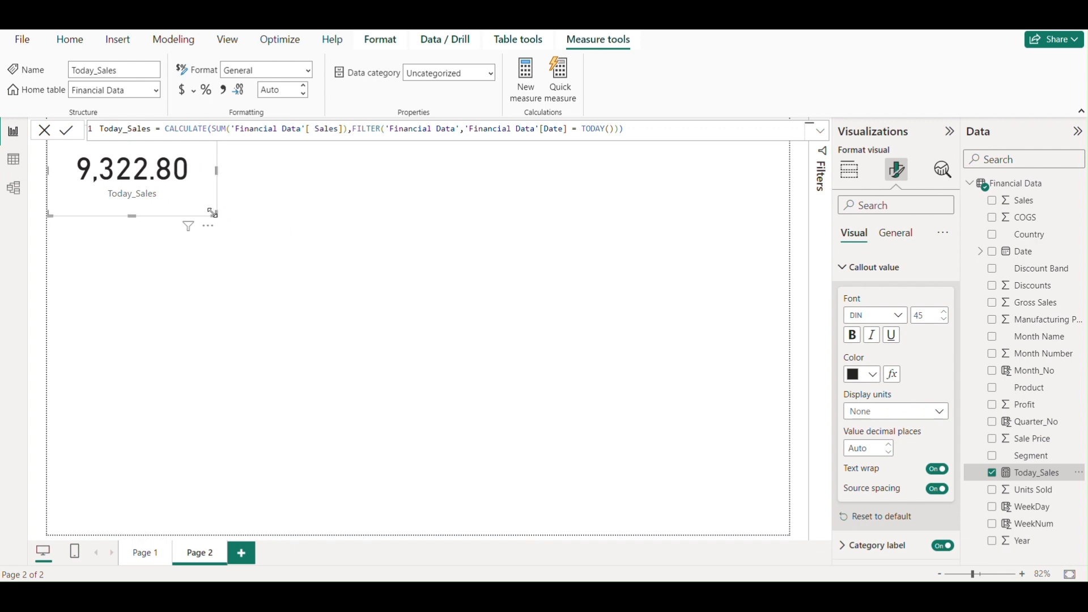
{"action": "left_click", "coordinate": [447, 241]}
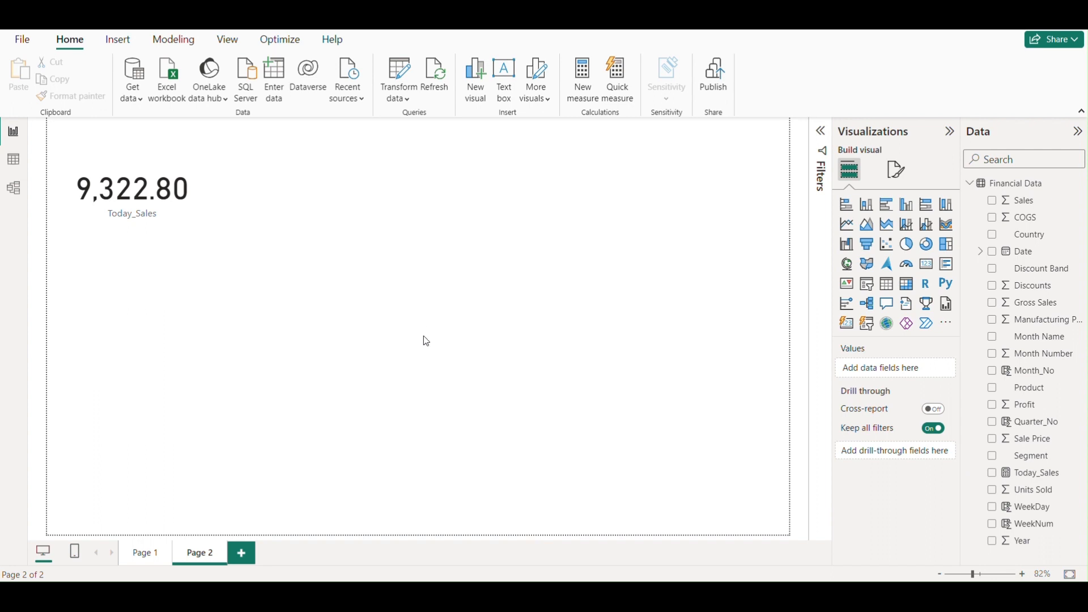
- Widen the WEEKNUM() text box on Page 1 so its full text fits, then deselect it
{"action": "left_click", "coordinate": [144, 553]}
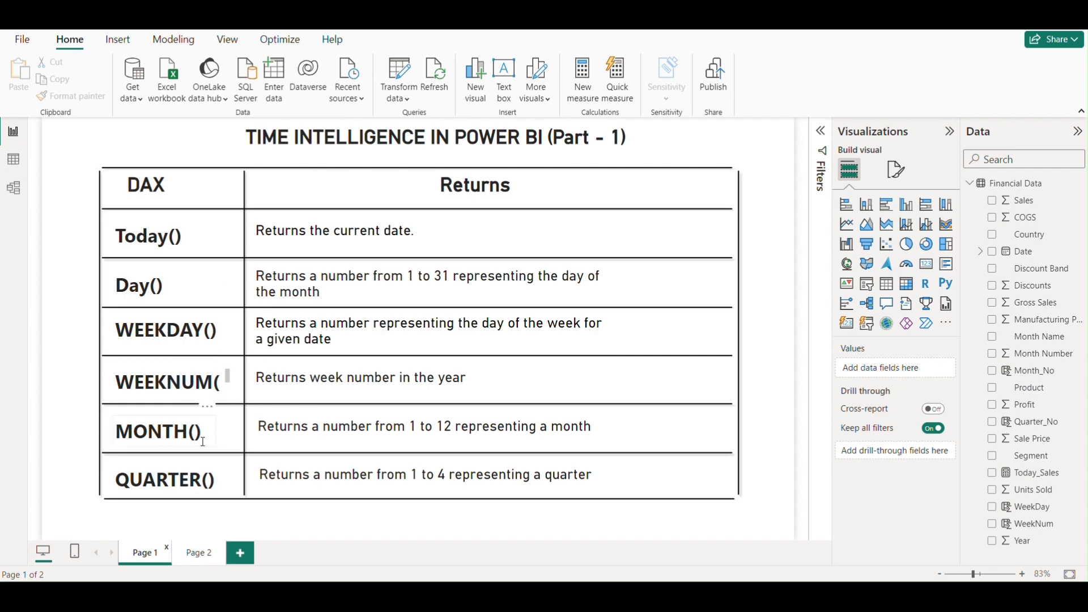
{"action": "left_click", "coordinate": [234, 387]}
{"action": "left_click_drag", "start_coordinate": [236, 387], "coordinate": [243, 388]}
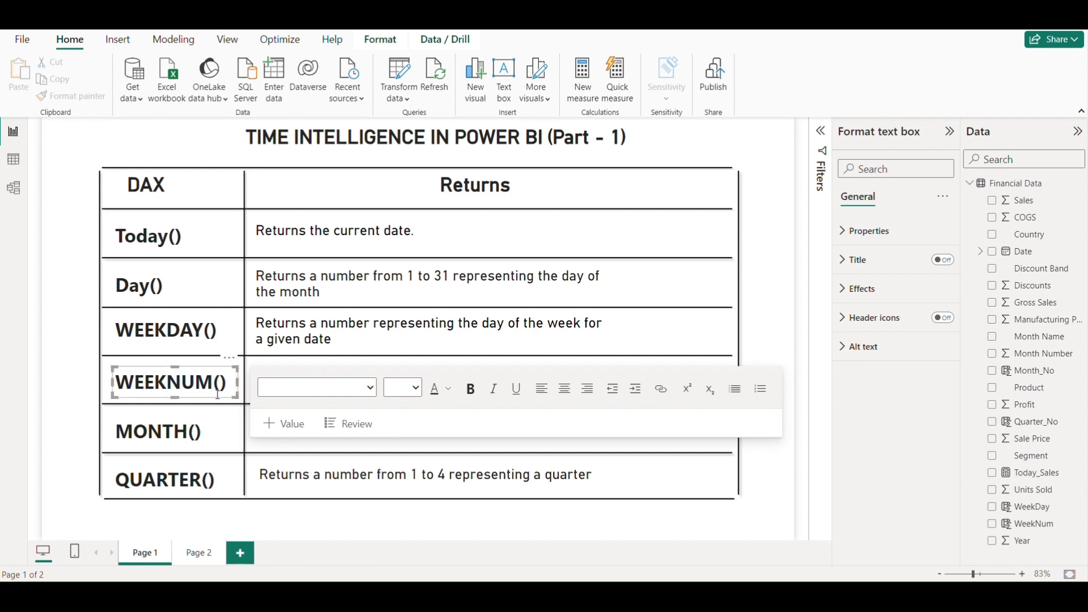
{"action": "left_click", "coordinate": [761, 295]}
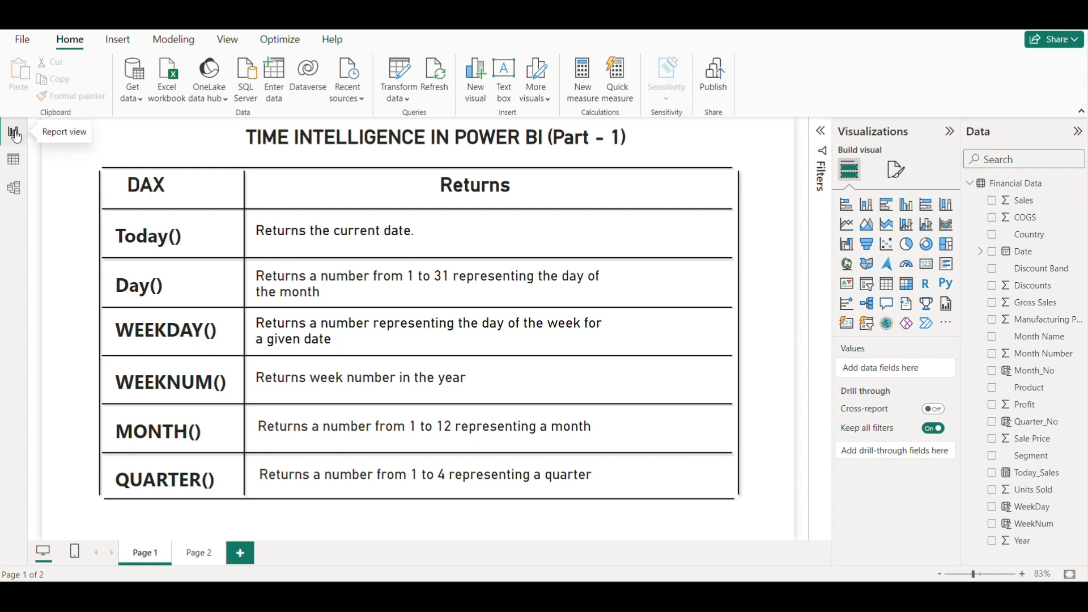
- Return to Page 2, create a new measure in the Financial Data table and name it TotalSalesWeekdays
{"action": "left_click", "coordinate": [202, 556]}
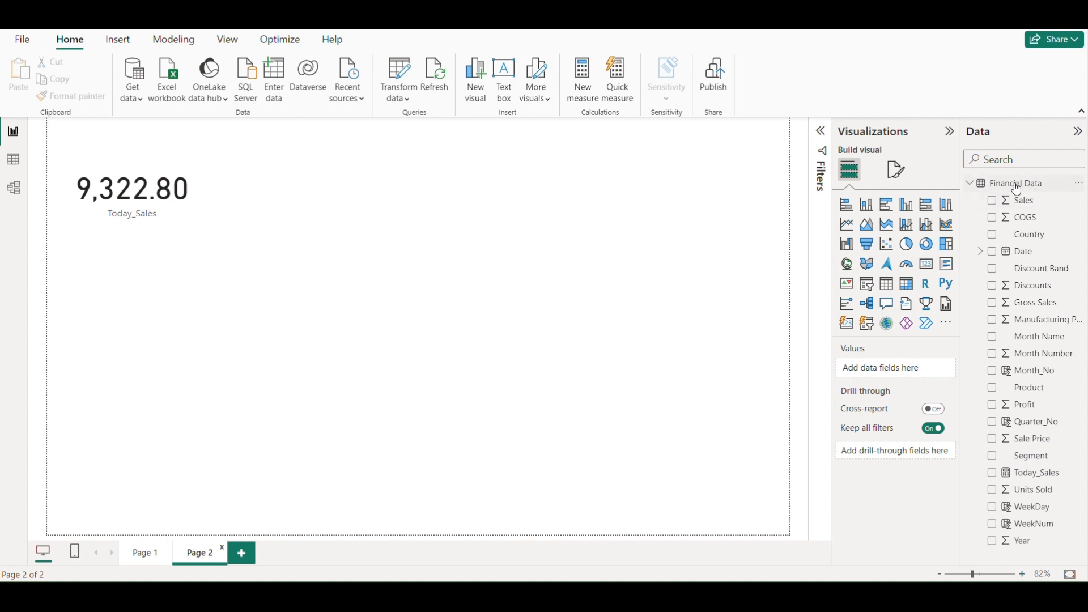
{"action": "left_click", "coordinate": [1081, 187]}
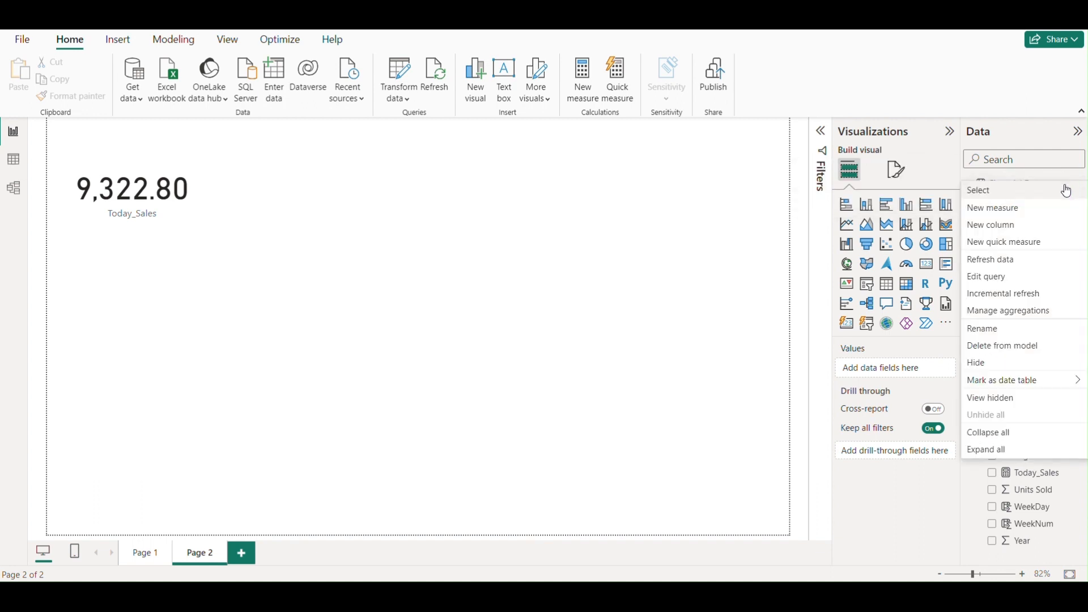
{"action": "key", "text": "Escape"}
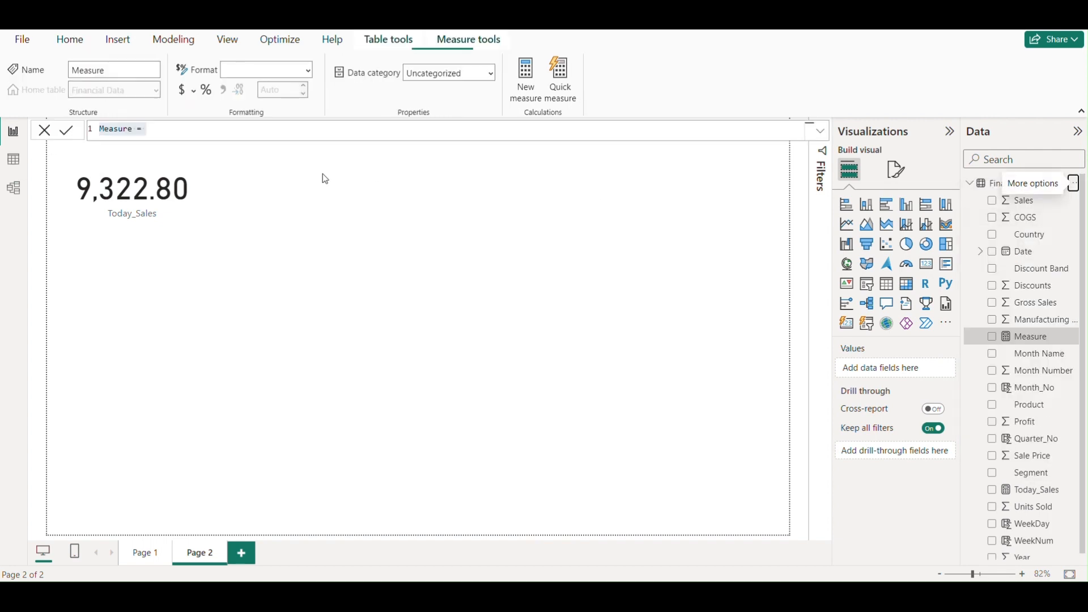
{"action": "left_click", "coordinate": [133, 129]}
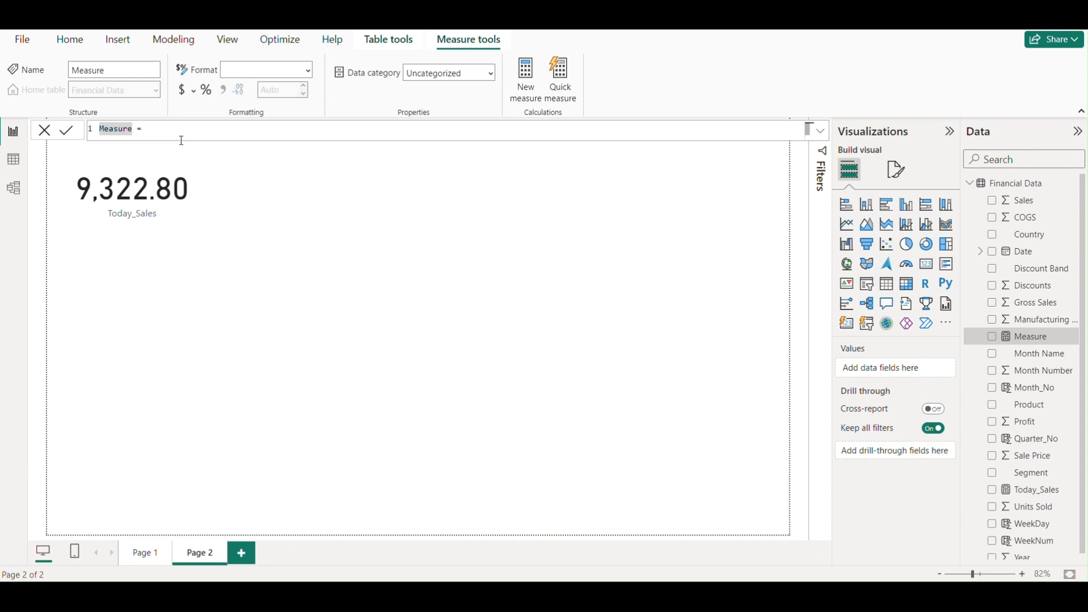
{"action": "key", "text": "BackSpace"}
{"action": "key", "text": "BackSpace"}
{"action": "key", "text": "BackSpace"}
{"action": "key", "text": "BackSpace"}
{"action": "key", "text": "BackSpace"}
{"action": "key", "text": "BackSpace"}
{"action": "key", "text": "BackSpace"}
{"action": "type", "text": "TotalSalesWeek"}
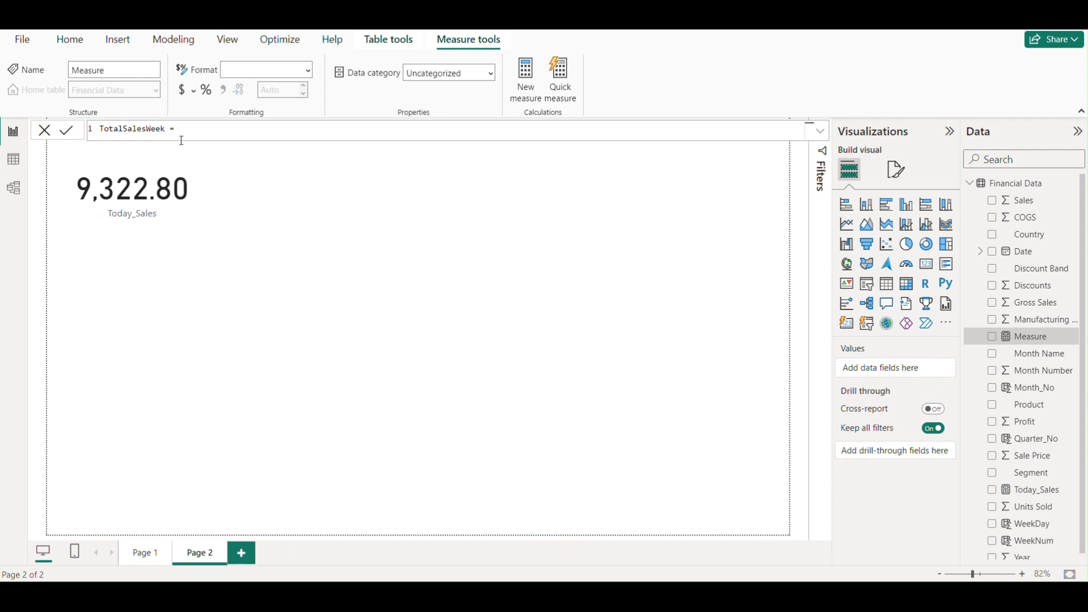
{"action": "type", "text": "days"}
- Begin the TotalSalesWeekdays formula with CALCULATE over the sum of 'Financial Data'[ Sales]
{"action": "left_click", "coordinate": [207, 129]}
{"action": "type", "text": "Ca"}
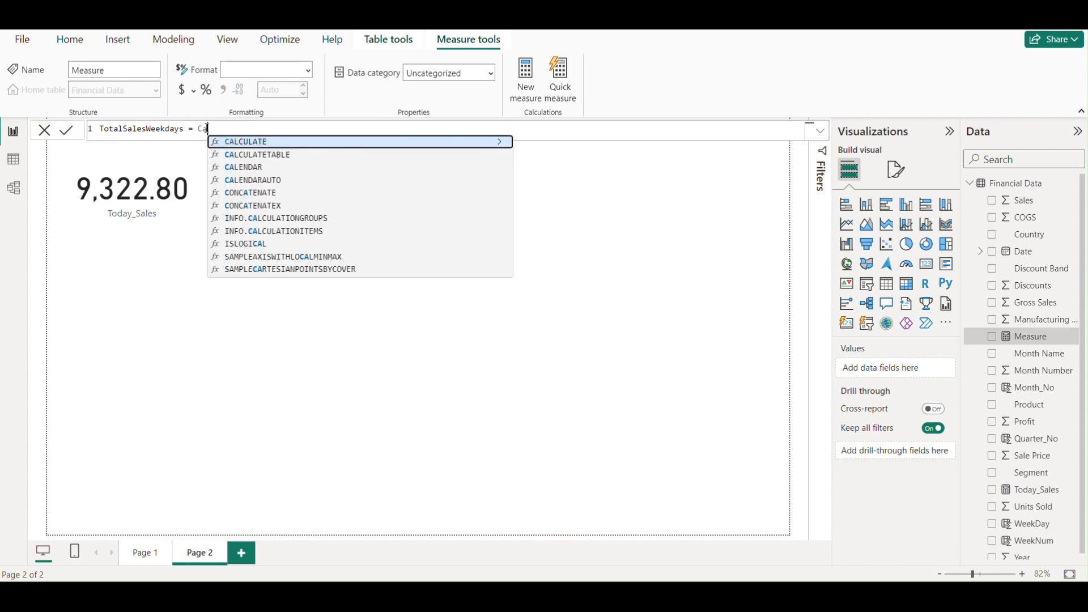
{"action": "left_click", "coordinate": [245, 141]}
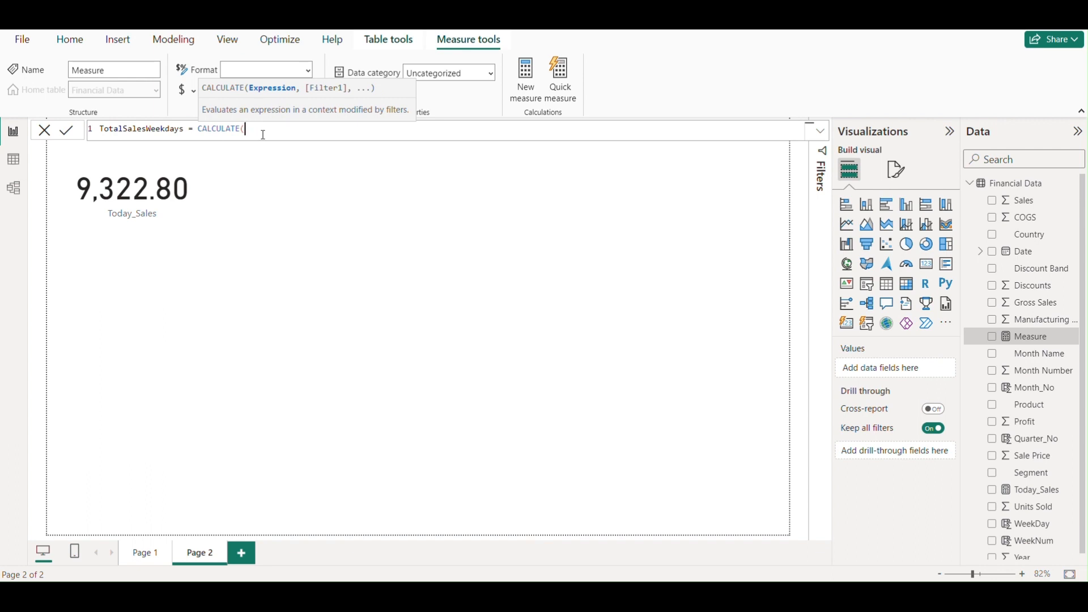
{"action": "type", "text": "Sum"}
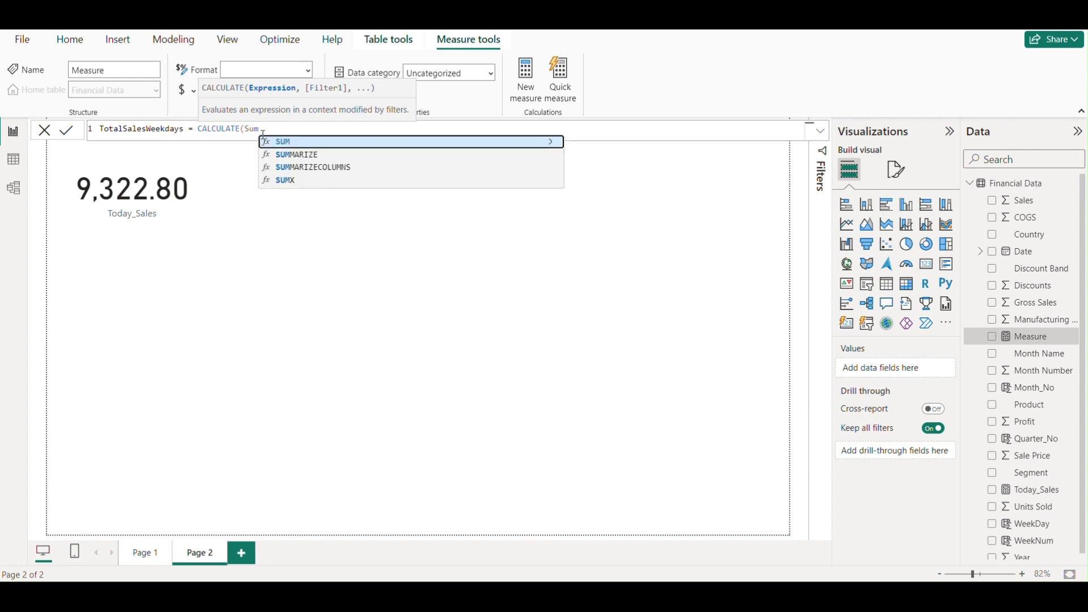
{"action": "left_click", "coordinate": [305, 142]}
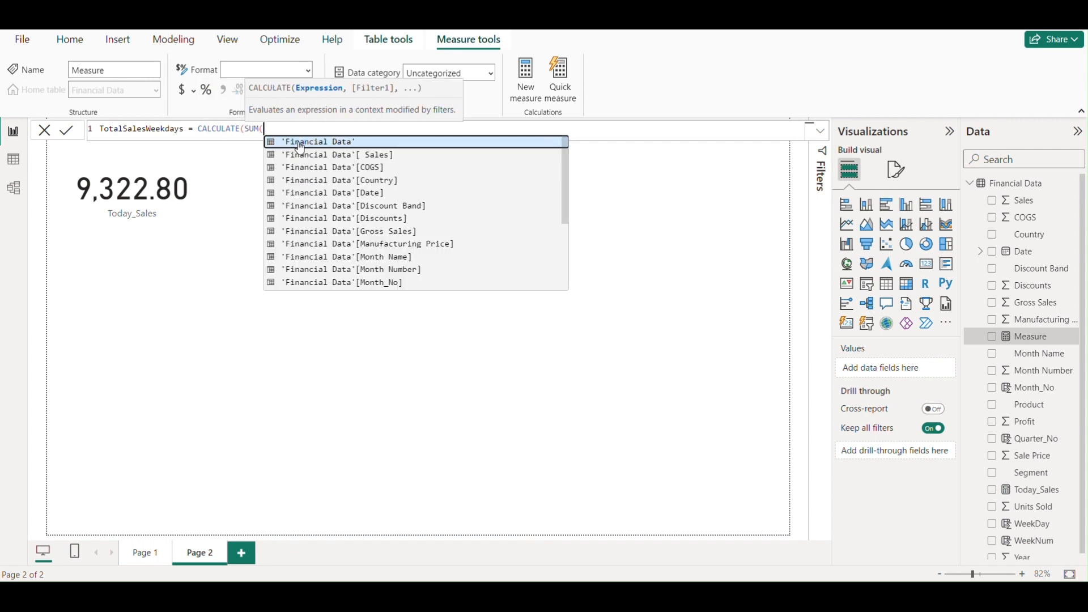
{"action": "left_click", "coordinate": [375, 155]}
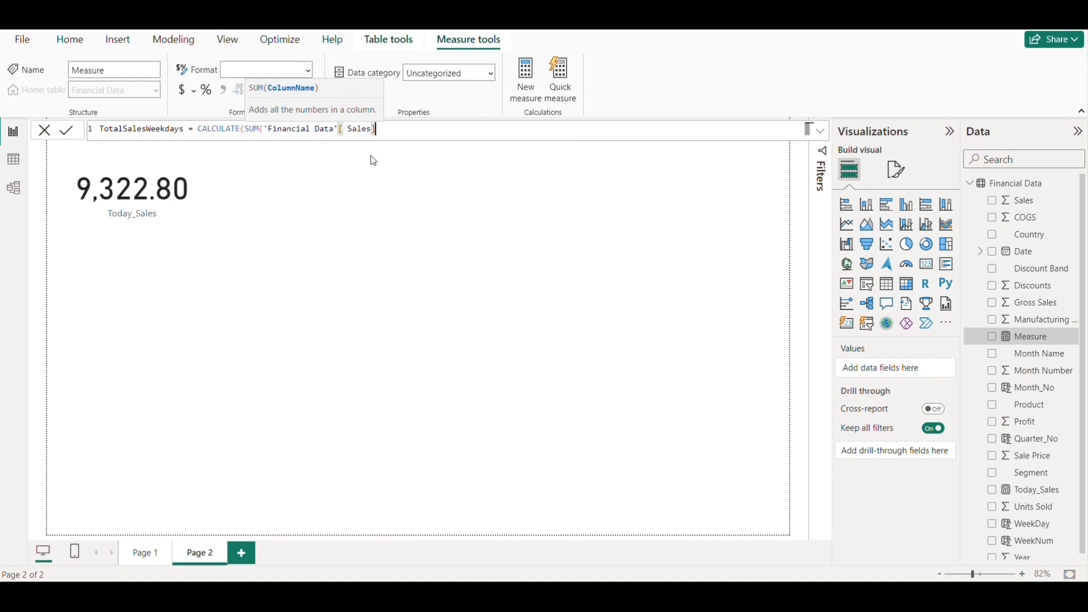
{"action": "type", "text": ")"}
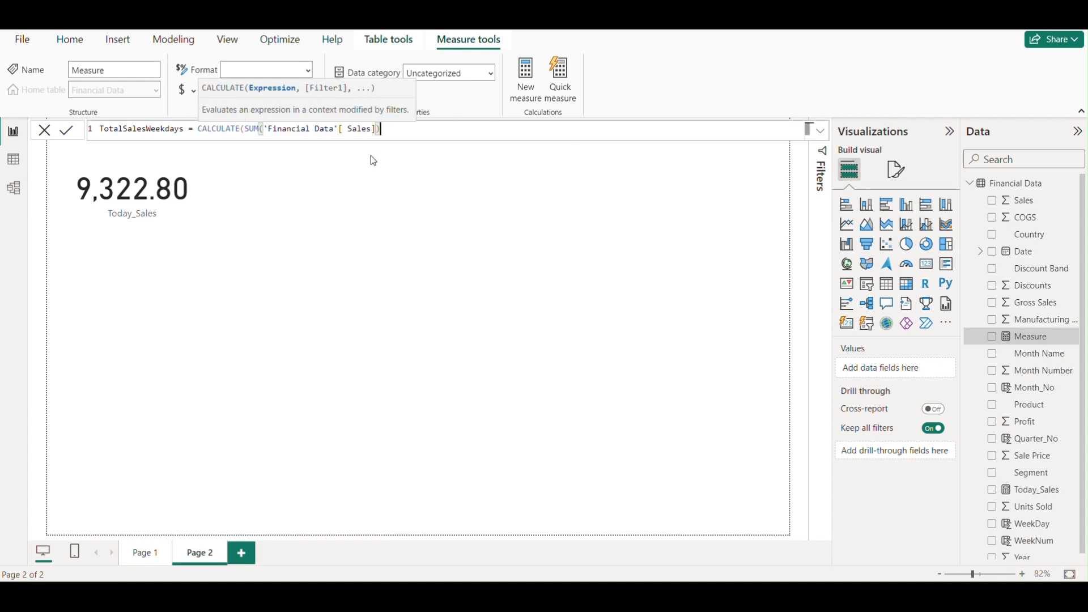
{"action": "type", "text": ","}
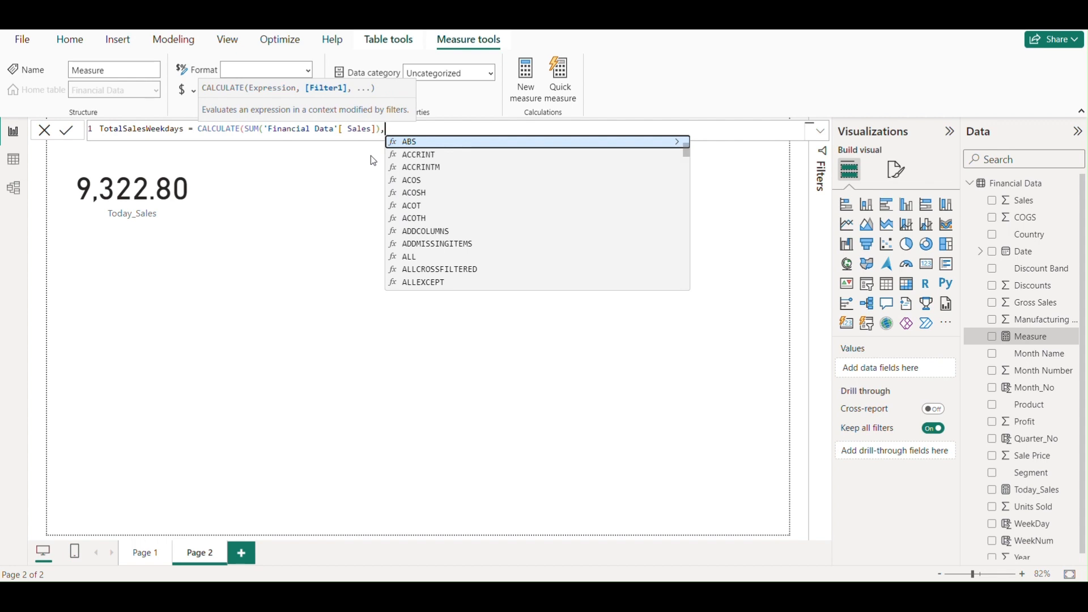
- Add the first filter condition to the formula: WEEKDAY('Financial Data'[Date]) >=2
{"action": "type", "text": "WE"}
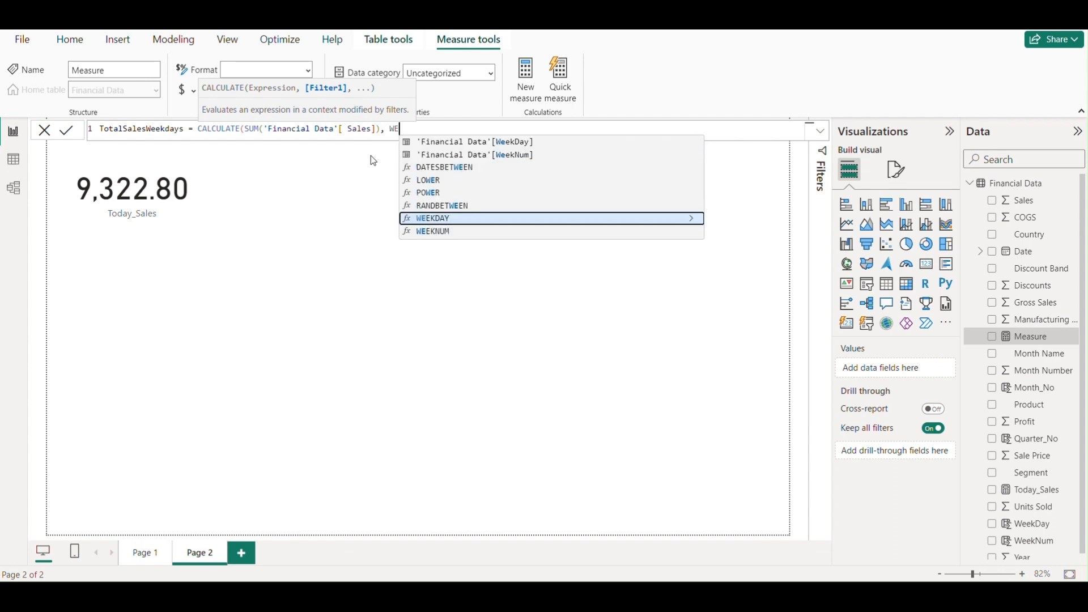
{"action": "left_click", "coordinate": [437, 218]}
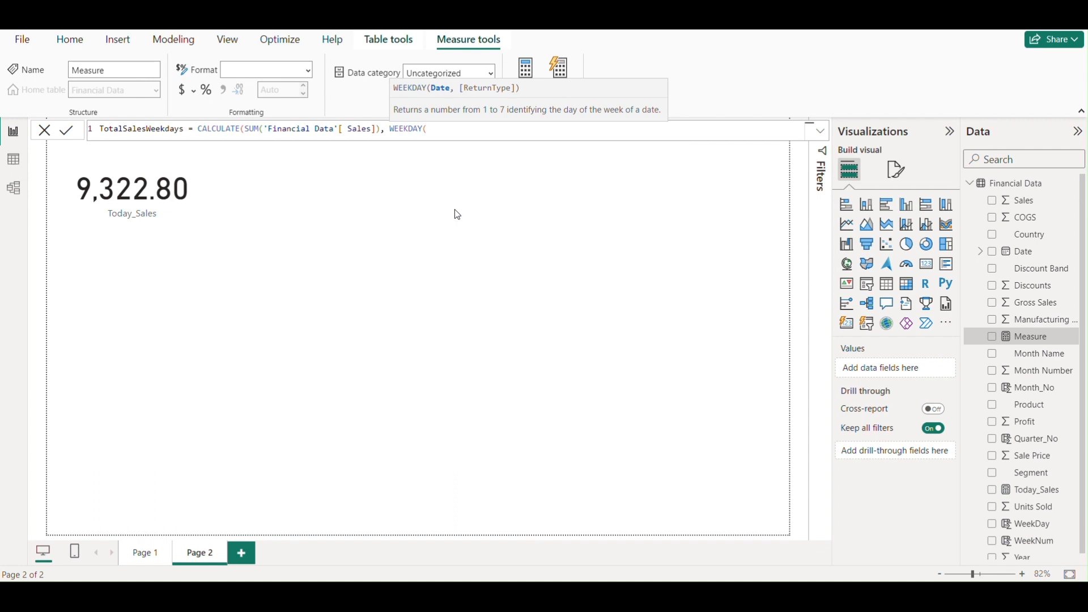
{"action": "type", "text": "dat"}
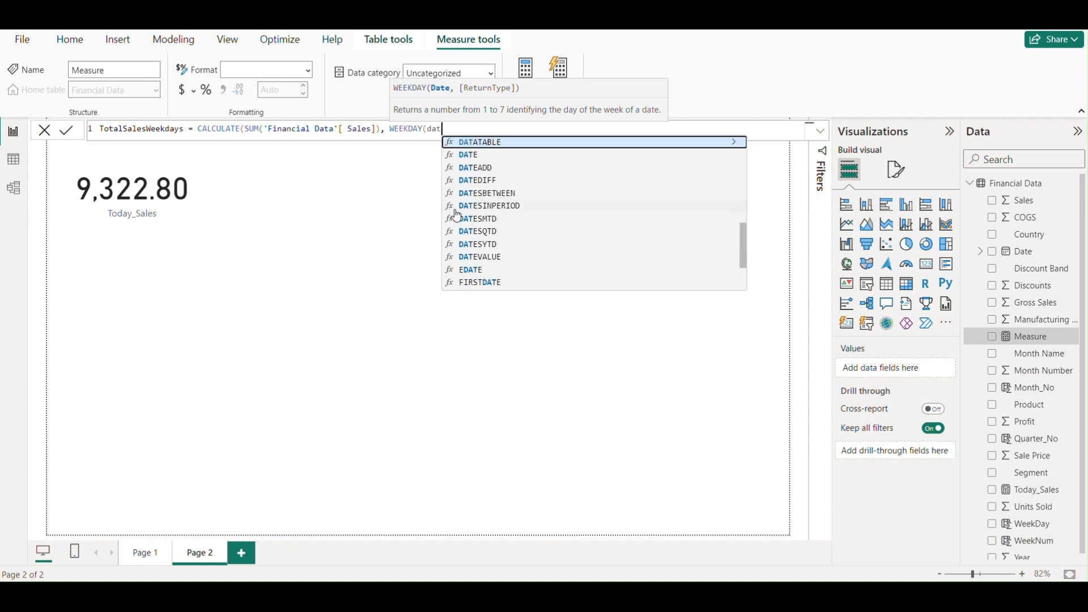
{"action": "scroll", "coordinate": [540, 213], "scroll_direction": "down", "scroll_amount": 3}
{"action": "scroll", "coordinate": [540, 213], "scroll_direction": "up", "scroll_amount": 3}
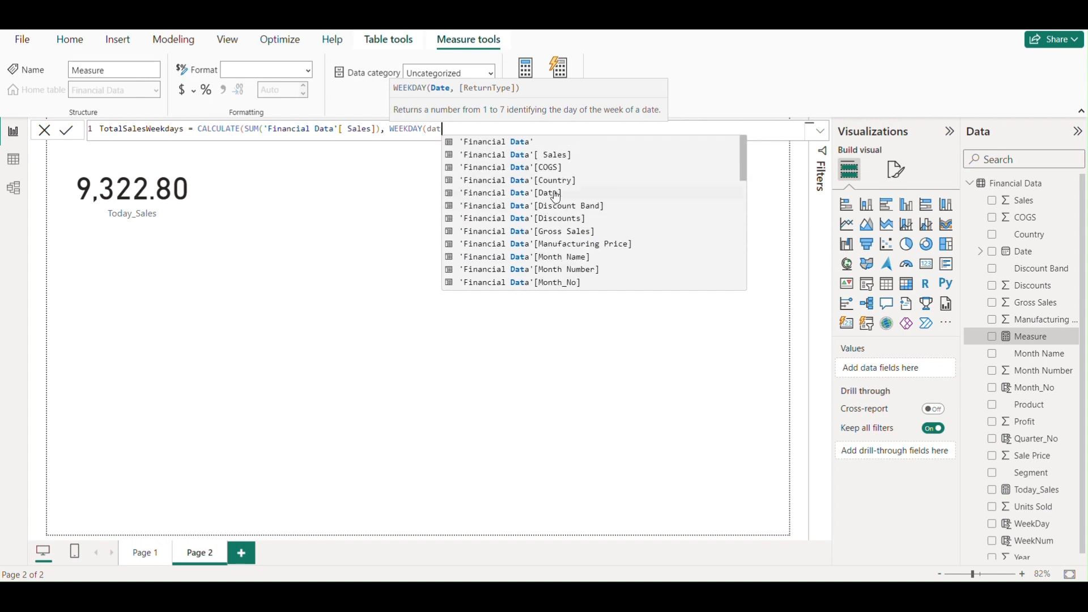
{"action": "left_click", "coordinate": [547, 193]}
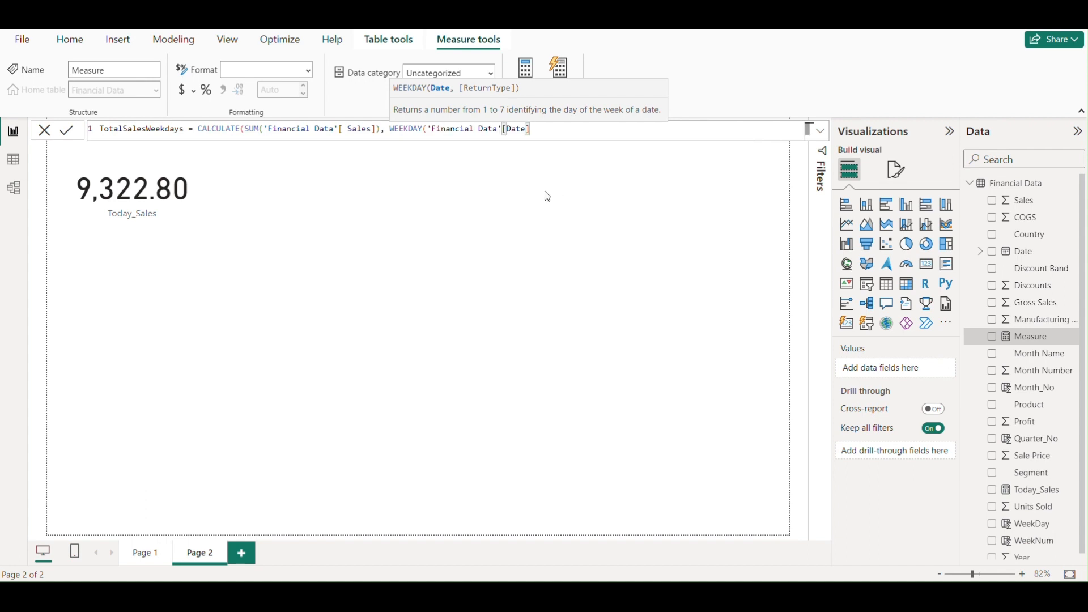
{"action": "type", "text": ")"}
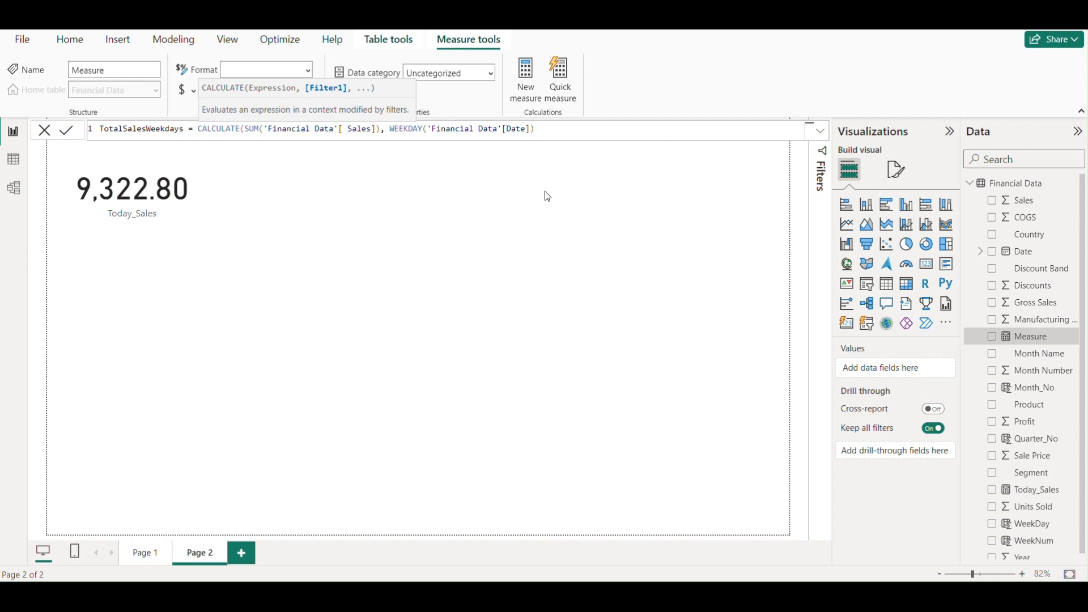
{"action": "type", "text": ">=2"}
- Complete the filter with && WEEKDAY('Financial Data'[Date])<=6, close the formula and commit the measure
{"action": "type", "text": "&& WEE"}
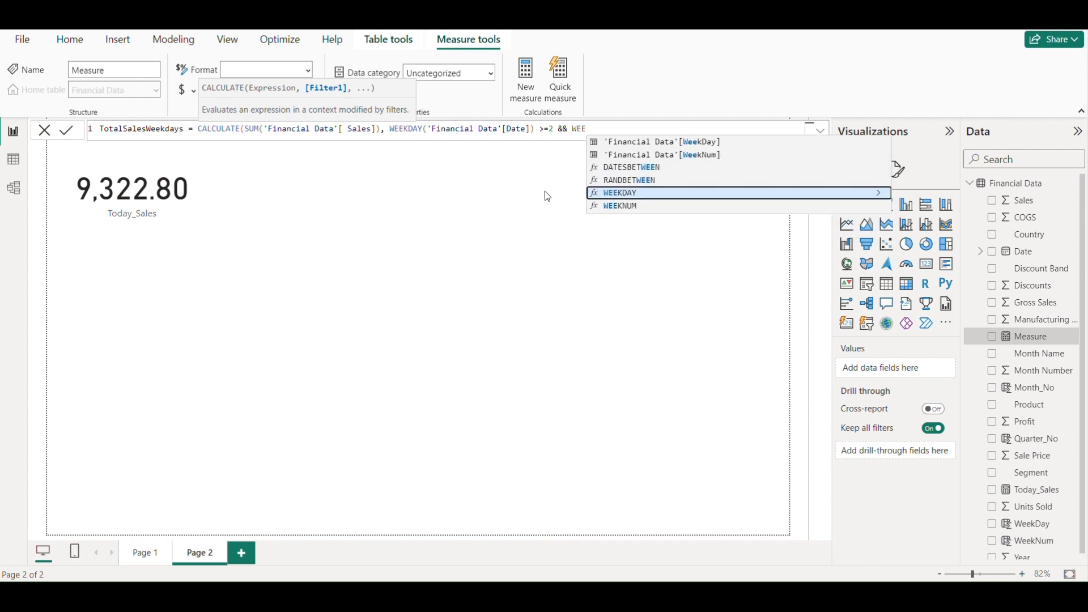
{"action": "left_click", "coordinate": [617, 194]}
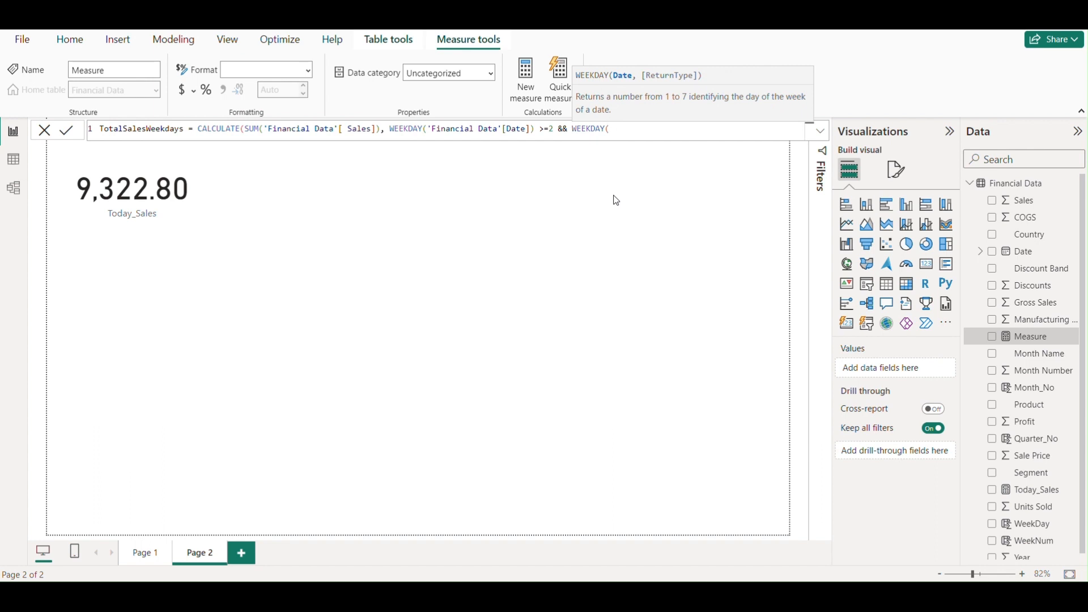
{"action": "type", "text": "dat"}
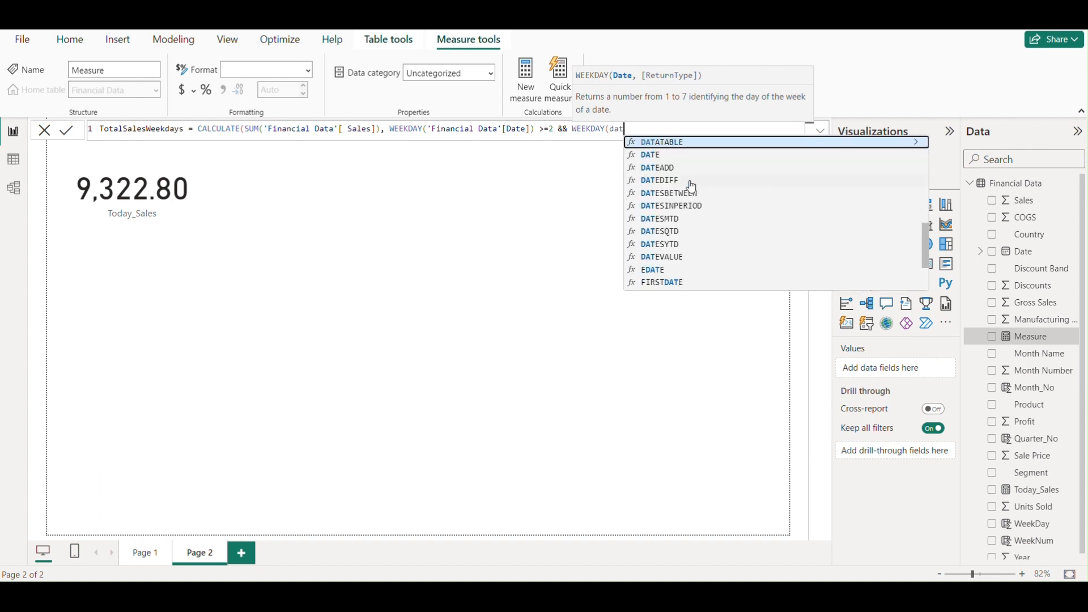
{"action": "scroll", "coordinate": [685, 185], "scroll_direction": "down", "scroll_amount": 5}
{"action": "left_click", "coordinate": [737, 199]}
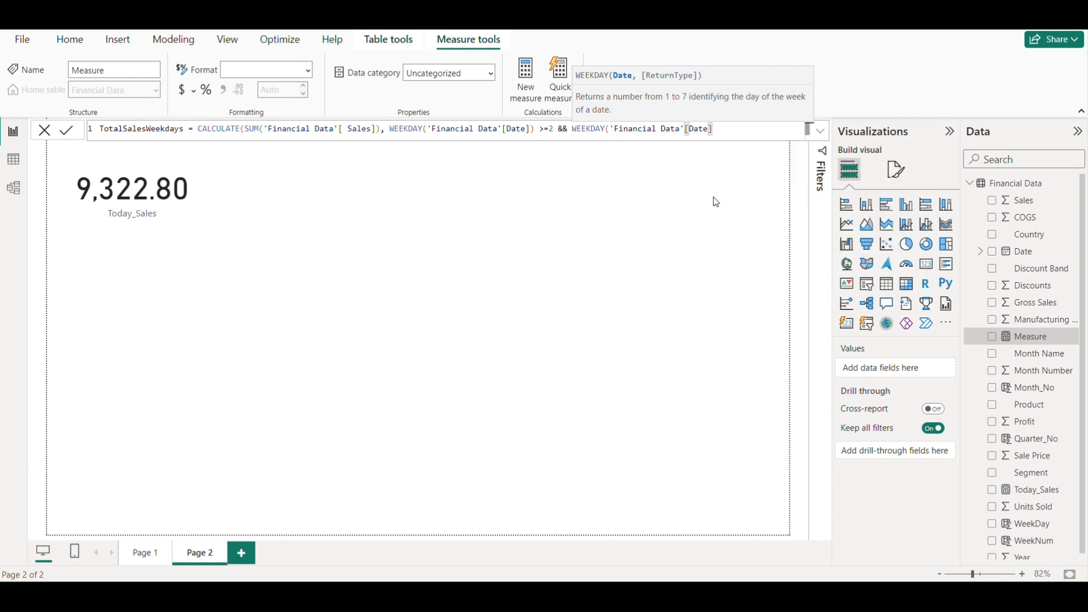
{"action": "type", "text": ")"}
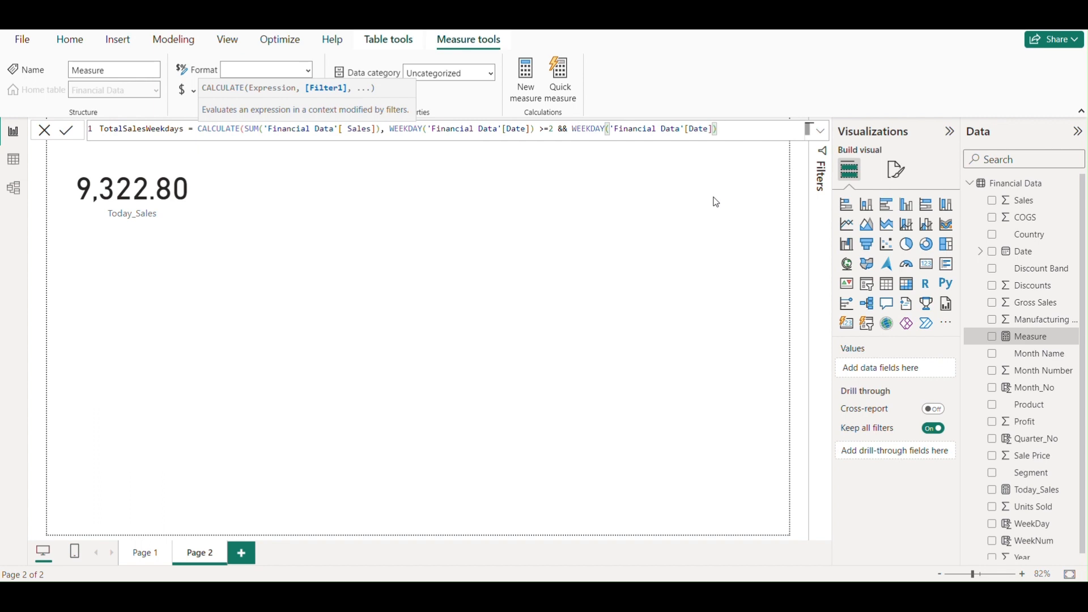
{"action": "type", "text": "<=6)"}
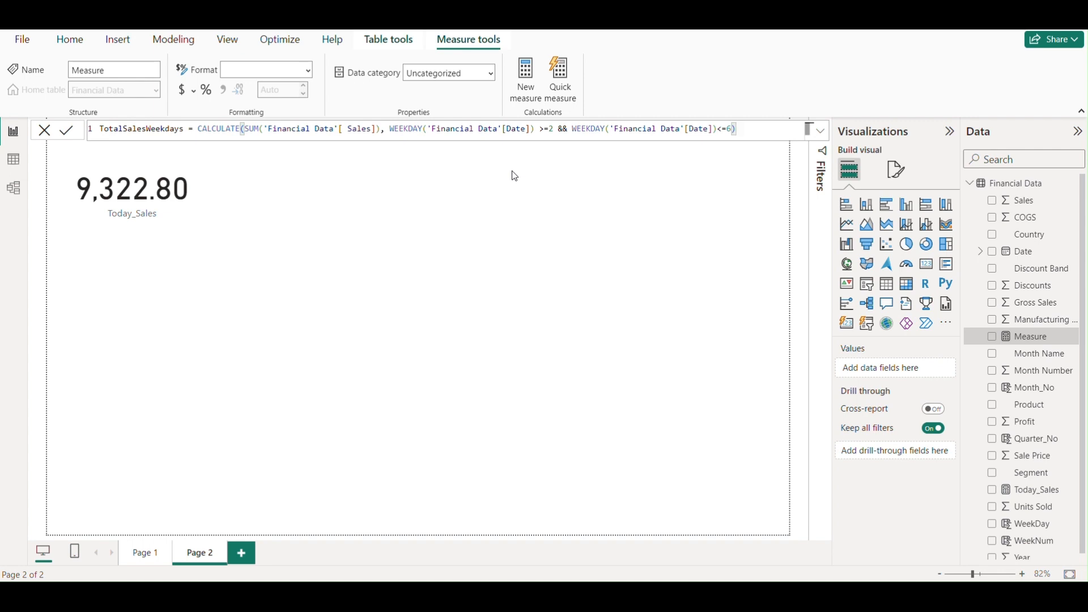
{"action": "key", "text": "Return"}
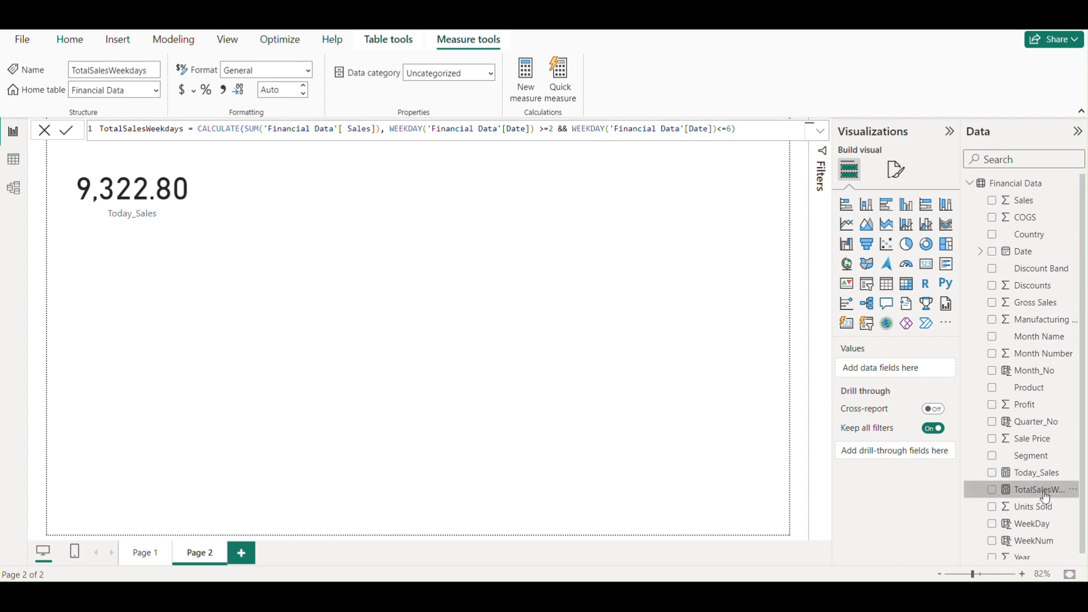
- Show TotalSalesWeekdays on Page 2 as a card visual, widened and placed beside the Today_Sales card
{"action": "left_click_drag", "start_coordinate": [1046, 497], "coordinate": [481, 243]}
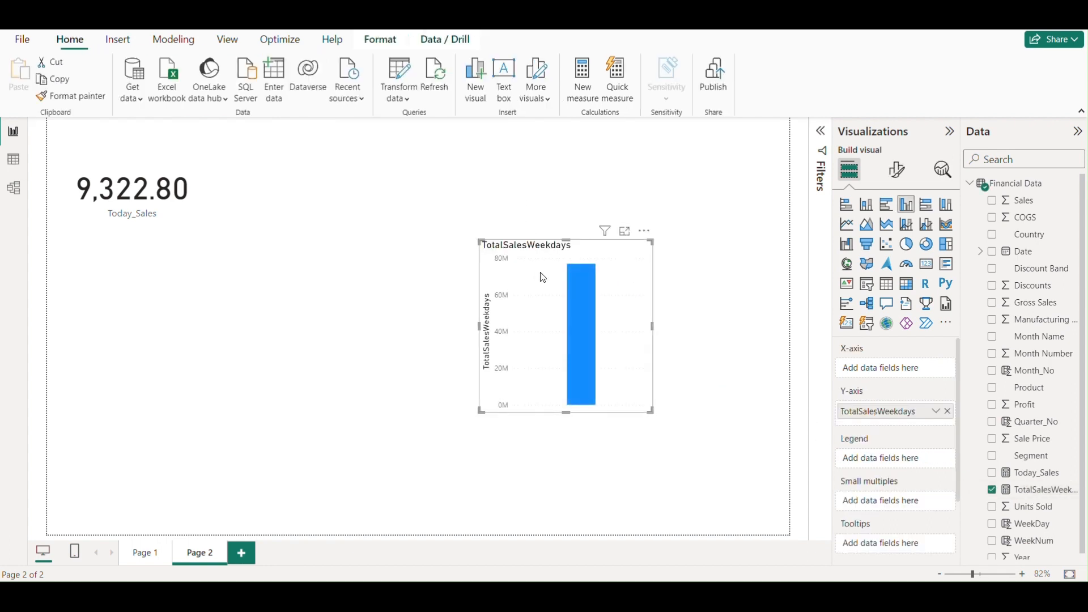
{"action": "left_click_drag", "start_coordinate": [543, 277], "coordinate": [441, 221]}
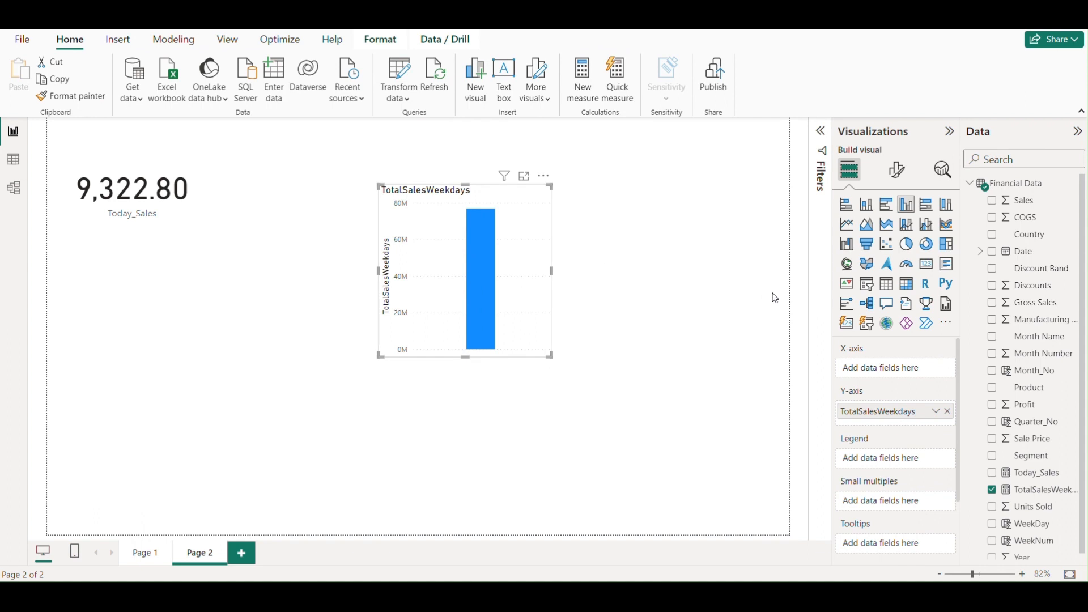
{"action": "left_click_drag", "start_coordinate": [515, 248], "coordinate": [468, 217]}
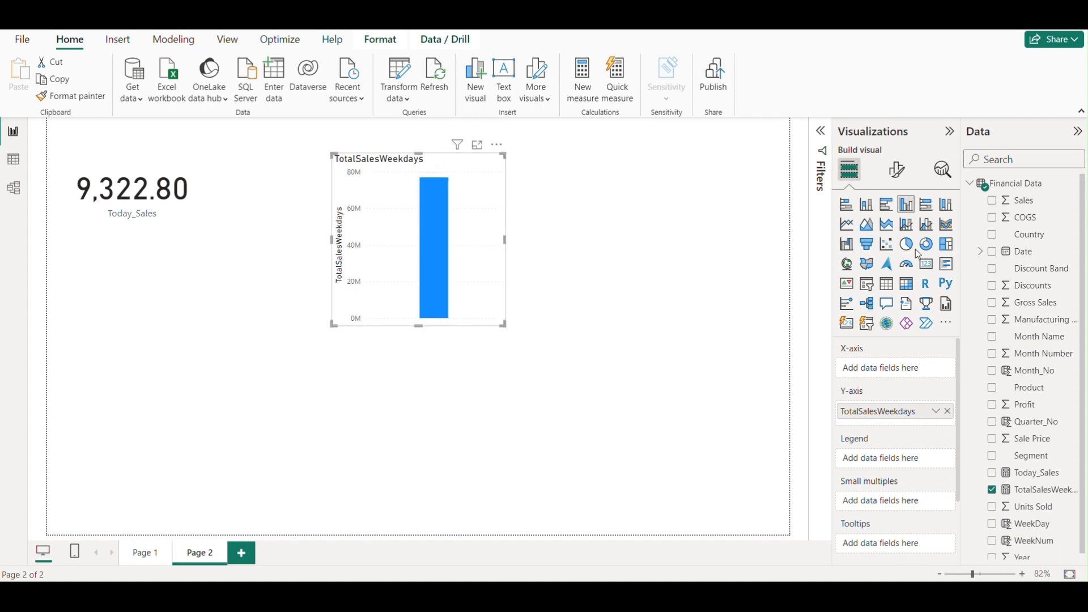
{"action": "left_click", "coordinate": [926, 263]}
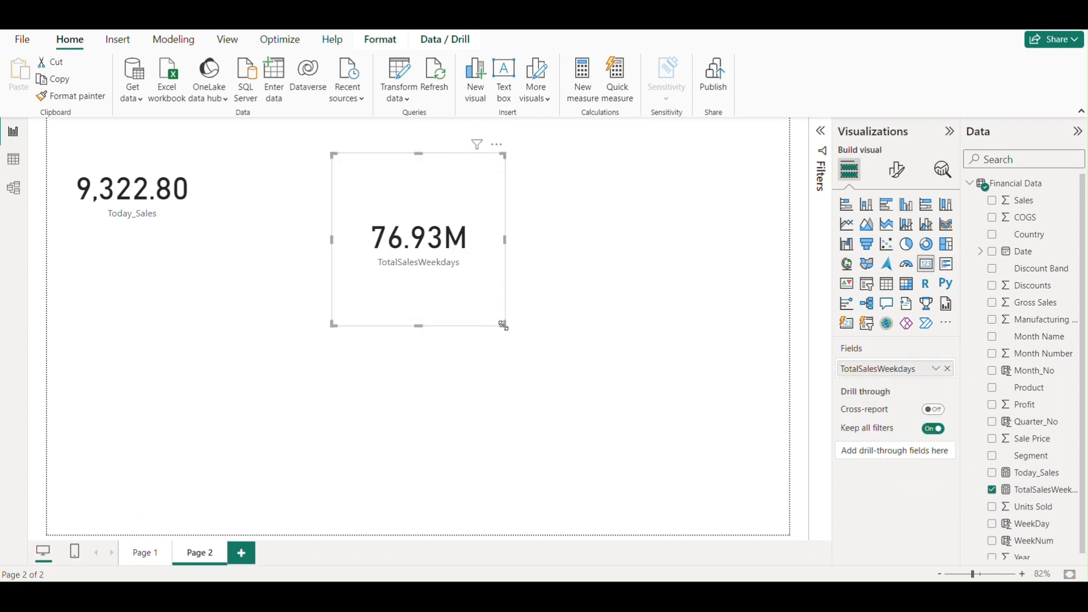
{"action": "left_click_drag", "start_coordinate": [503, 325], "coordinate": [620, 287]}
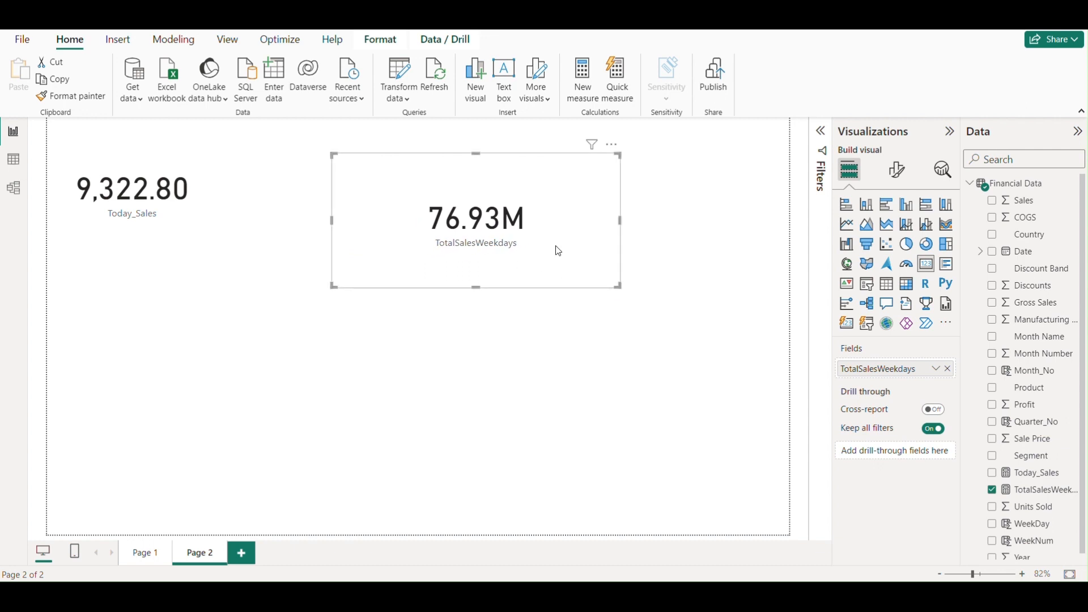
{"action": "left_click_drag", "start_coordinate": [558, 251], "coordinate": [540, 242]}
- Set the TotalSalesWeekdays card's callout value display units to Thousands, then shrink the card slightly and reposition it
{"action": "left_click", "coordinate": [900, 172]}
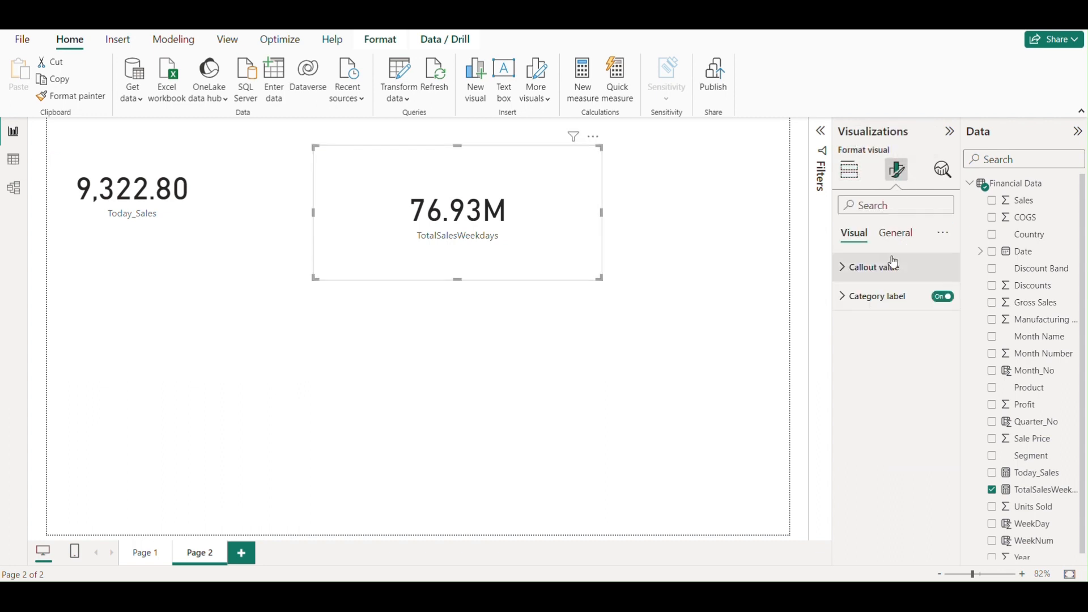
{"action": "left_click", "coordinate": [854, 269]}
{"action": "left_click", "coordinate": [892, 412]}
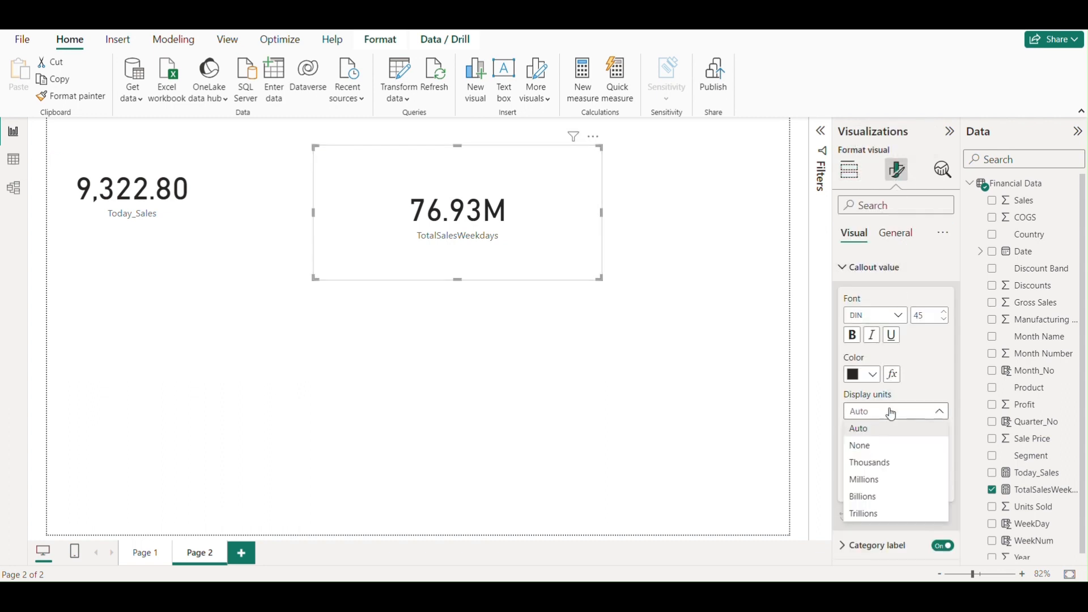
{"action": "left_click", "coordinate": [869, 463]}
{"action": "mouse_move", "coordinate": [545, 255]}
{"action": "left_mouse_down"}
{"action": "mouse_move", "coordinate": [584, 257]}
{"action": "mouse_move", "coordinate": [554, 255]}
{"action": "left_mouse_up"}
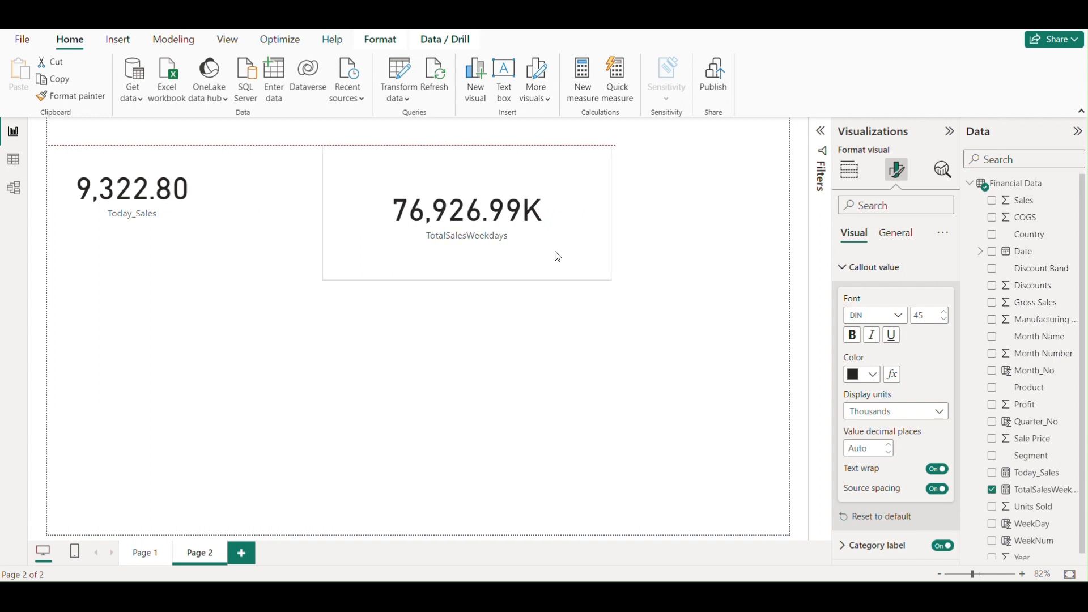
{"action": "left_click_drag", "start_coordinate": [612, 279], "coordinate": [592, 267]}
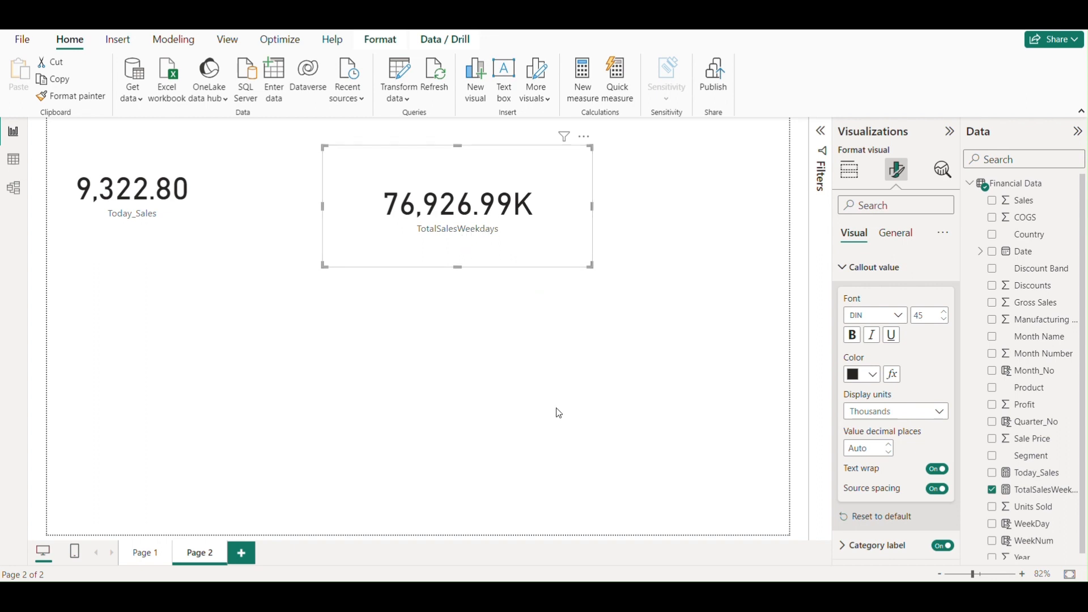
{"action": "left_click_drag", "start_coordinate": [530, 244], "coordinate": [557, 238]}
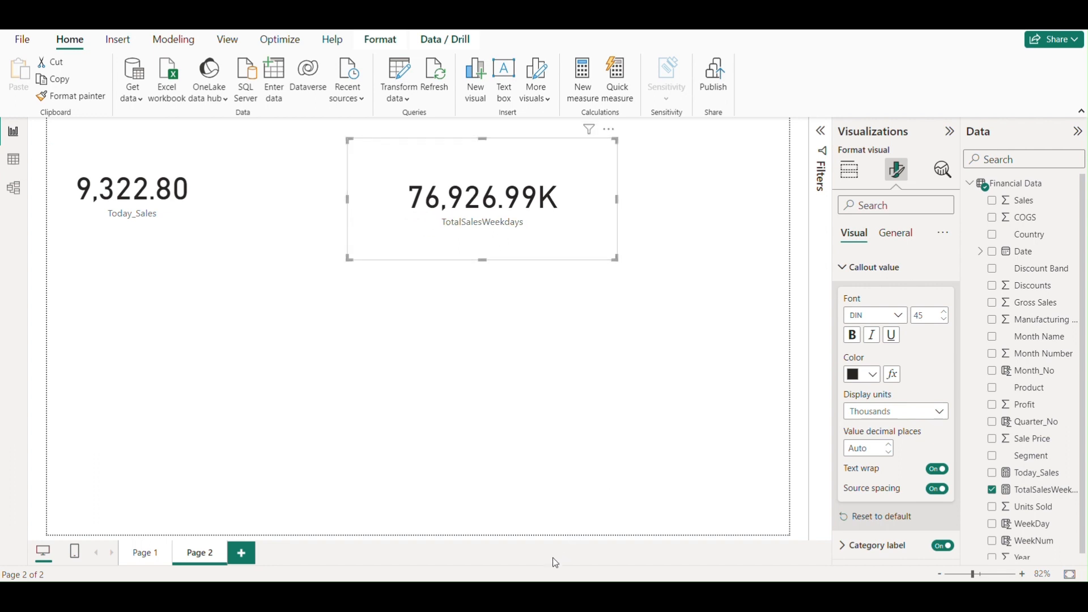
- Switch to the Finance_Data workbook in Excel and clear the table's month and year filters by turning filtering off and on again
{"action": "left_click", "coordinate": [572, 547]}
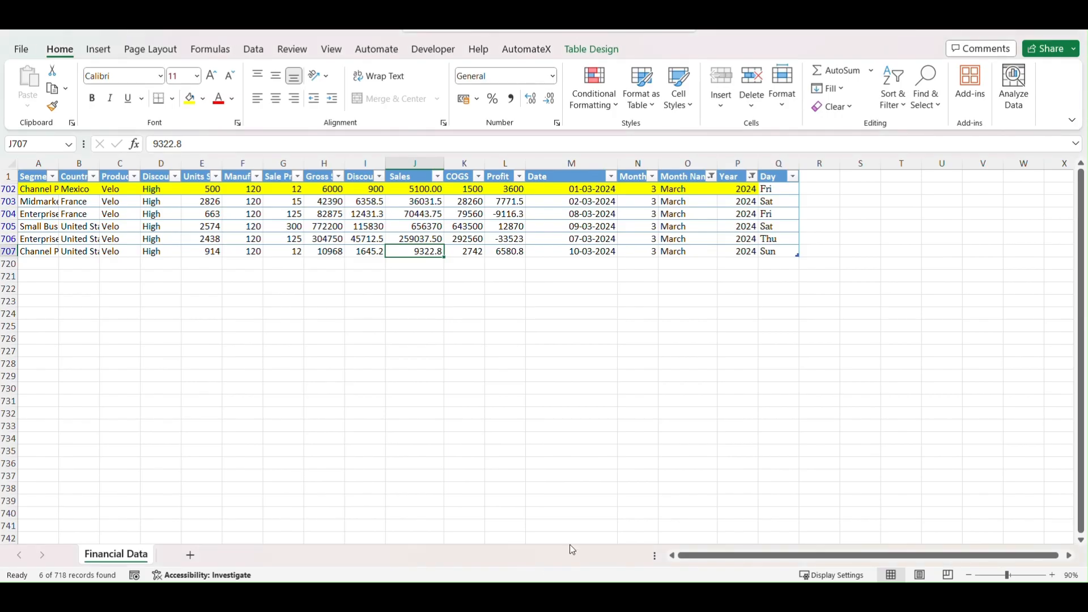
{"action": "left_click", "coordinate": [731, 177]}
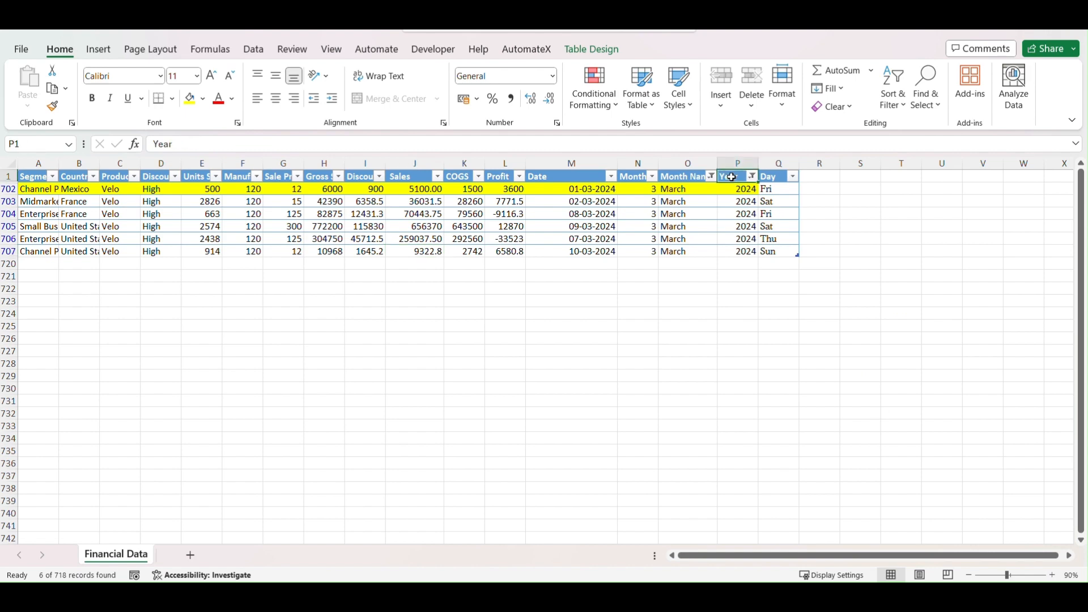
{"action": "key", "text": "ctrl+shift+l"}
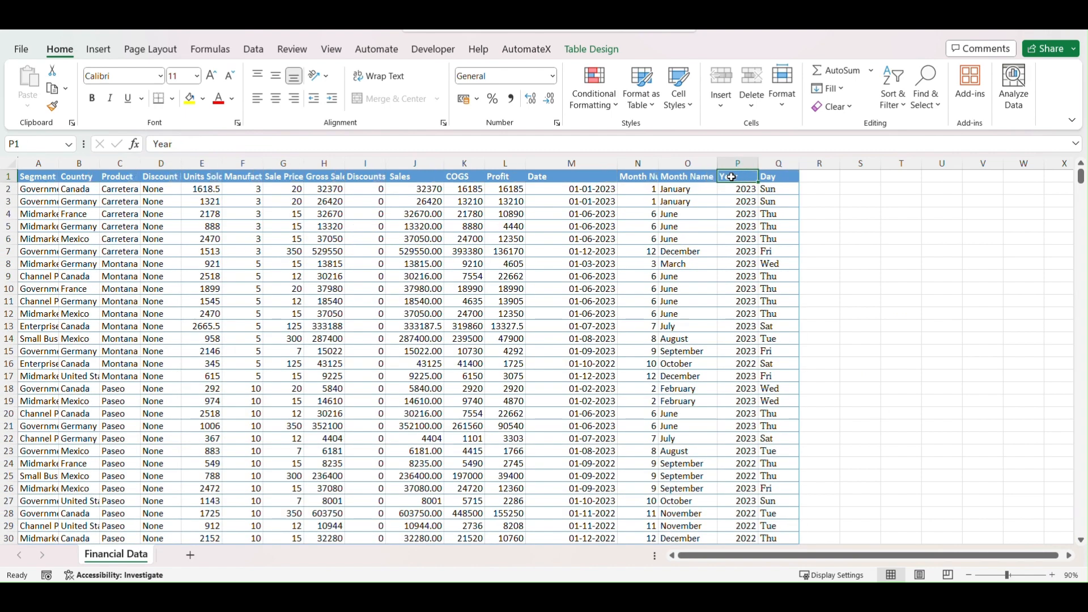
{"action": "key", "text": "ctrl+shift+l"}
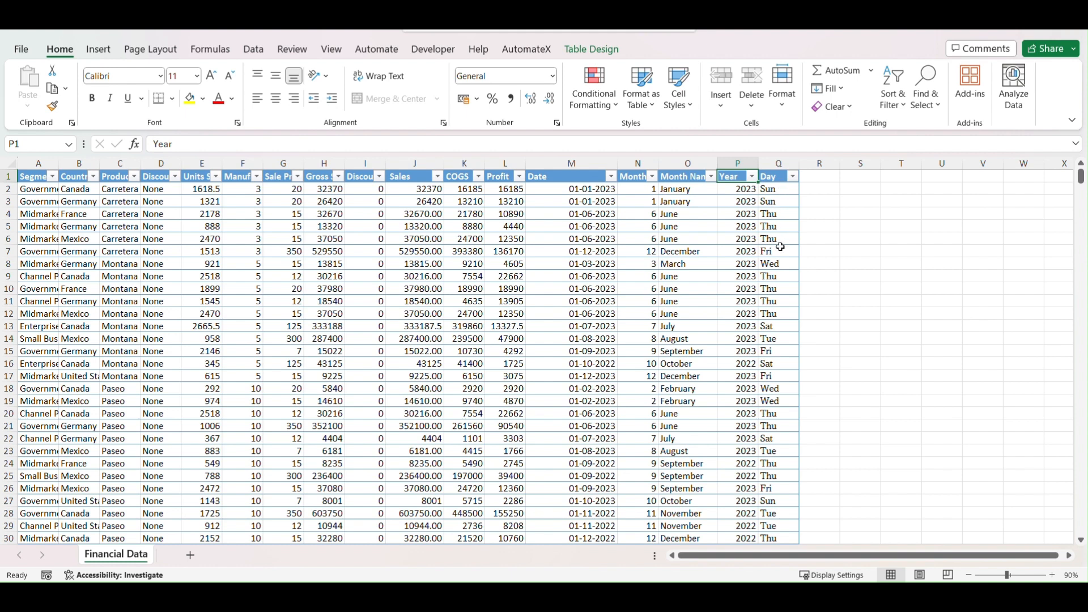
- Filter the Day column to exclude Sat and Sun, then select the whole Sales column to check its sum
{"action": "left_click", "coordinate": [793, 176]}
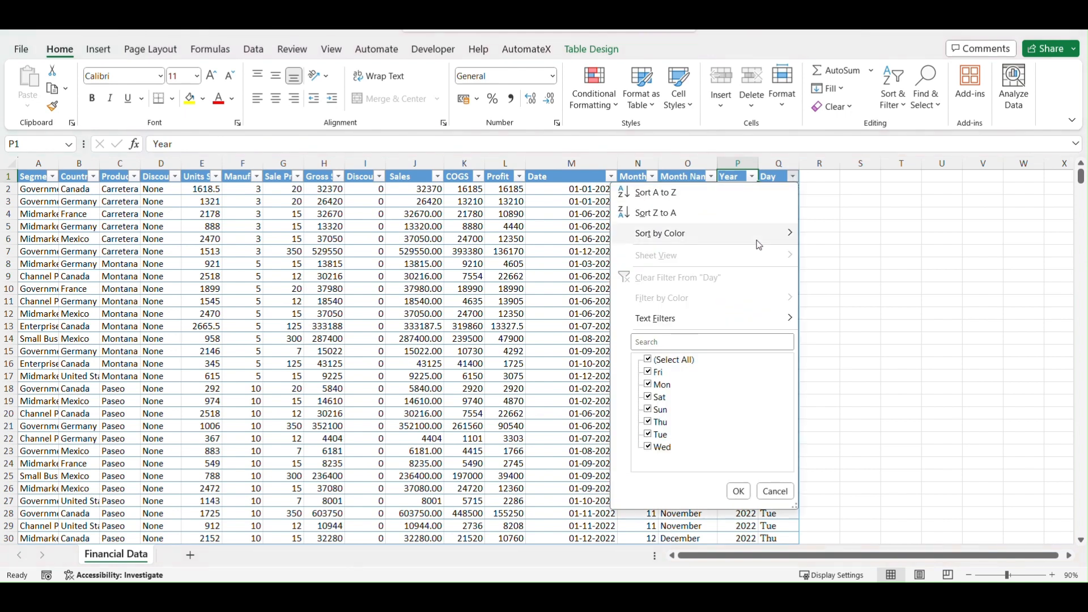
{"action": "left_click", "coordinate": [649, 360]}
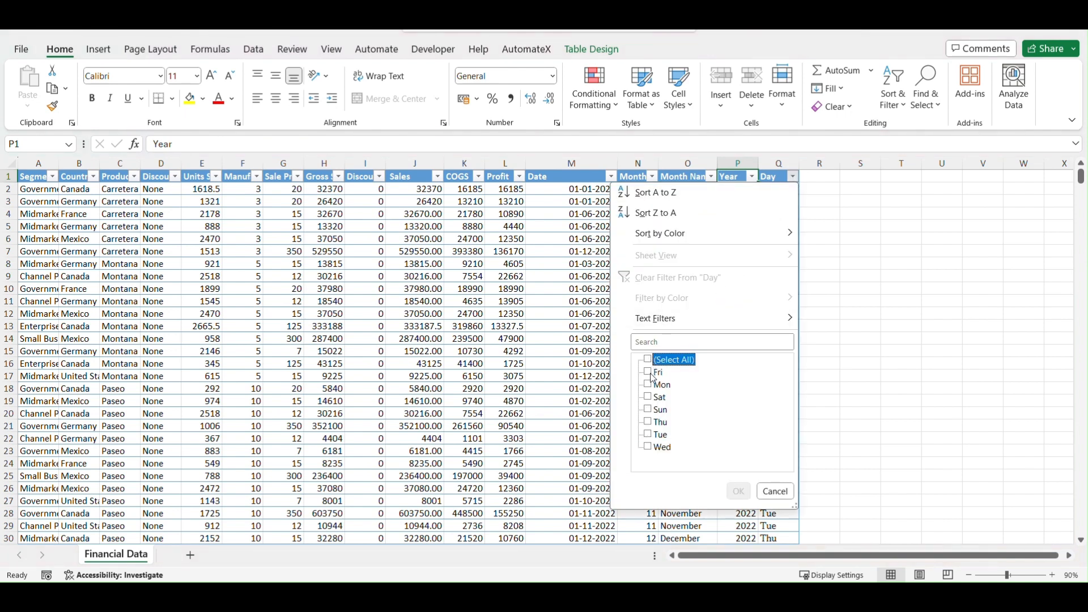
{"action": "left_click", "coordinate": [649, 359]}
{"action": "left_click", "coordinate": [649, 399]}
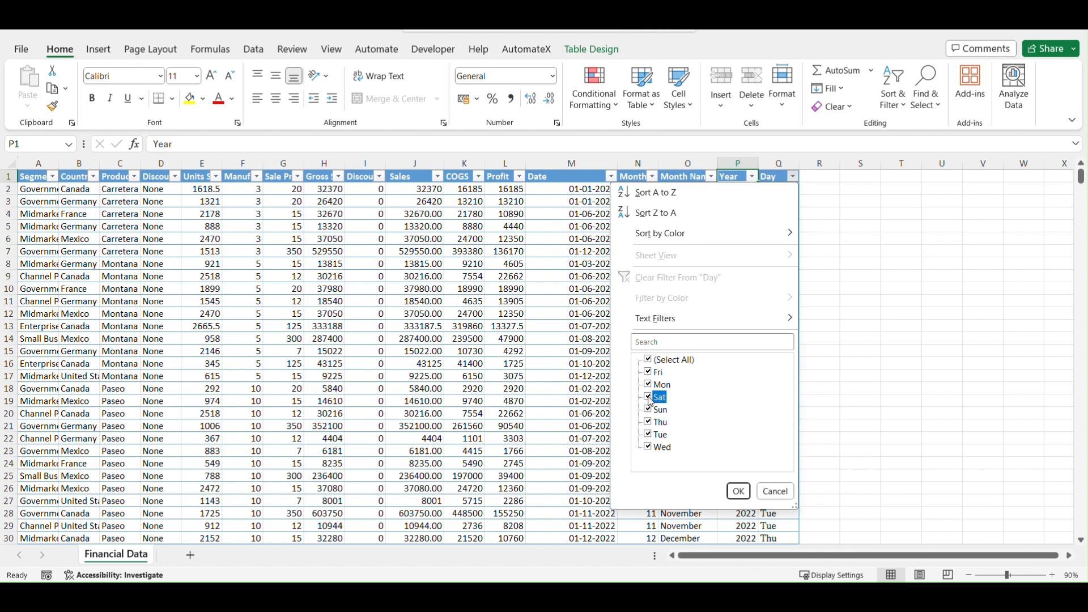
{"action": "left_click", "coordinate": [649, 410]}
{"action": "left_click", "coordinate": [738, 491]}
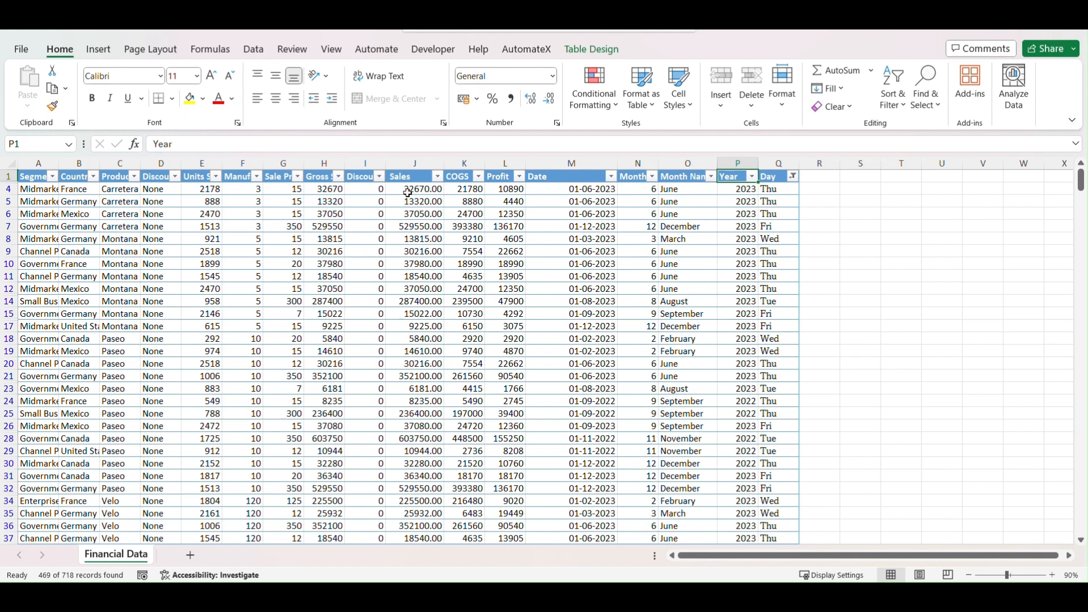
{"action": "left_click", "coordinate": [420, 163]}
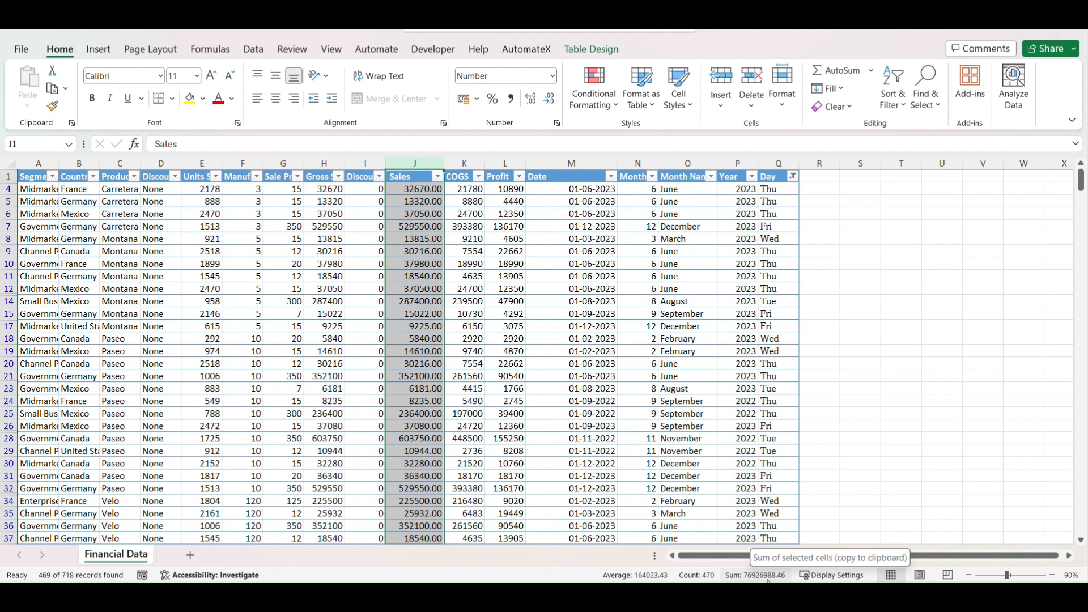
- Switch back to Power BI, nudge the TotalSalesWeekdays card and set its callout value display units to Millions
{"action": "key", "text": "alt+Tab"}
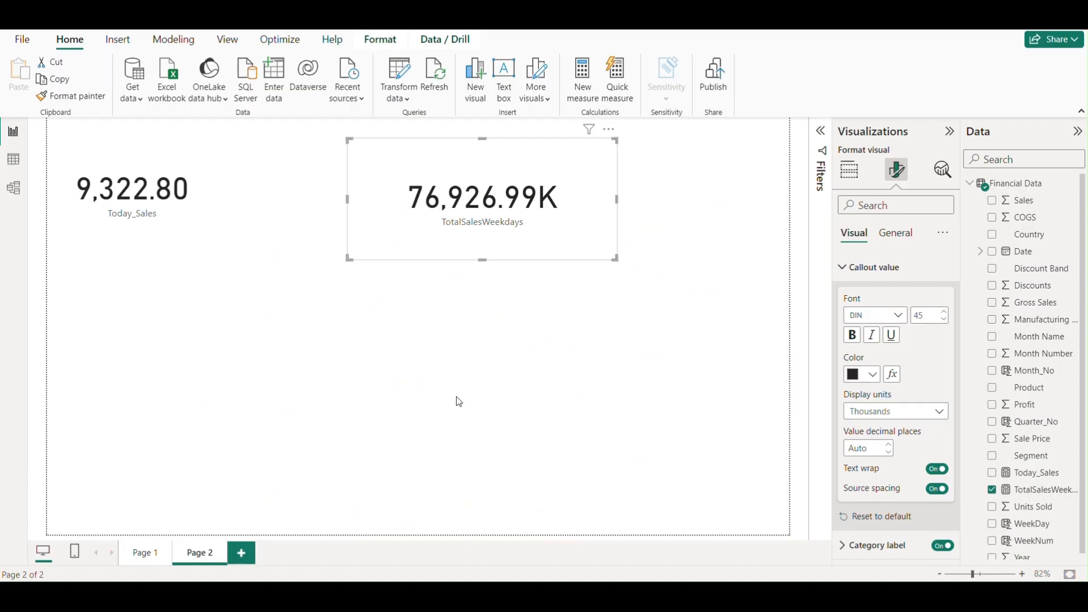
{"action": "left_click_drag", "start_coordinate": [431, 232], "coordinate": [426, 243]}
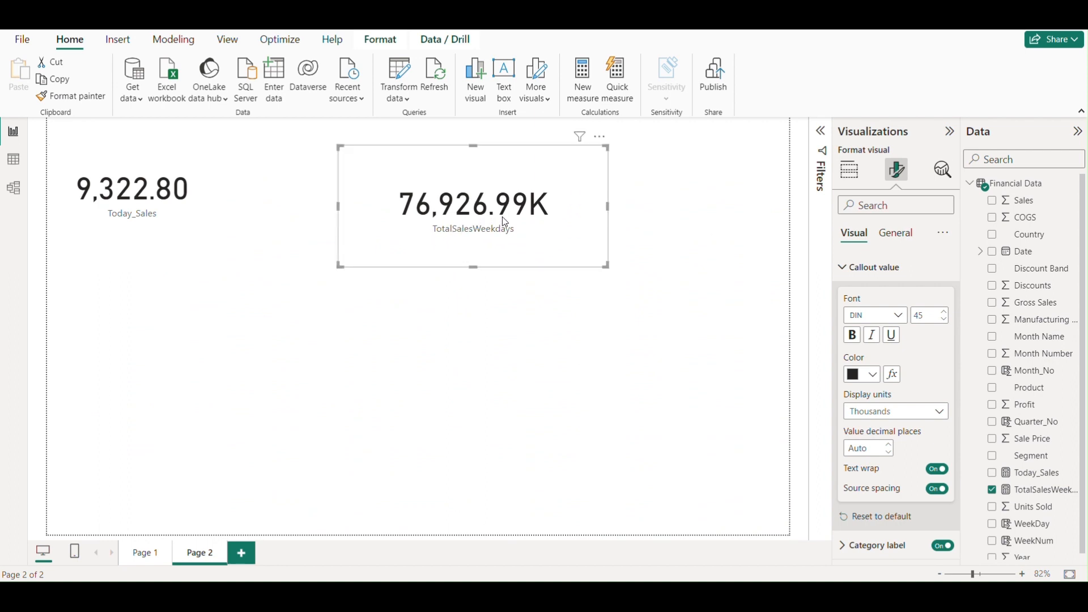
{"action": "left_click_drag", "start_coordinate": [544, 253], "coordinate": [551, 247]}
{"action": "left_click", "coordinate": [929, 413]}
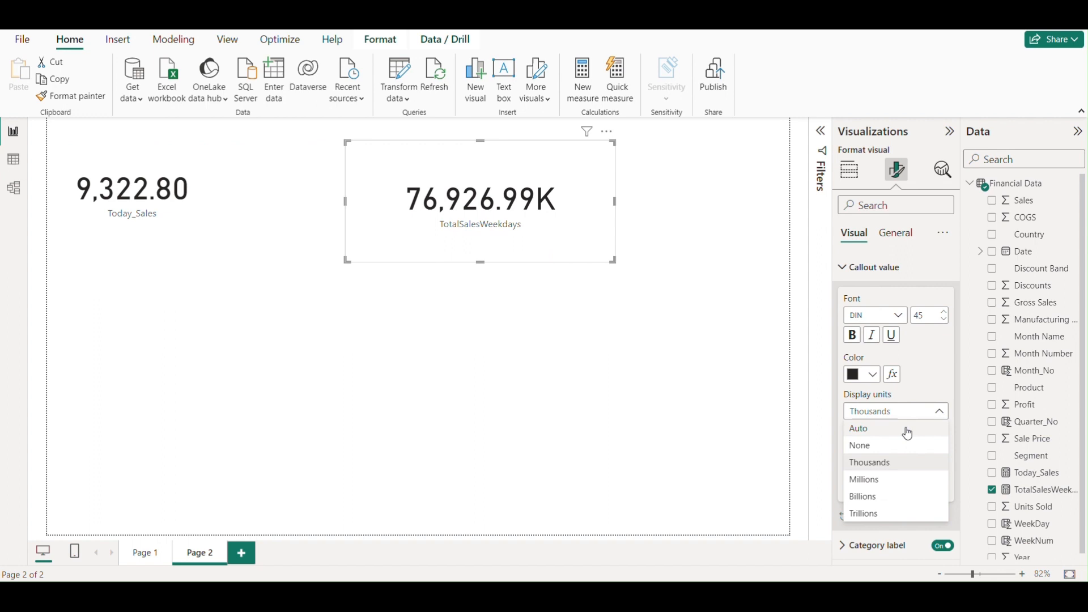
{"action": "left_click", "coordinate": [876, 480]}
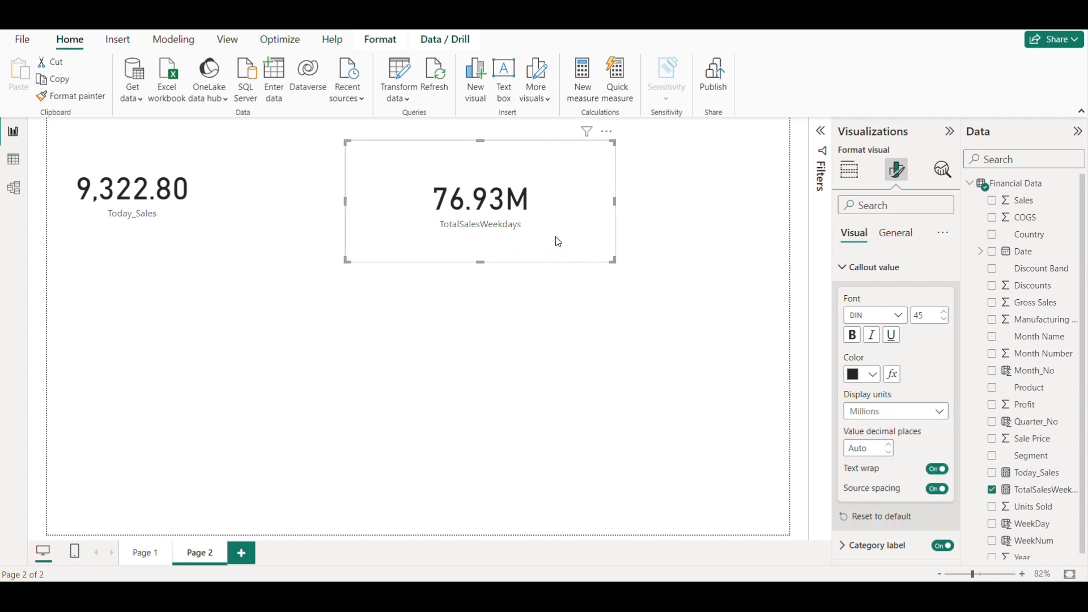
- Compare the card with the Sales sum in Excel, then make the TotalSalesWeekdays card smaller and place it nearer the Today_Sales card
{"action": "left_click", "coordinate": [572, 596]}
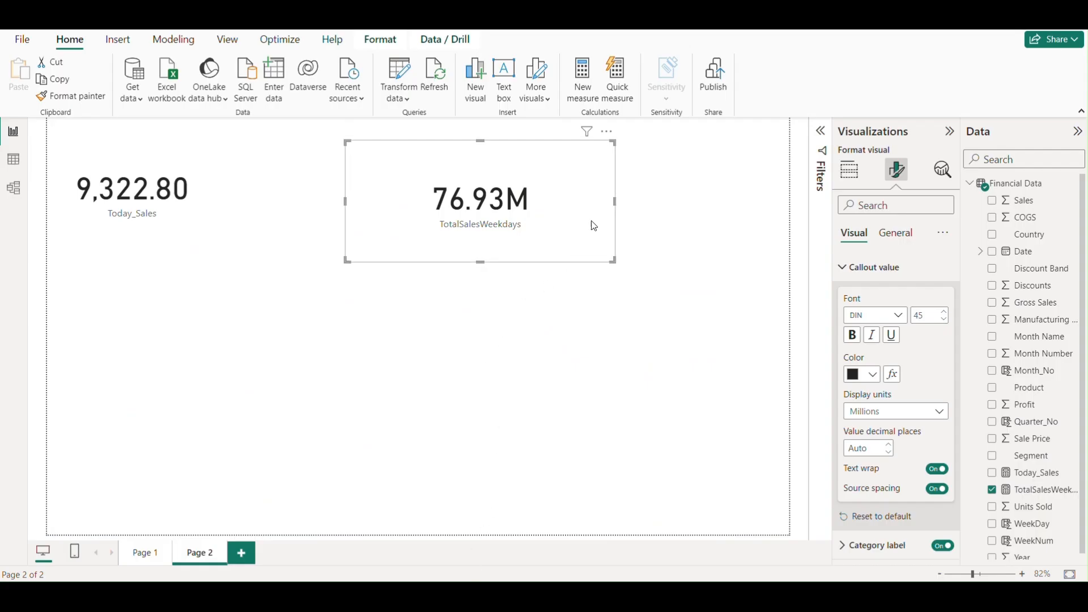
{"action": "left_click_drag", "start_coordinate": [594, 226], "coordinate": [513, 245]}
{"action": "left_click", "coordinate": [496, 301]}
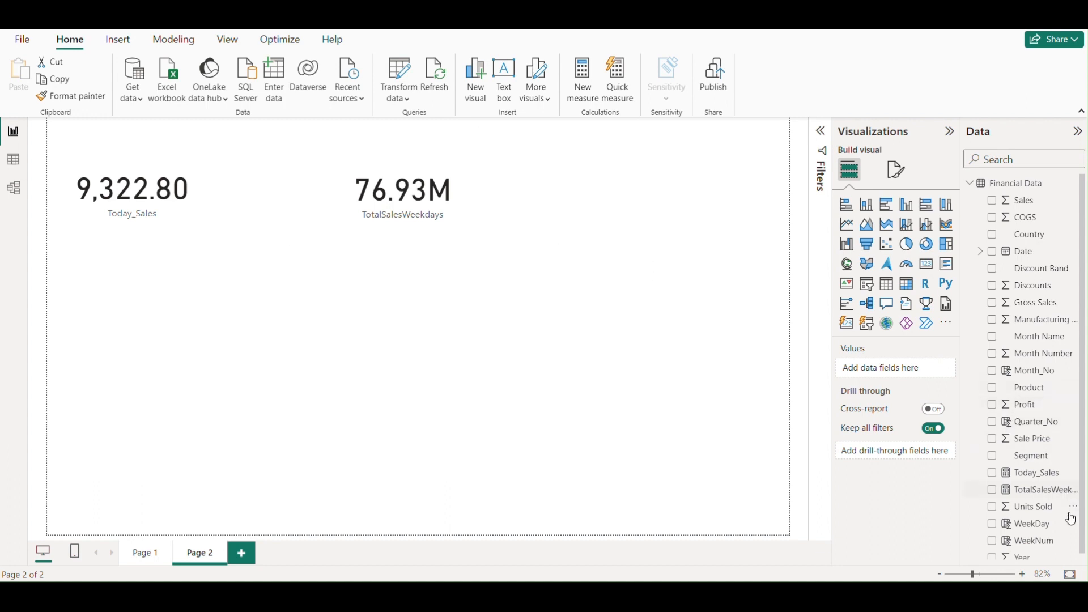
- Copy the full TotalSalesWeekdays formula and paste it into a new measure in the Financial Data table
{"action": "left_click", "coordinate": [1048, 490]}
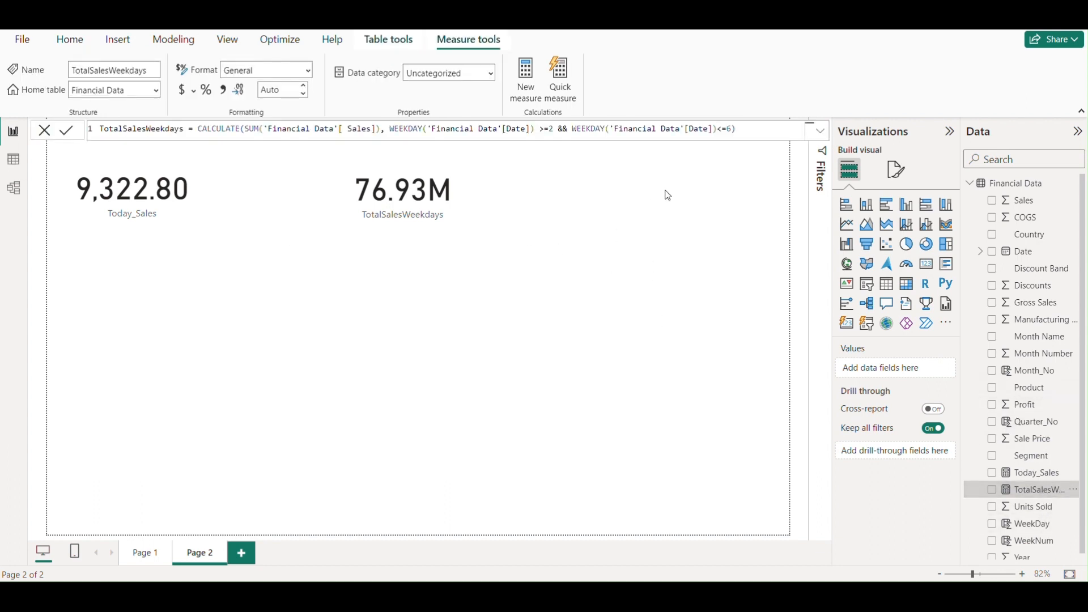
{"action": "left_click", "coordinate": [741, 129]}
{"action": "left_click_drag", "start_coordinate": [741, 129], "coordinate": [96, 129]}
{"action": "key", "text": "ctrl+c"}
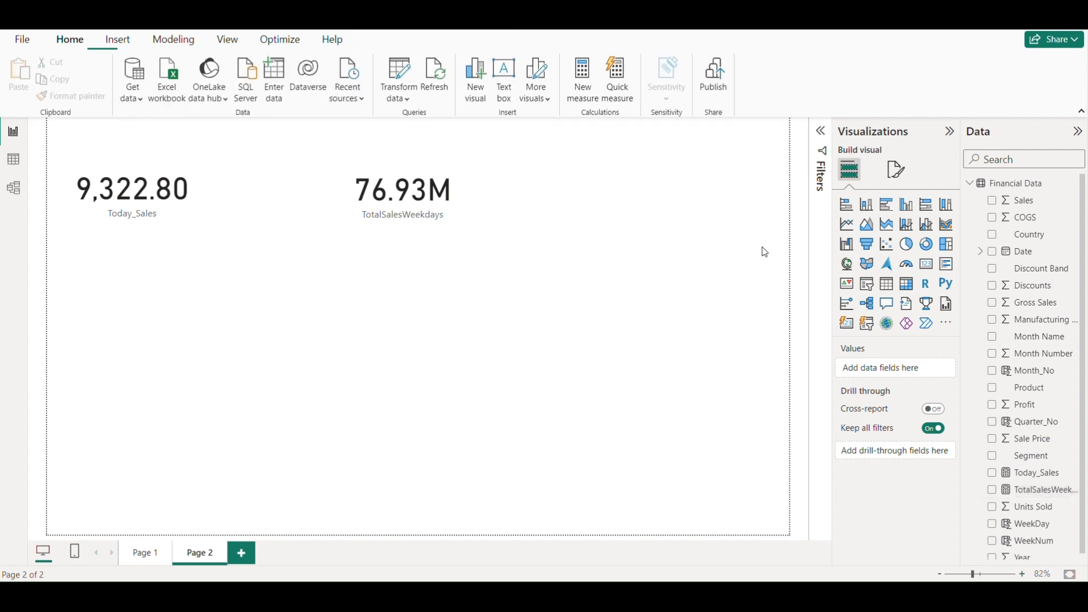
{"action": "left_click", "coordinate": [732, 261]}
{"action": "left_click", "coordinate": [1071, 183]}
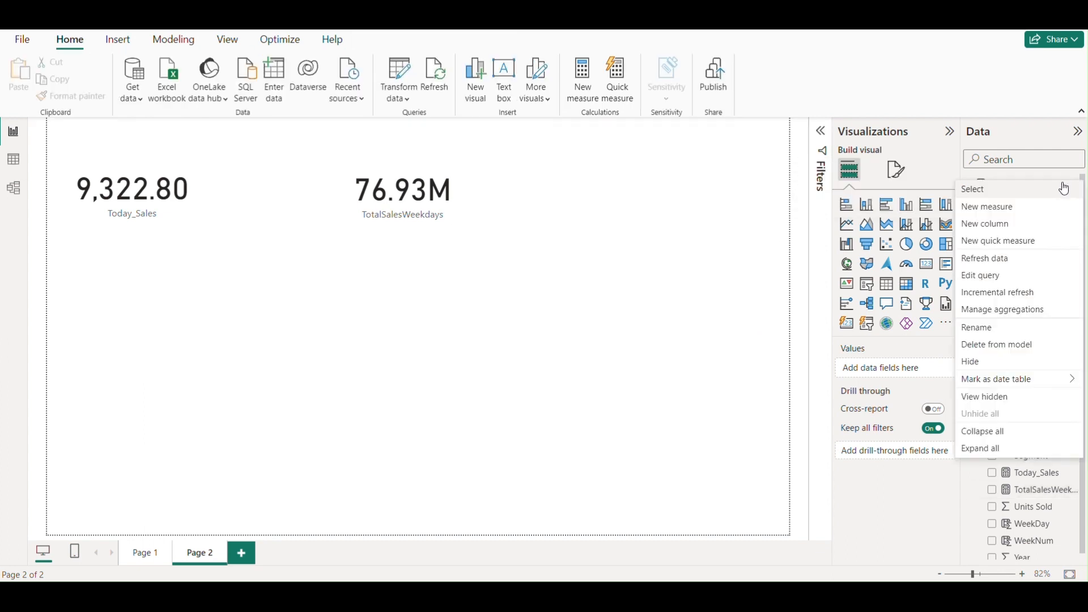
{"action": "left_click", "coordinate": [990, 207]}
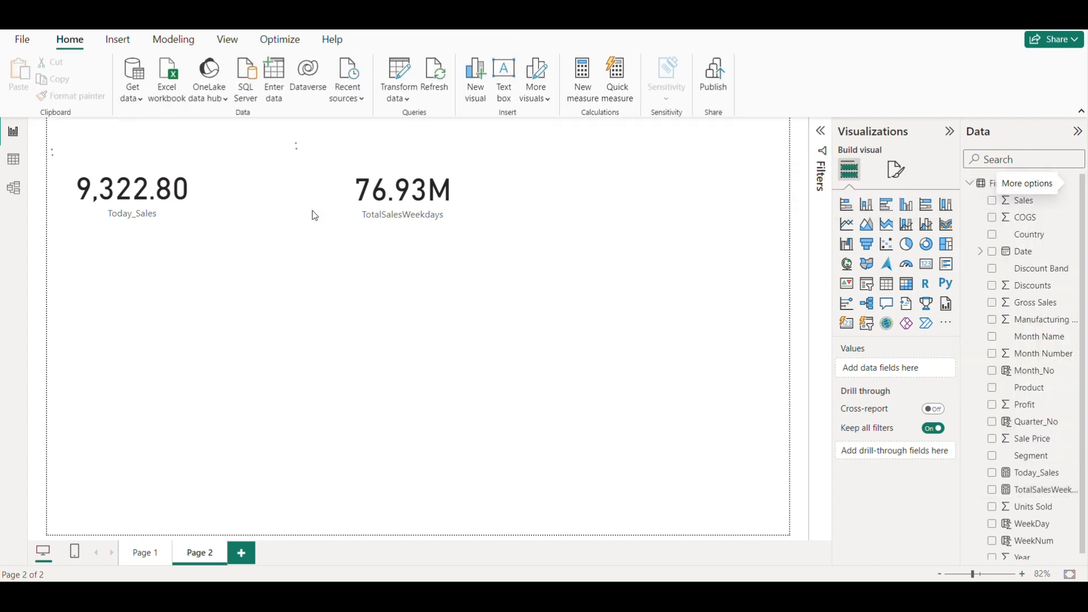
{"action": "key", "text": "ctrl+v"}
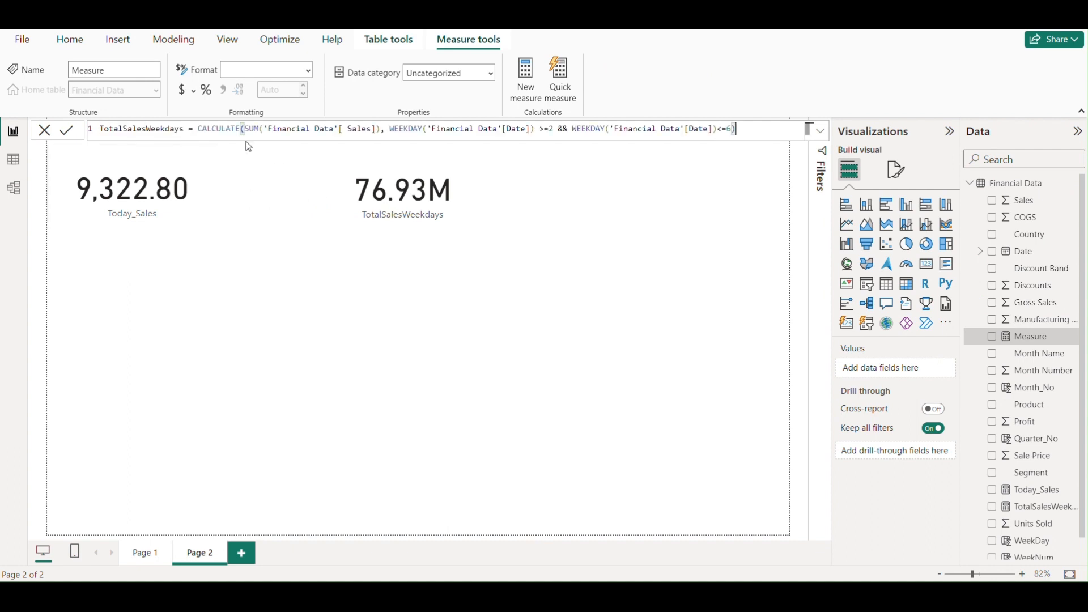
- In the pasted formula, change the first WEEKDAY condition to =1 and replace the && operator with ||
{"action": "left_click", "coordinate": [553, 129]}
{"action": "key", "text": "BackSpace"}
{"action": "key", "text": "BackSpace"}
{"action": "key", "text": "BackSpace"}
{"action": "type", "text": "=1"}
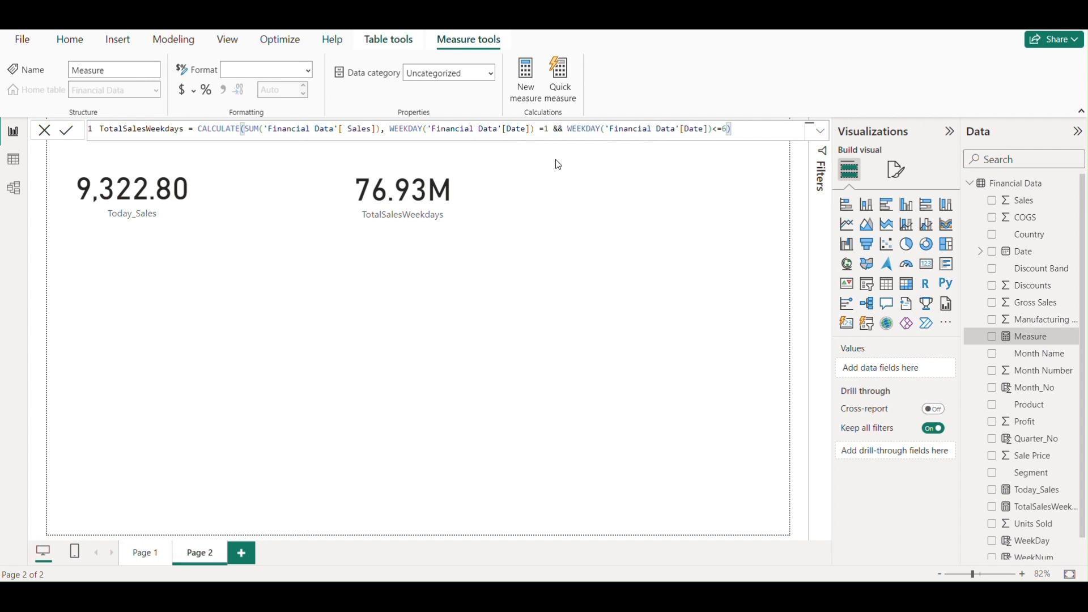
{"action": "key", "text": "Delete"}
{"action": "key", "text": "Delete"}
{"action": "key", "text": "Delete"}
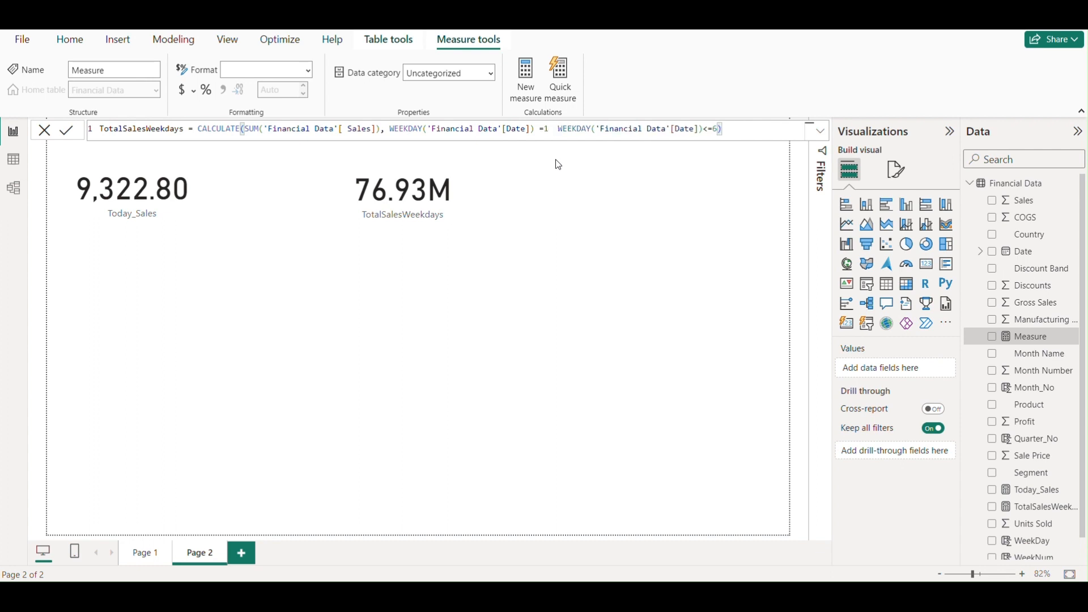
{"action": "type", "text": "||"}
- Change the second WEEKDAY condition in the new measure's formula to = 7
{"action": "key", "text": "Right"}
{"action": "key", "text": "Right"}
{"action": "key", "text": "Right"}
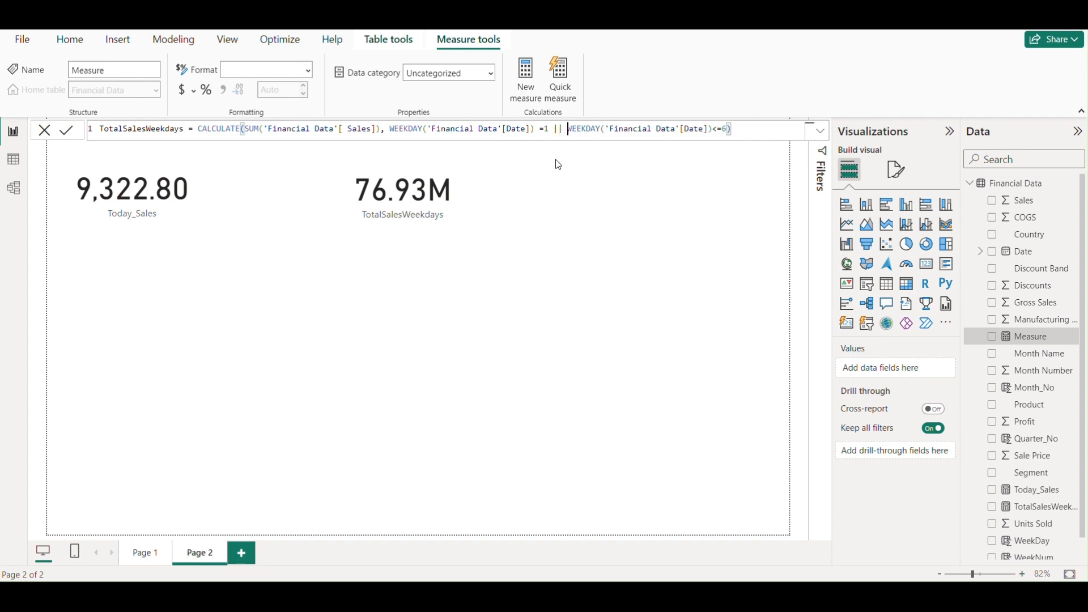
{"action": "key", "text": "Right"}
{"action": "key", "text": "Right"}
{"action": "key", "text": "Right"}
{"action": "key", "text": "Right"}
{"action": "key", "text": "Right"}
{"action": "key", "text": "Right"}
{"action": "key", "text": "Right"}
{"action": "key", "text": "Right"}
{"action": "key", "text": "Right"}
{"action": "key", "text": "Right"}
{"action": "key", "text": "Right"}
{"action": "key", "text": "Right"}
{"action": "key", "text": "Right"}
{"action": "key", "text": "Right"}
{"action": "key", "text": "Right"}
{"action": "key", "text": "Right"}
{"action": "key", "text": "Right"}
{"action": "key", "text": "Right"}
{"action": "key", "text": "Right"}
{"action": "key", "text": "Right"}
{"action": "key", "text": "BackSpace"}
{"action": "key", "text": "BackSpace"}
{"action": "type", "text": "="}
{"action": "key", "text": "Right"}
{"action": "key", "text": "BackSpace"}
{"action": "type", "text": "7"}
{"action": "left_click", "coordinate": [719, 132]}
{"action": "key", "text": "BackSpace"}
{"action": "left_click", "coordinate": [746, 126]}
- Rename the measure in its formula as TotalSalesWeekends and commit it
{"action": "left_click", "coordinate": [195, 129]}
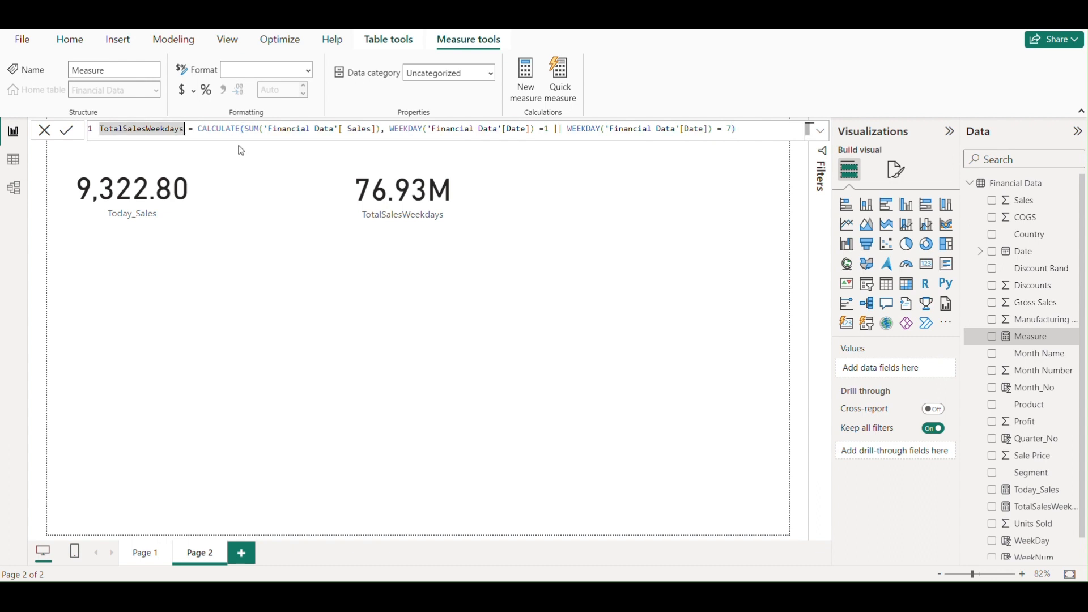
{"action": "key", "text": "BackSpace"}
{"action": "key", "text": "BackSpace"}
{"action": "key", "text": "BackSpace"}
{"action": "key", "text": "BackSpace"}
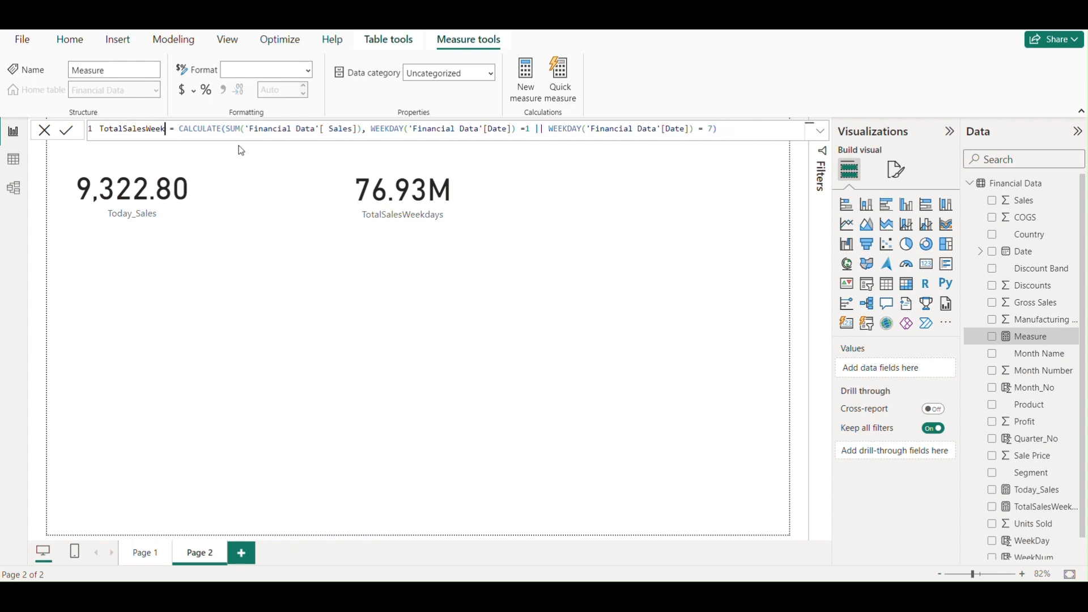
{"action": "type", "text": "ends"}
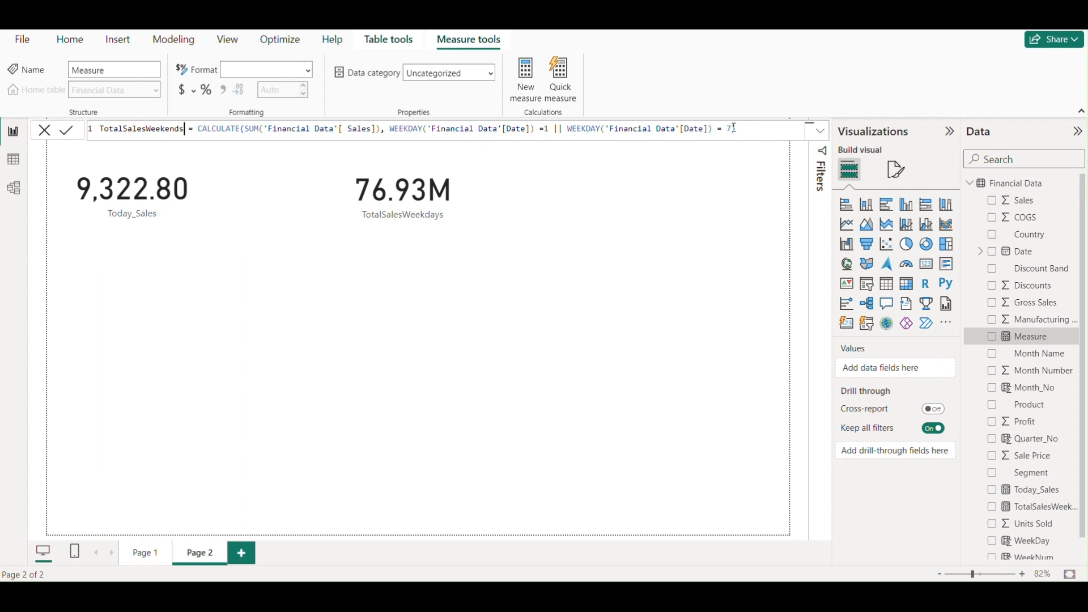
{"action": "left_click", "coordinate": [760, 129]}
{"action": "key", "text": "Return"}
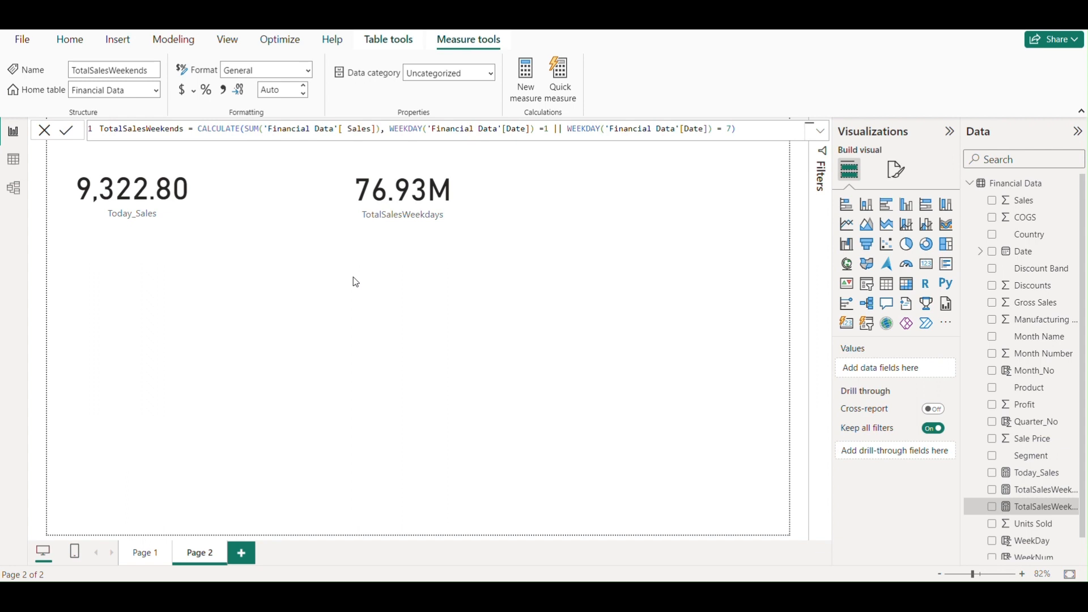
- Show TotalSalesWeekends on Page 2 as a card visual, widened and flattened, beside the TotalSalesWeekdays card moved closer to Today_Sales
{"action": "left_click_drag", "start_coordinate": [1044, 511], "coordinate": [535, 326]}
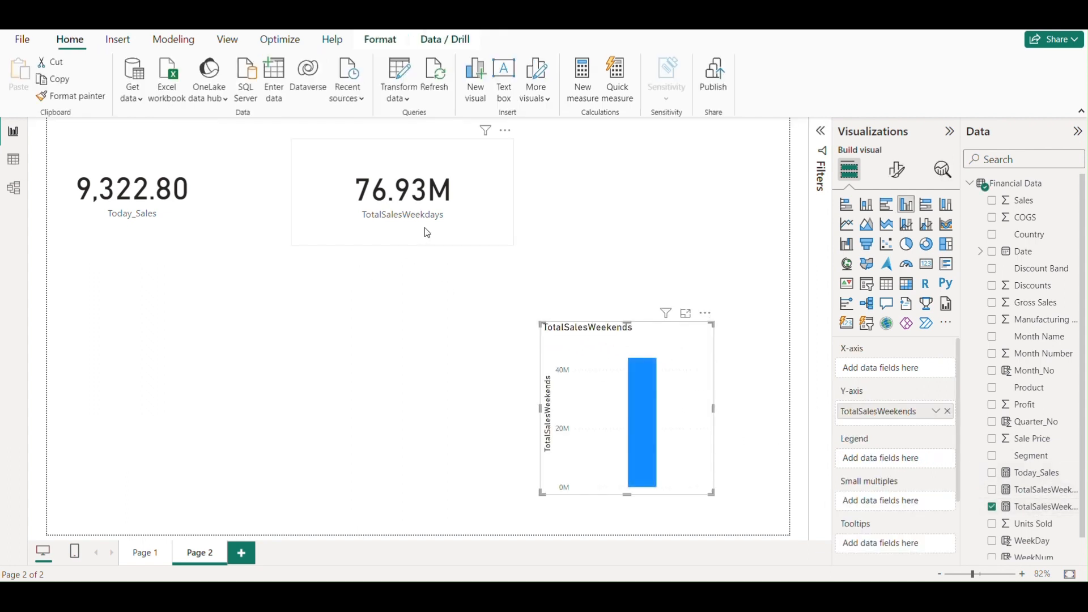
{"action": "left_click", "coordinate": [389, 231]}
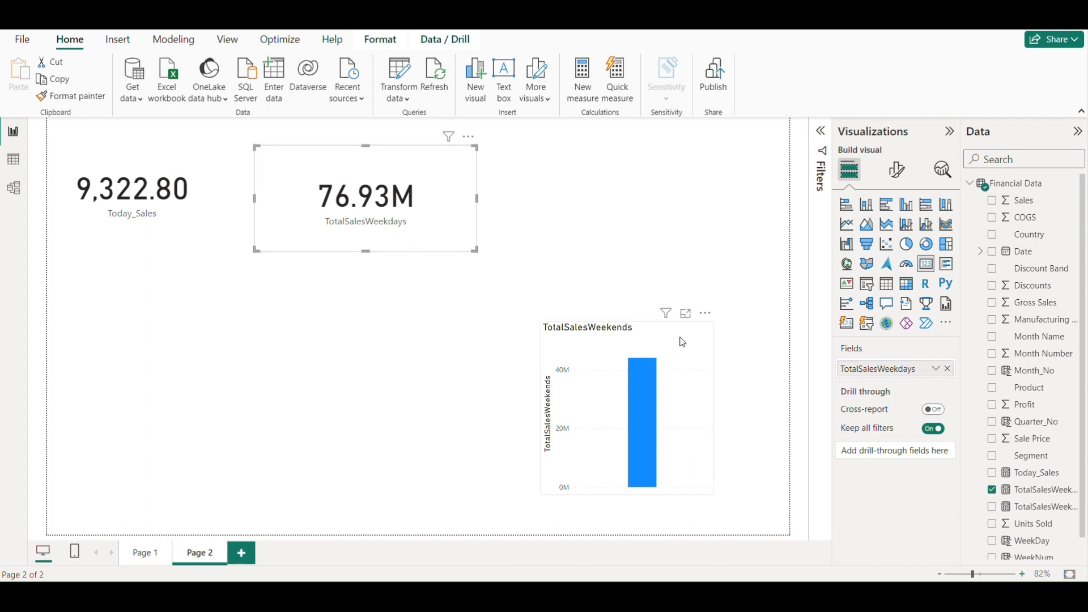
{"action": "left_click_drag", "start_coordinate": [683, 342], "coordinate": [688, 173]}
{"action": "left_click", "coordinate": [927, 264]}
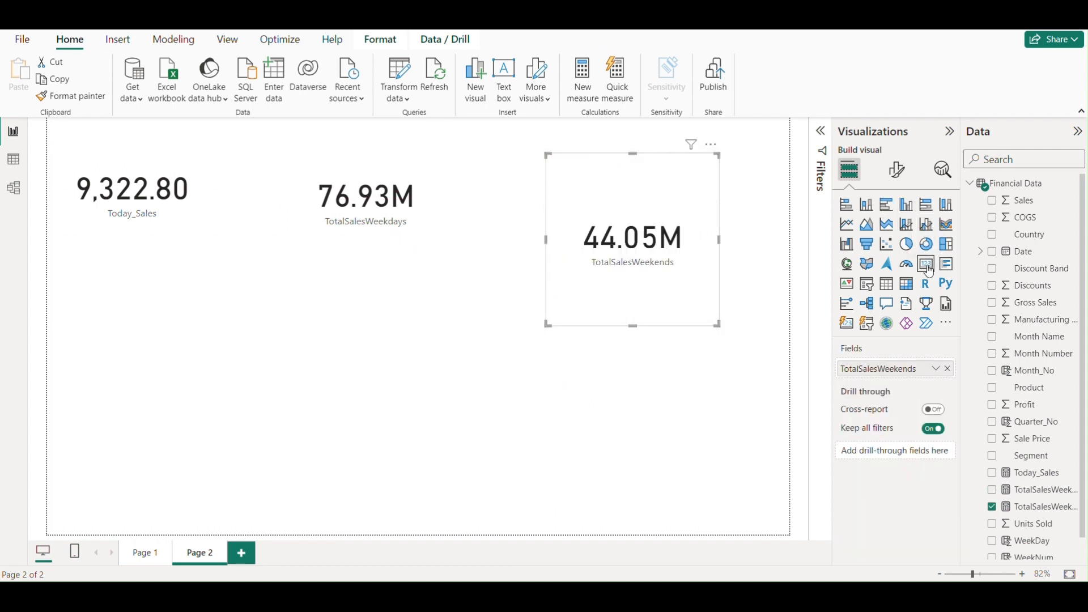
{"action": "left_click_drag", "start_coordinate": [666, 287], "coordinate": [637, 275]}
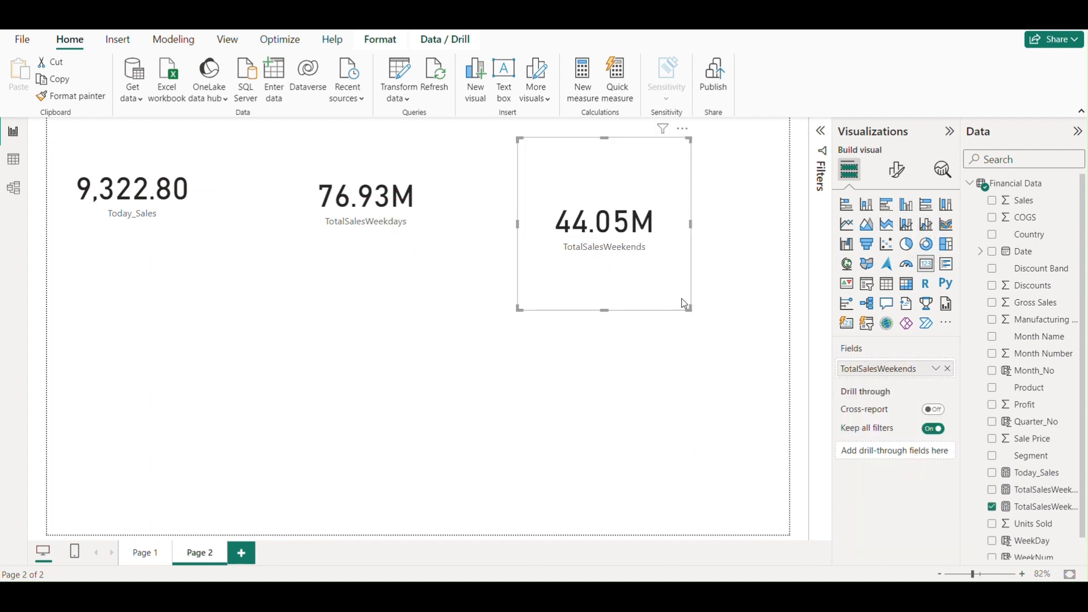
{"action": "left_click_drag", "start_coordinate": [689, 308], "coordinate": [763, 252]}
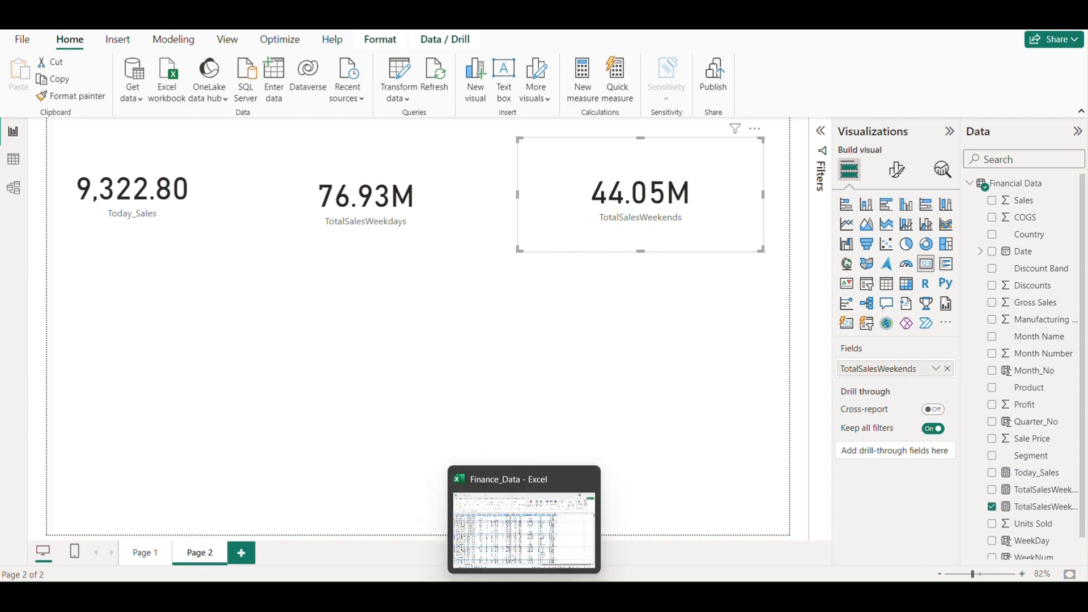
- Switch to the Finance_Data workbook in Excel and filter the Day column to only Sat and Sun to check weekend sales
{"action": "left_click", "coordinate": [524, 596]}
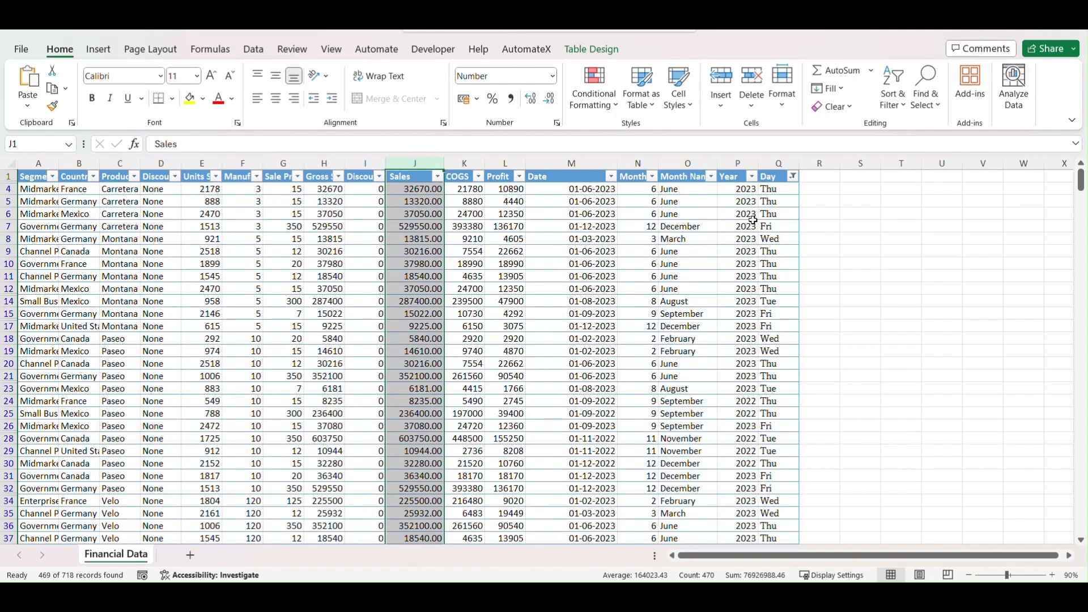
{"action": "left_click", "coordinate": [793, 177]}
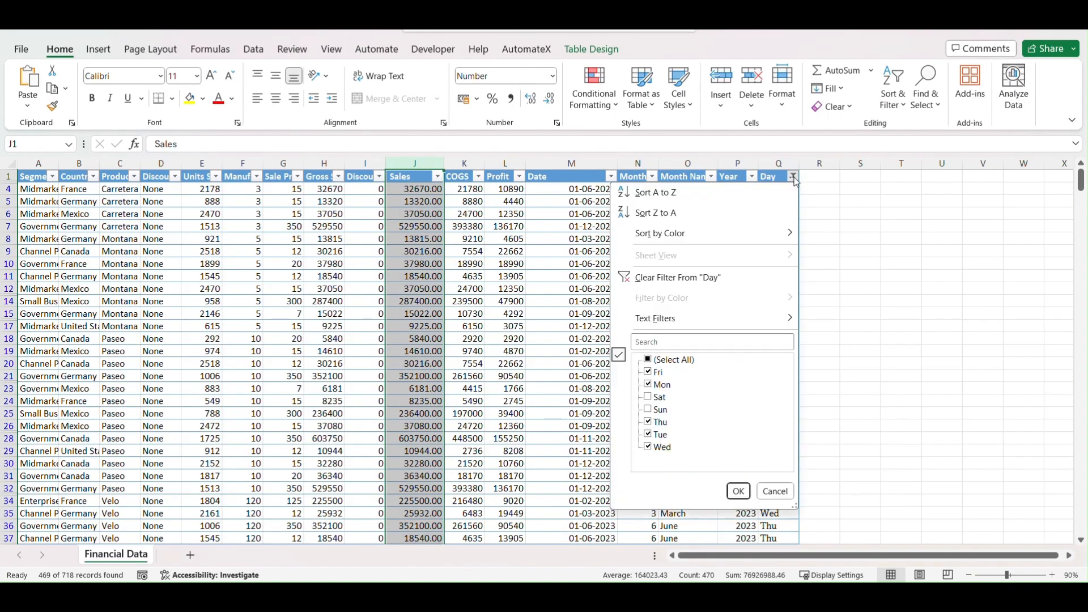
{"action": "left_click", "coordinate": [651, 360]}
{"action": "left_click", "coordinate": [650, 362]}
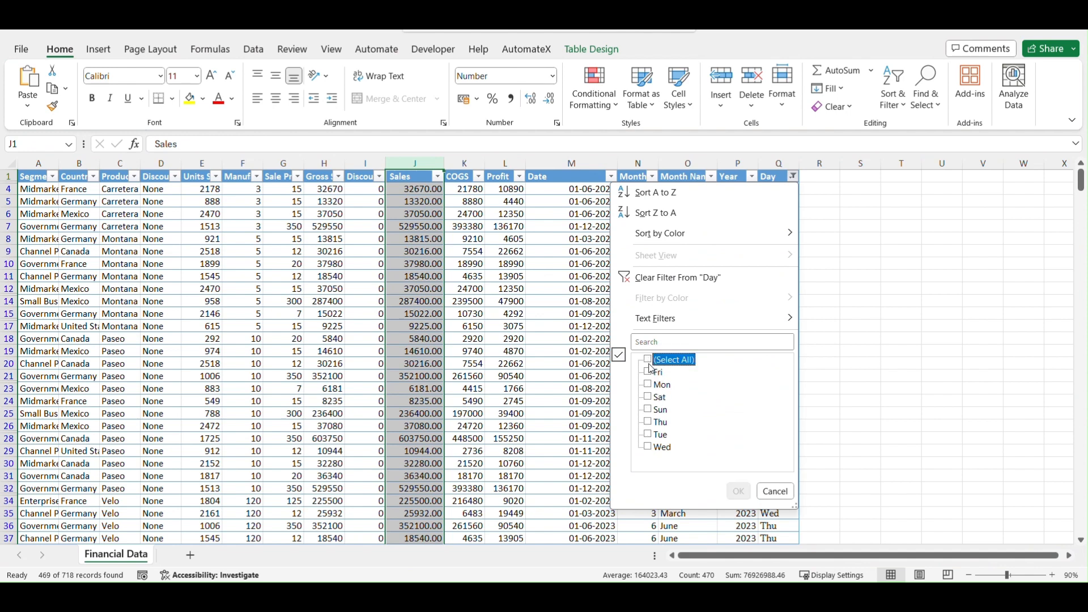
{"action": "left_click", "coordinate": [649, 398]}
{"action": "left_click", "coordinate": [649, 409]}
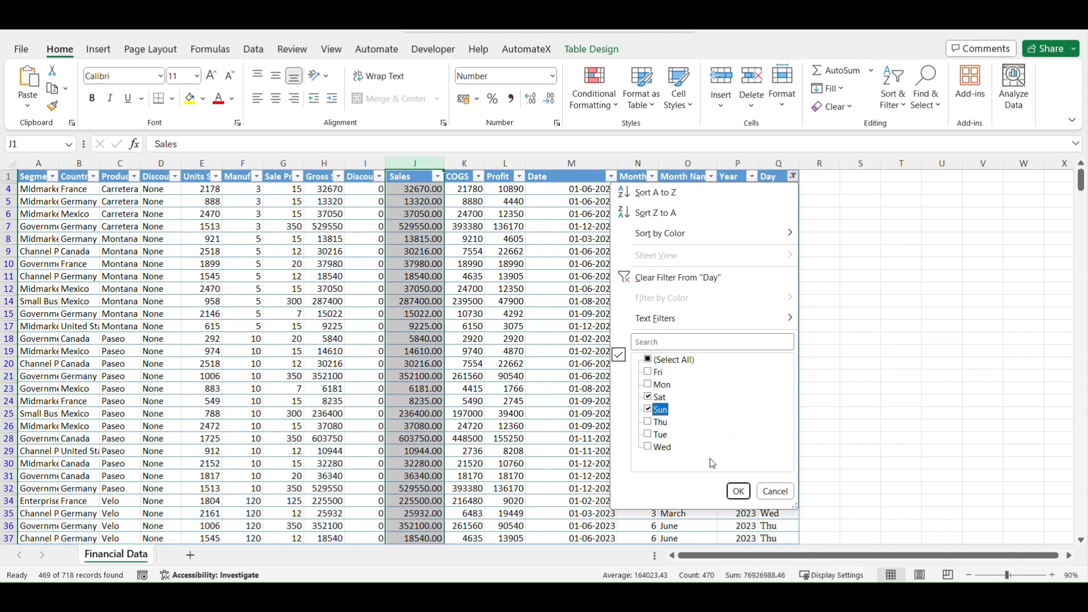
{"action": "left_click", "coordinate": [738, 491]}
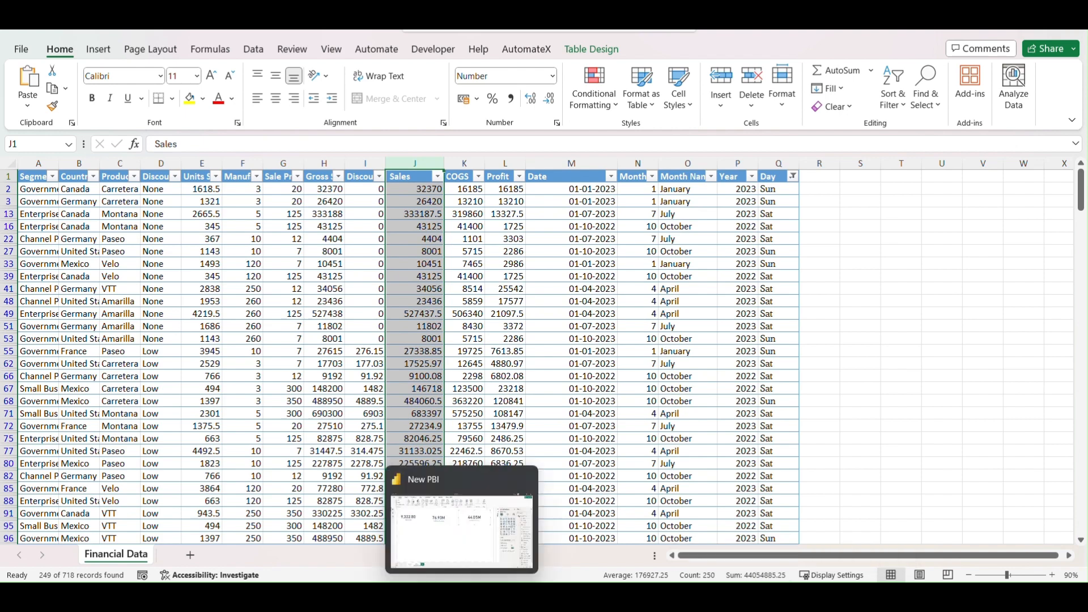
- Return to the Power BI report and move the TotalSalesWeekends card slightly closer to the TotalSalesWeekdays card
{"action": "left_click", "coordinate": [462, 597]}
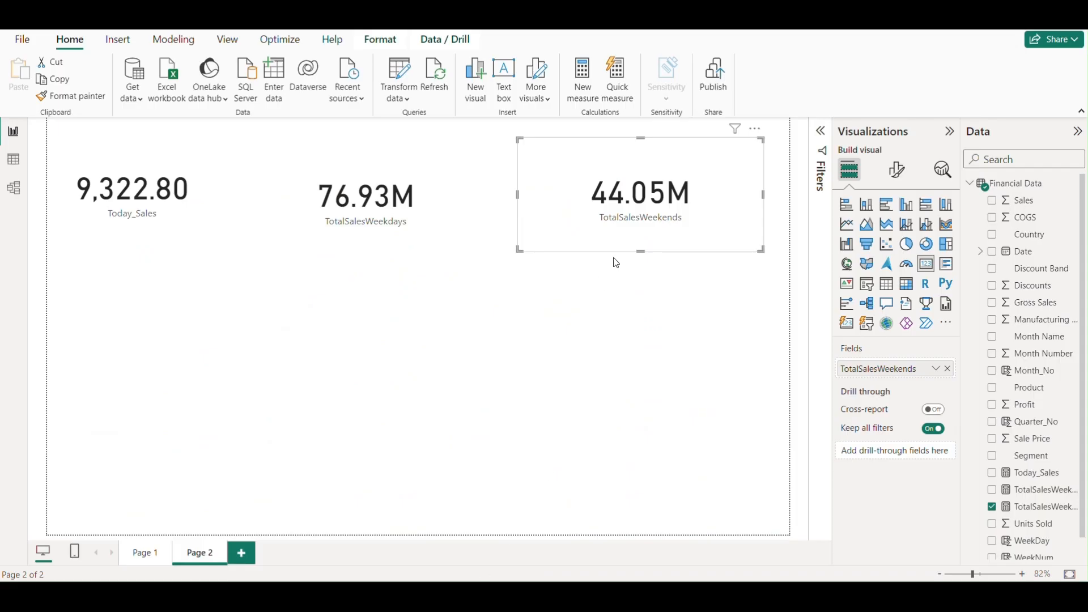
{"action": "left_click_drag", "start_coordinate": [683, 191], "coordinate": [672, 189]}
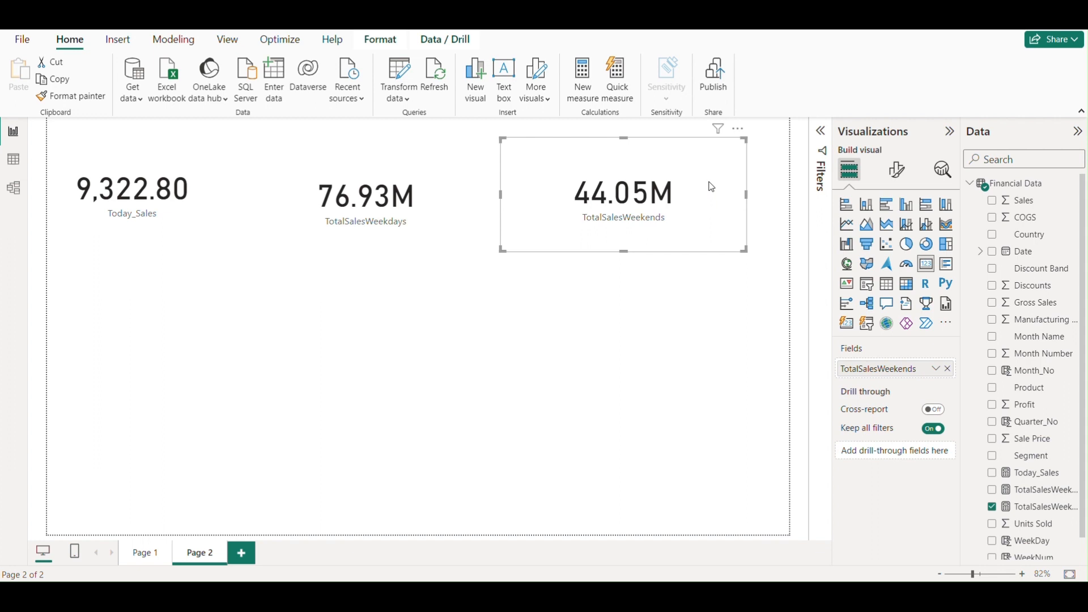
{"action": "left_click_drag", "start_coordinate": [712, 187], "coordinate": [706, 188]}
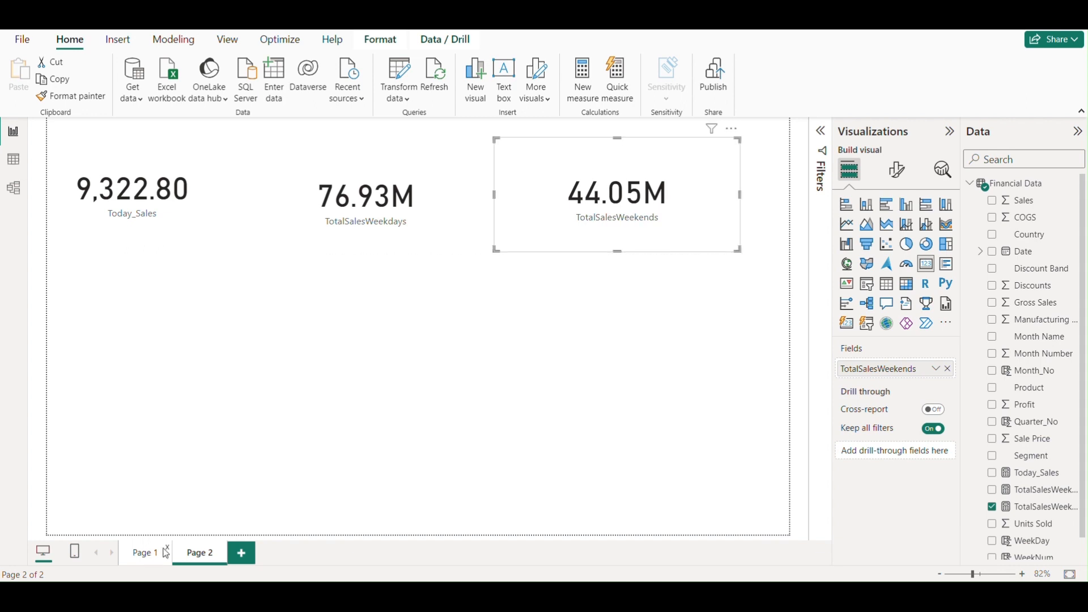
- Review the DAX function list on Page 1, and on Page 2 create a Financial Data measure named TotalSalesforWeek
{"action": "left_click", "coordinate": [145, 553]}
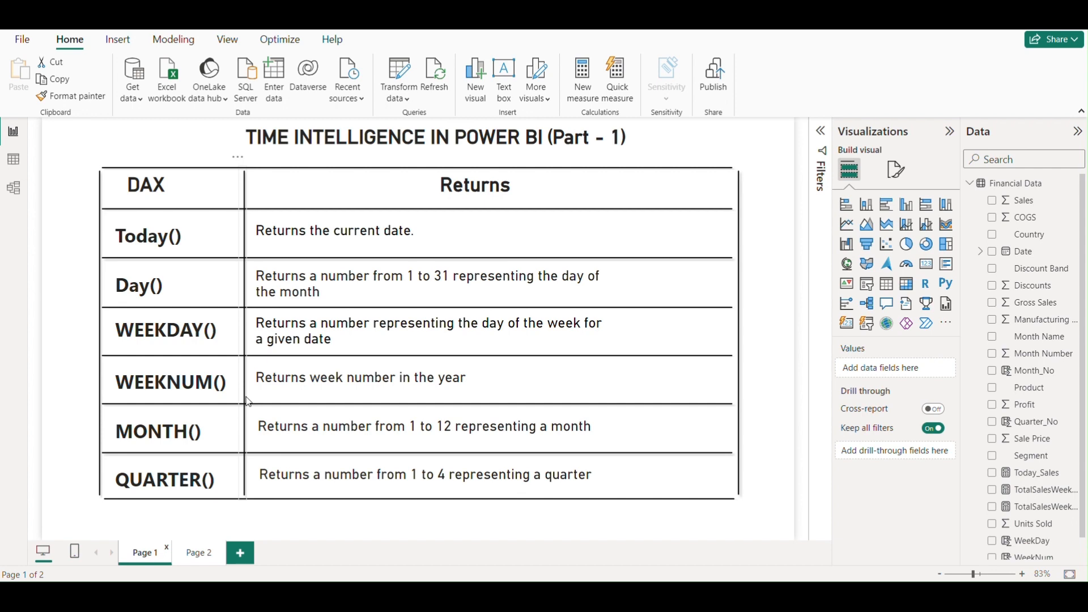
{"action": "left_click", "coordinate": [197, 555]}
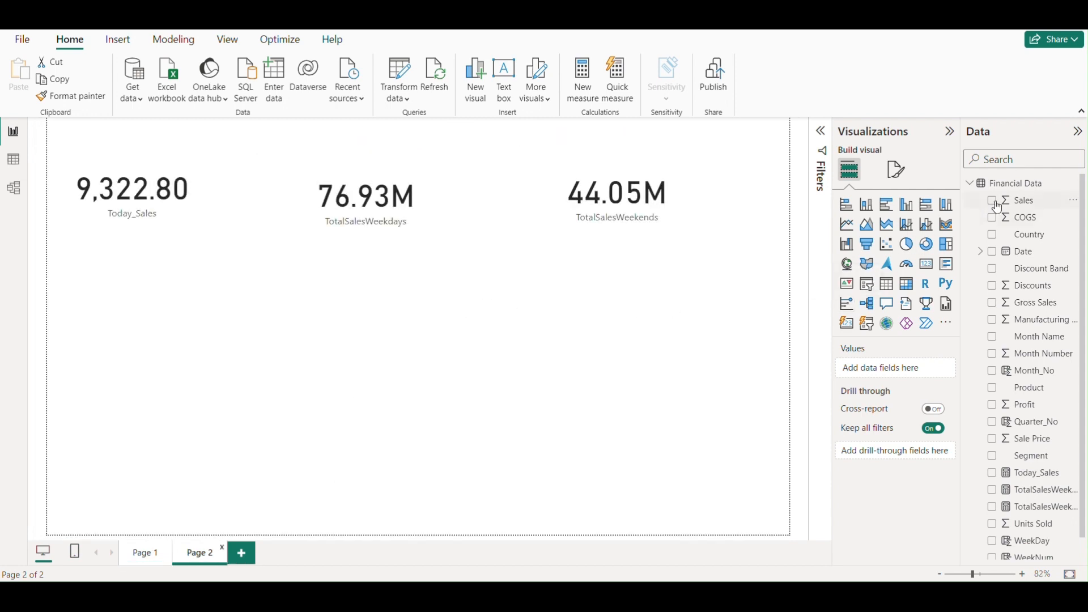
{"action": "left_click", "coordinate": [1073, 186]}
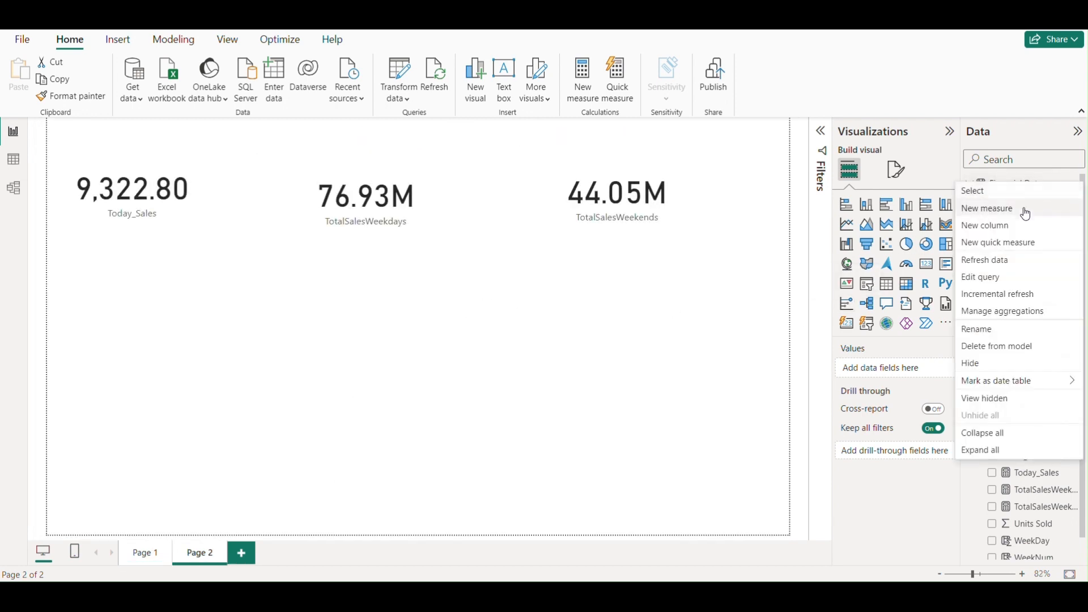
{"action": "left_click", "coordinate": [989, 214]}
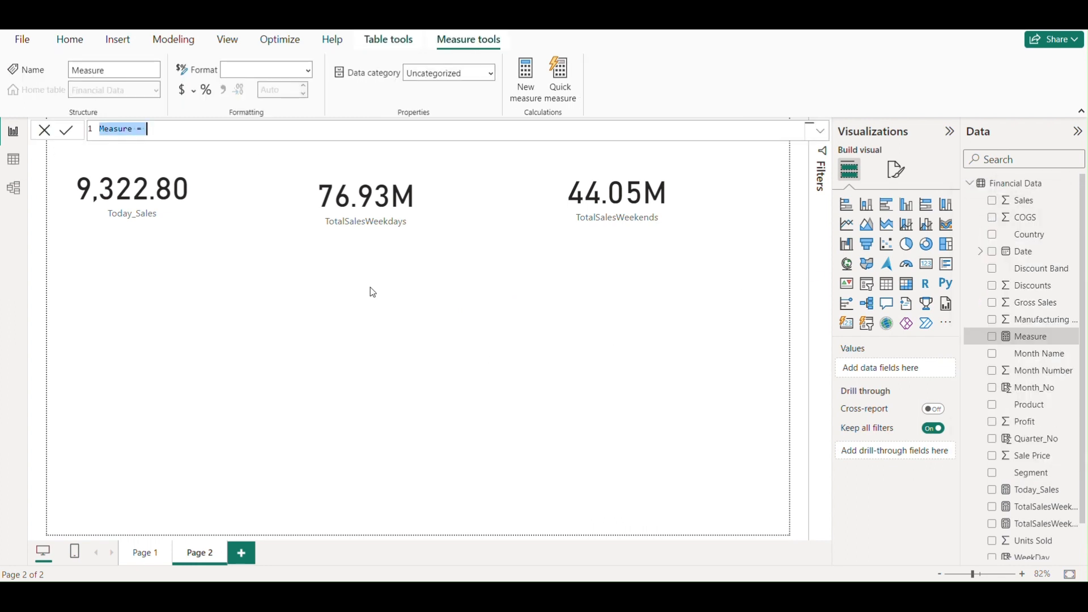
{"action": "left_click", "coordinate": [133, 129]}
{"action": "key", "text": "BackSpace"}
{"action": "key", "text": "BackSpace"}
{"action": "key", "text": "BackSpace"}
{"action": "key", "text": "BackSpace"}
{"action": "key", "text": "BackSpace"}
{"action": "key", "text": "BackSpace"}
{"action": "key", "text": "BackSpace"}
{"action": "type", "text": "TotalSalesforWeek"}
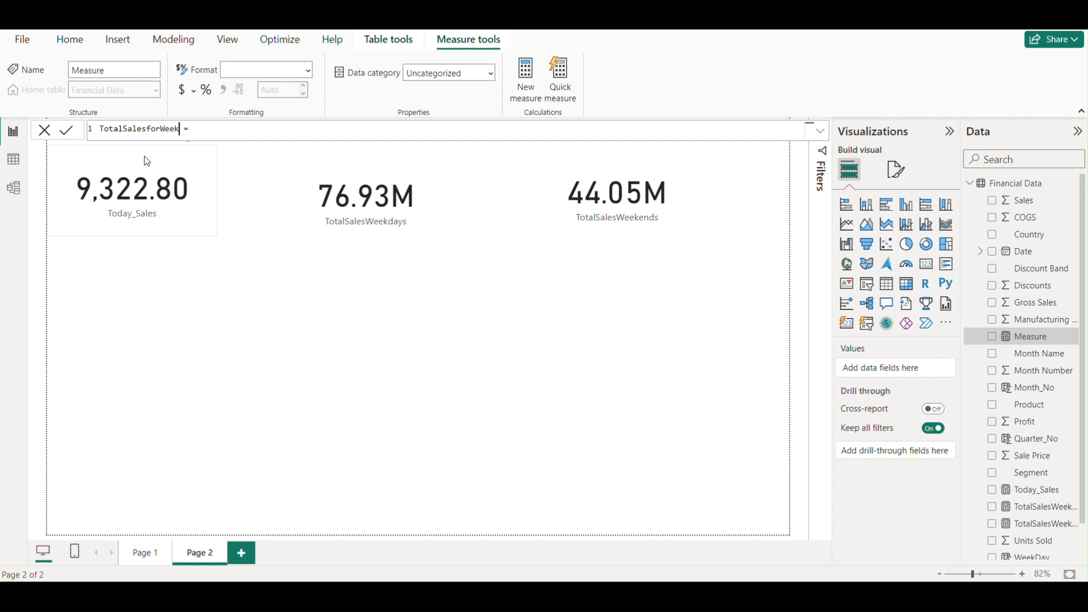
- Begin the TotalSalesforWeek formula with CALCULATE(SUM('Financial Data'[ Sales]), as the expression to evaluate
{"action": "left_click", "coordinate": [217, 127]}
{"action": "type", "text": "ca"}
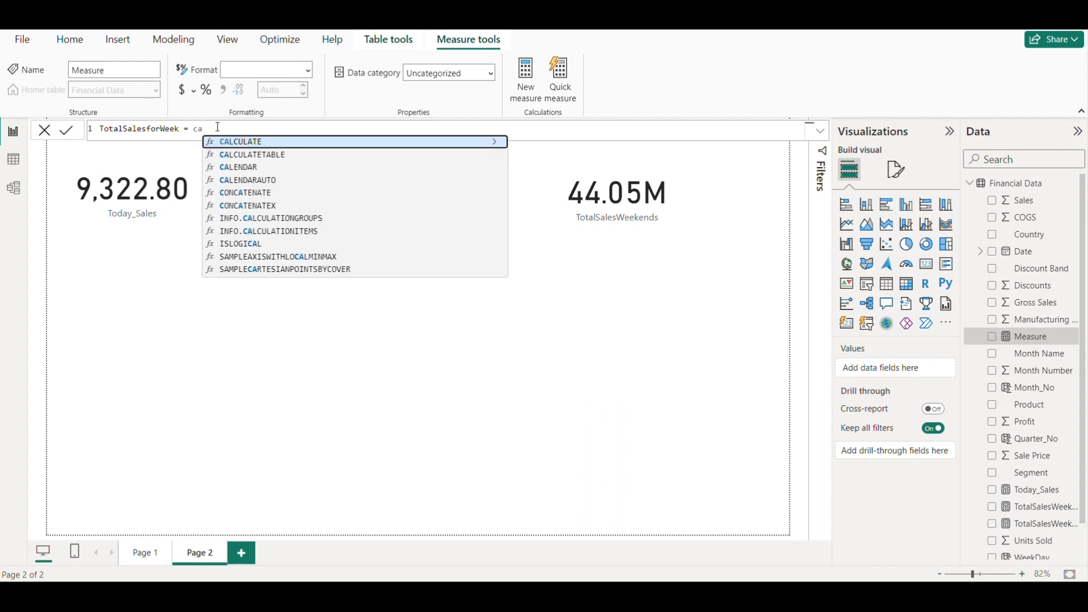
{"action": "left_click", "coordinate": [237, 143]}
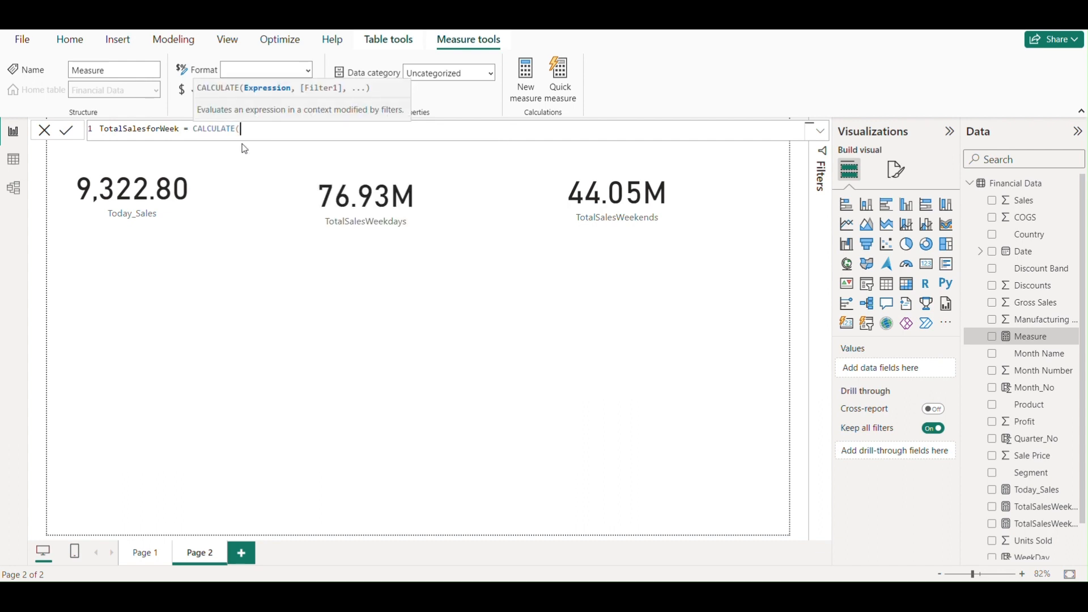
{"action": "type", "text": "sum"}
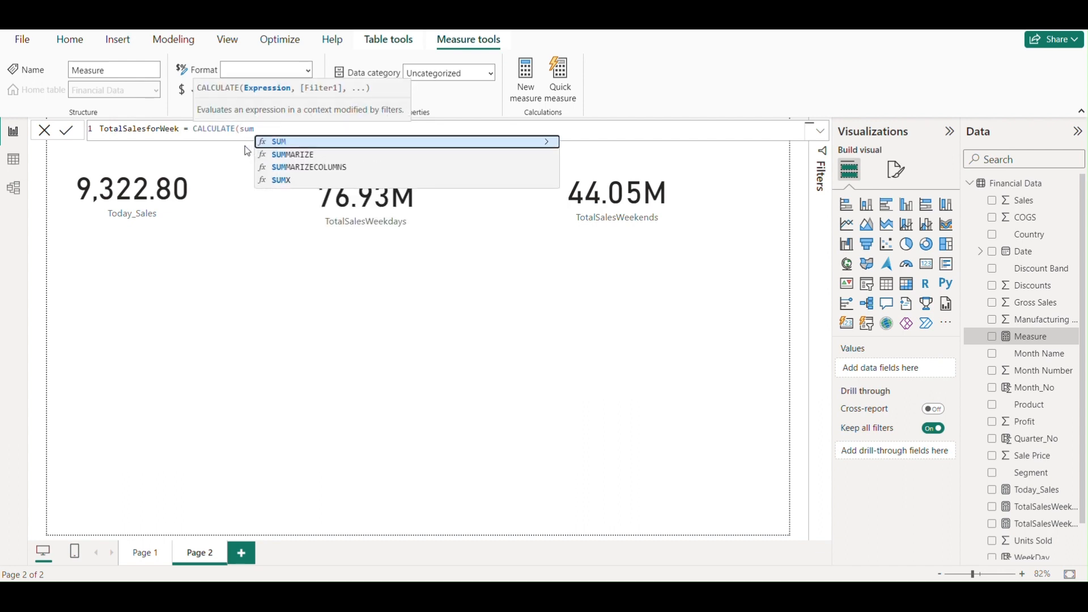
{"action": "left_click", "coordinate": [295, 142]}
{"action": "left_click", "coordinate": [355, 157]}
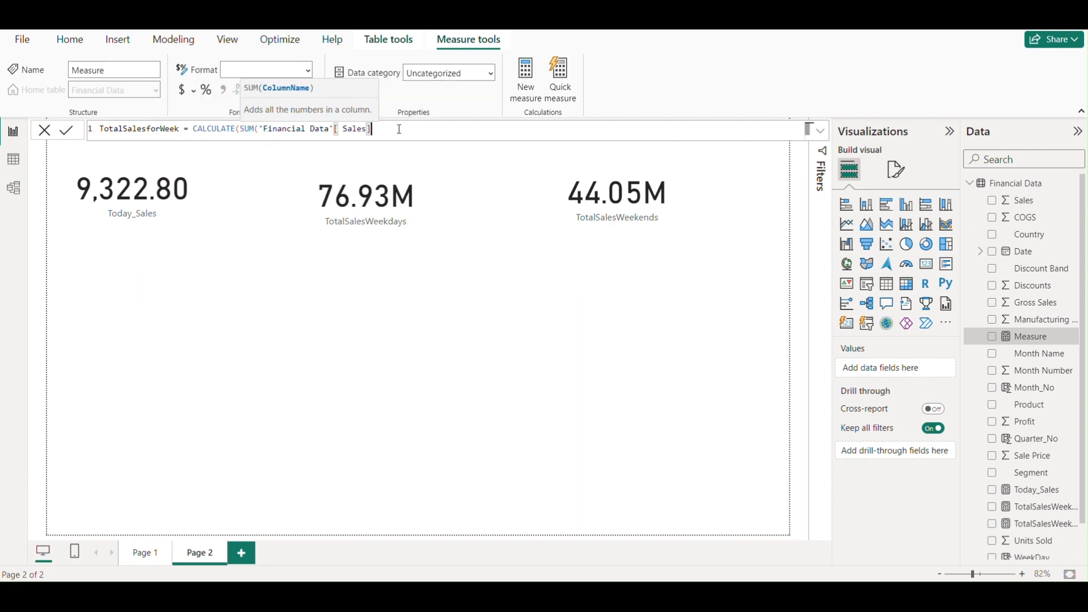
{"action": "type", "text": "),"}
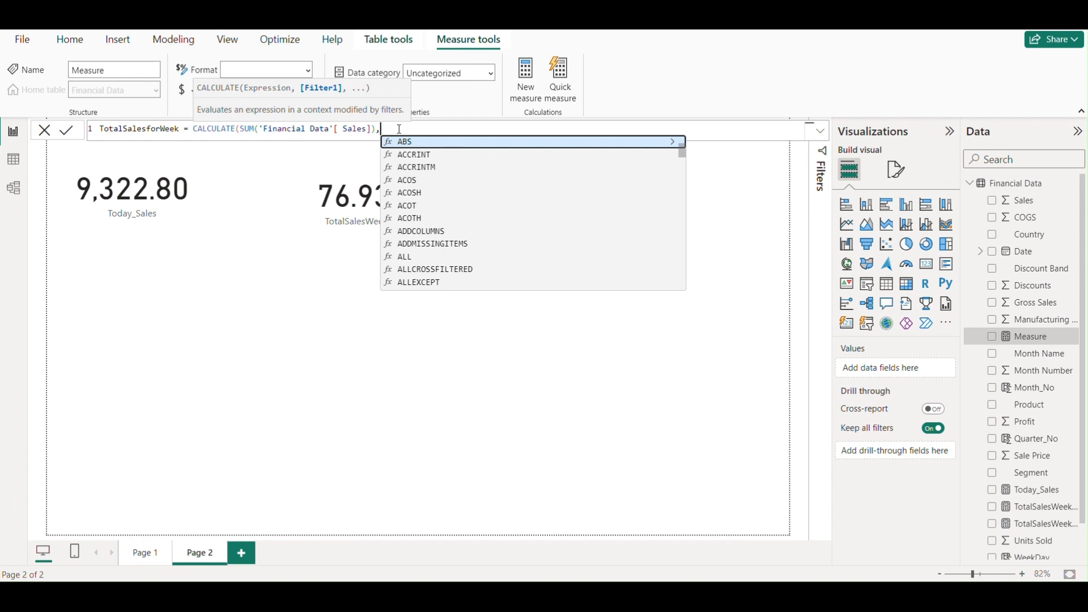
{"action": "type", "text": "Wee"}
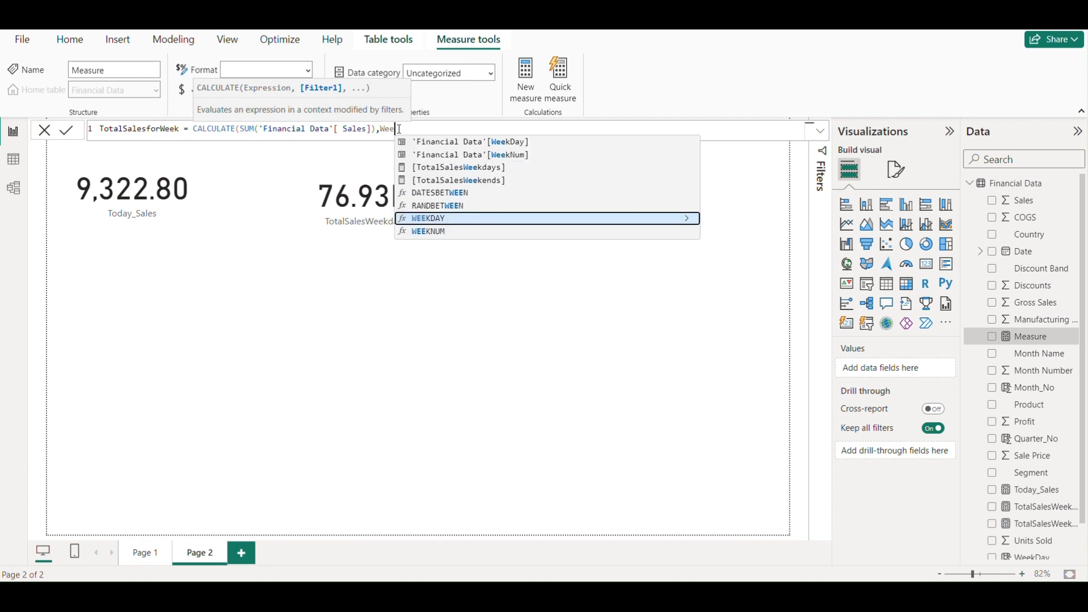
- Complete the measure with the filter WEEKNUM('Financial Data'[Date]) =10, close the formula and commit it
{"action": "left_click", "coordinate": [429, 232]}
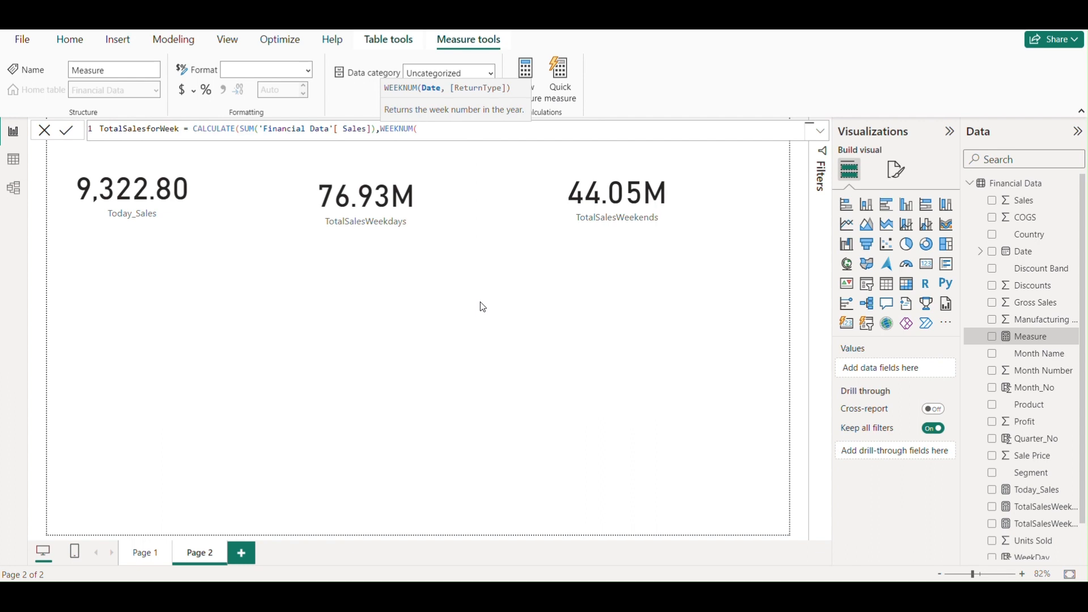
{"action": "type", "text": "dat"}
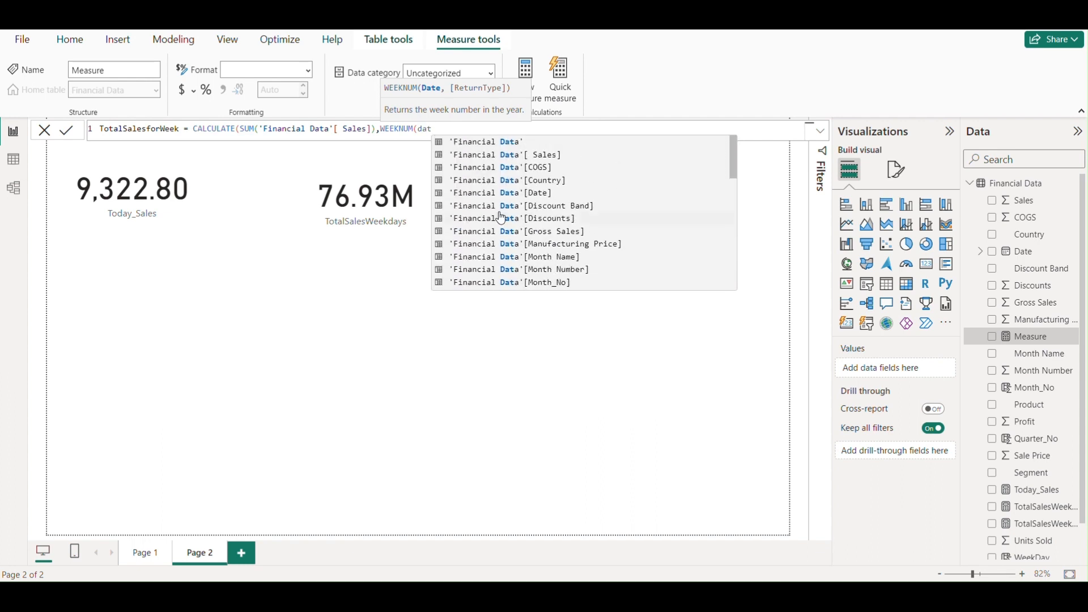
{"action": "left_click", "coordinate": [538, 194]}
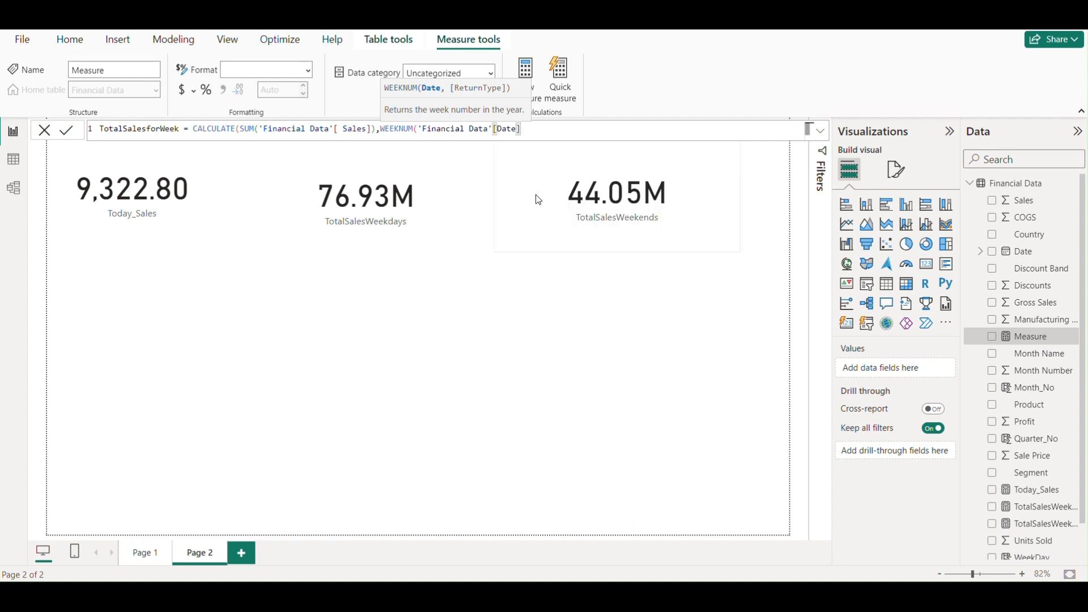
{"action": "type", "text": ") "}
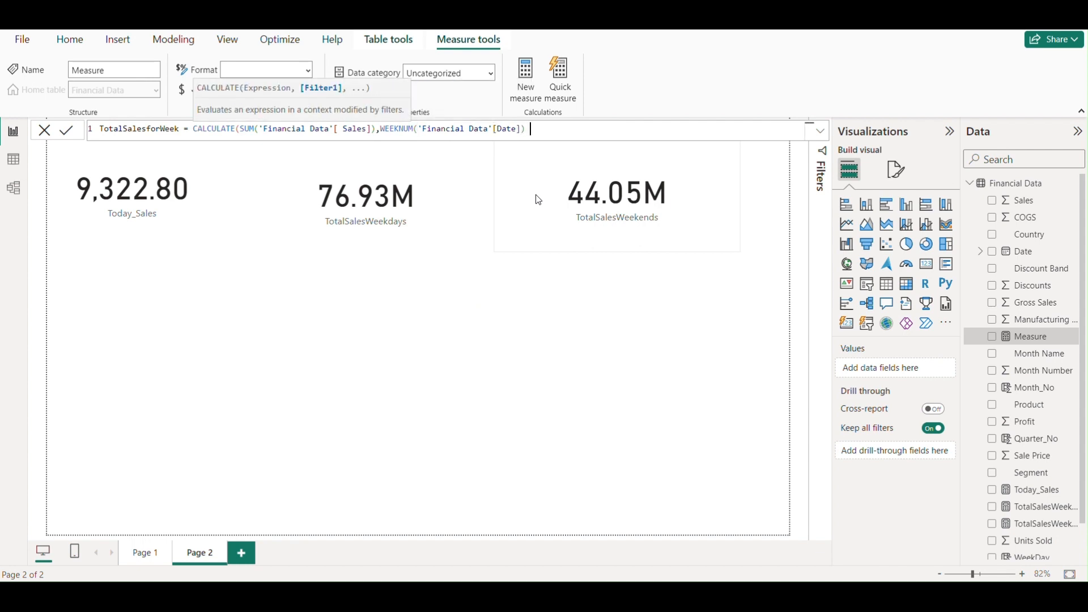
{"action": "type", "text": "=10)"}
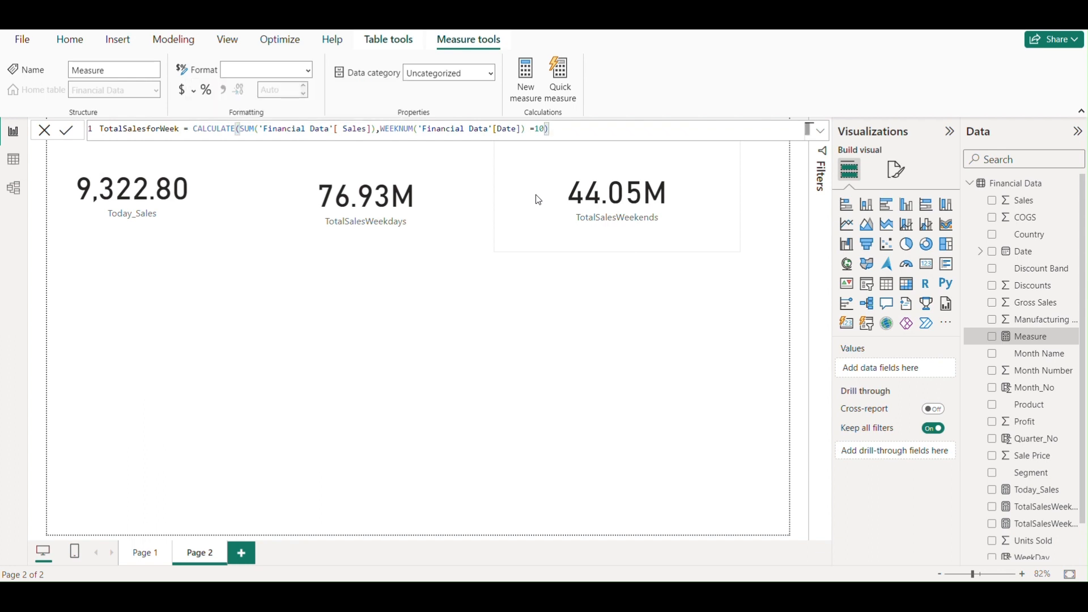
{"action": "key", "text": "Return"}
- Show TotalSalesforWeek on Page 2 as a card visual below the Today_Sales card and enlarge it slightly
{"action": "left_click_drag", "start_coordinate": [1037, 486], "coordinate": [173, 318]}
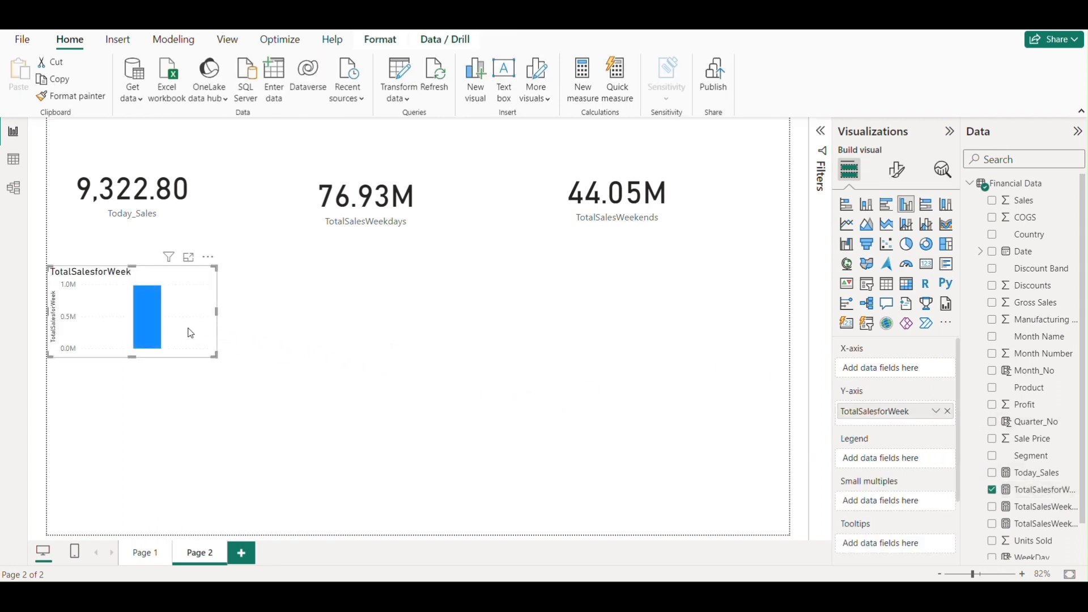
{"action": "left_click", "coordinate": [927, 264]}
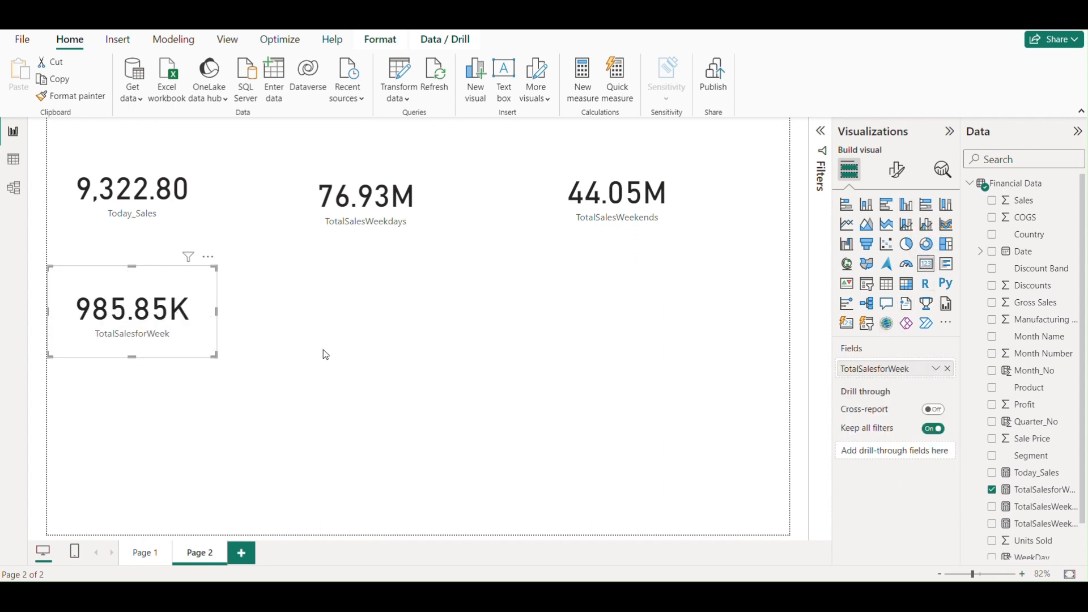
{"action": "left_click_drag", "start_coordinate": [214, 355], "coordinate": [251, 388]}
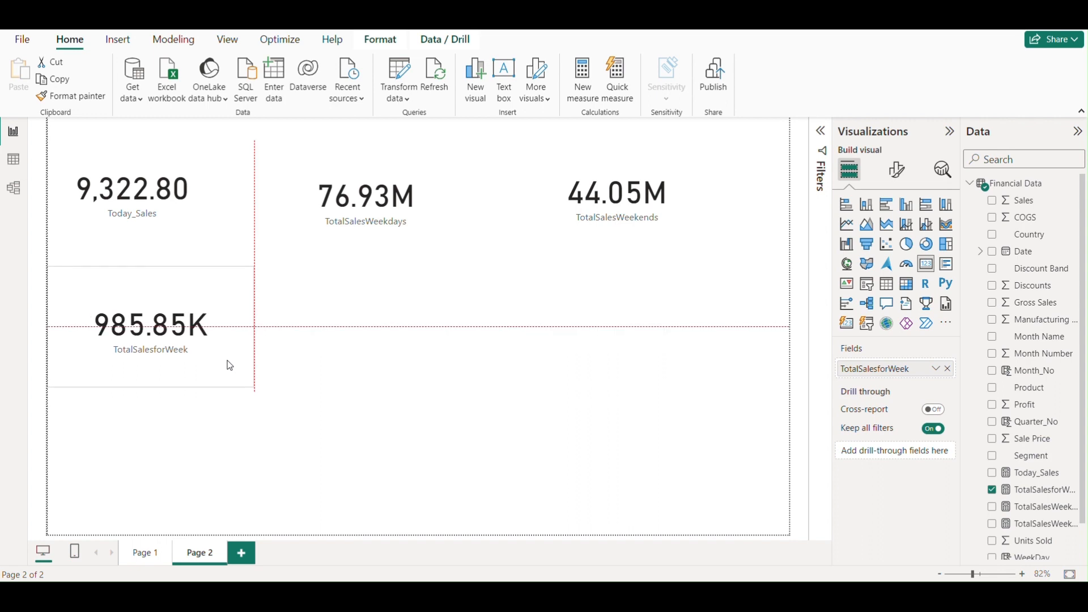
{"action": "left_click", "coordinate": [311, 363]}
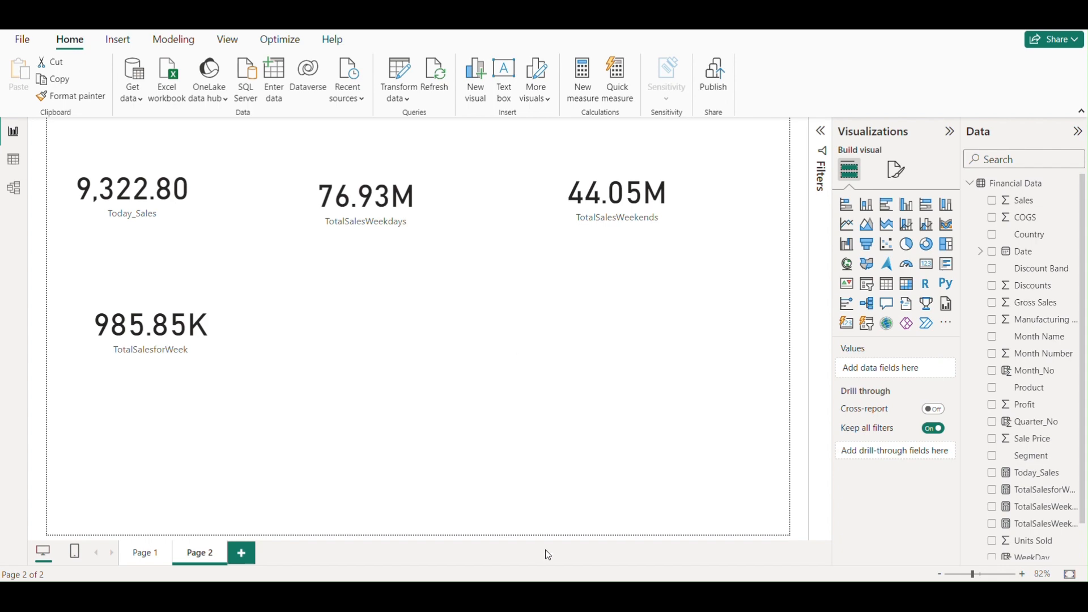
- Switch to the Finance_Data workbook in Excel and turn off filtering on the data table
{"action": "left_click", "coordinate": [492, 596]}
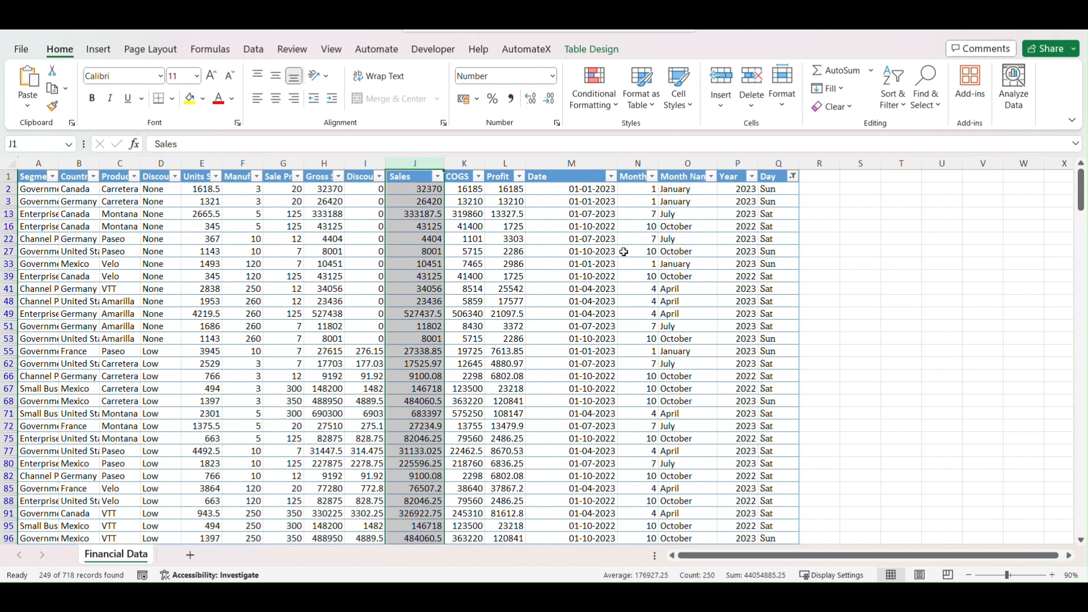
{"action": "left_click", "coordinate": [633, 181]}
{"action": "key", "text": "ctrl+shift+l"}
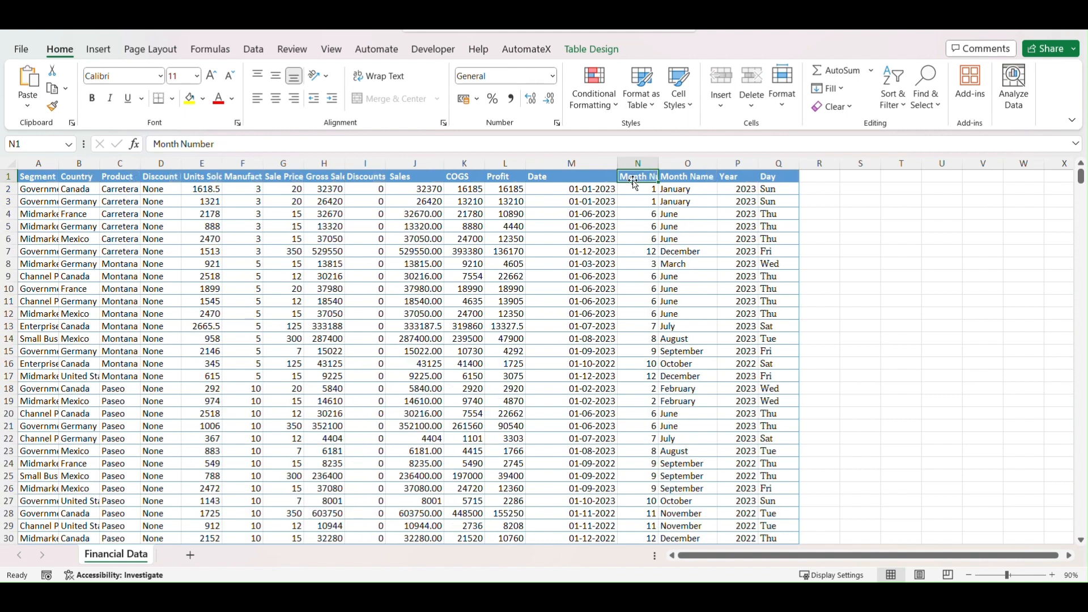
- Add a new column headed WeekNum in cell R1, directly after the Day column
{"action": "left_click", "coordinate": [822, 178]}
{"action": "type", "text": "We"}
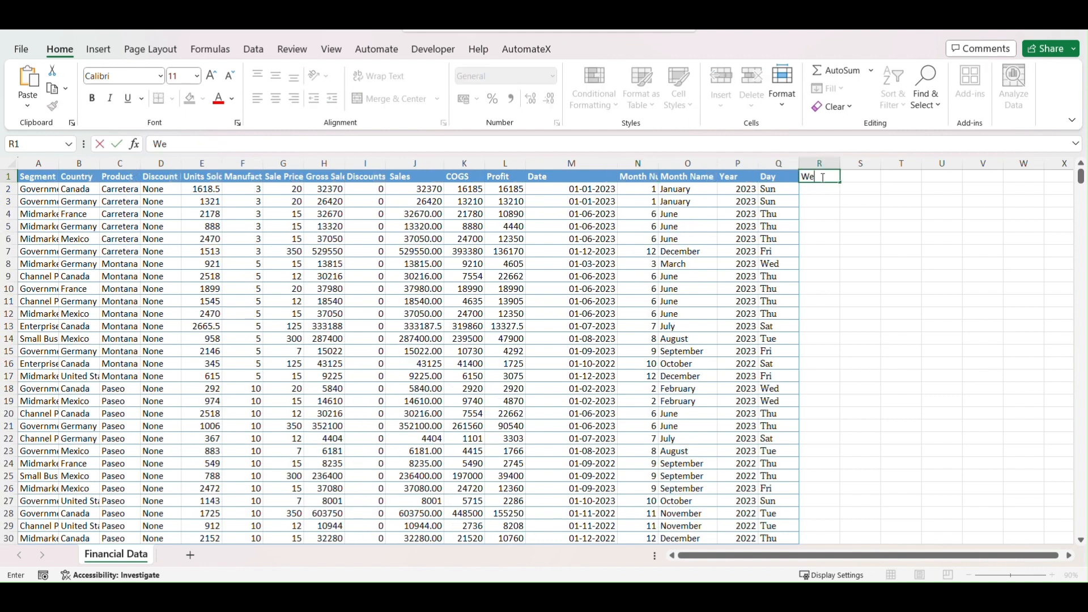
{"action": "type", "text": "ekNum"}
{"action": "left_click", "coordinate": [814, 189]}
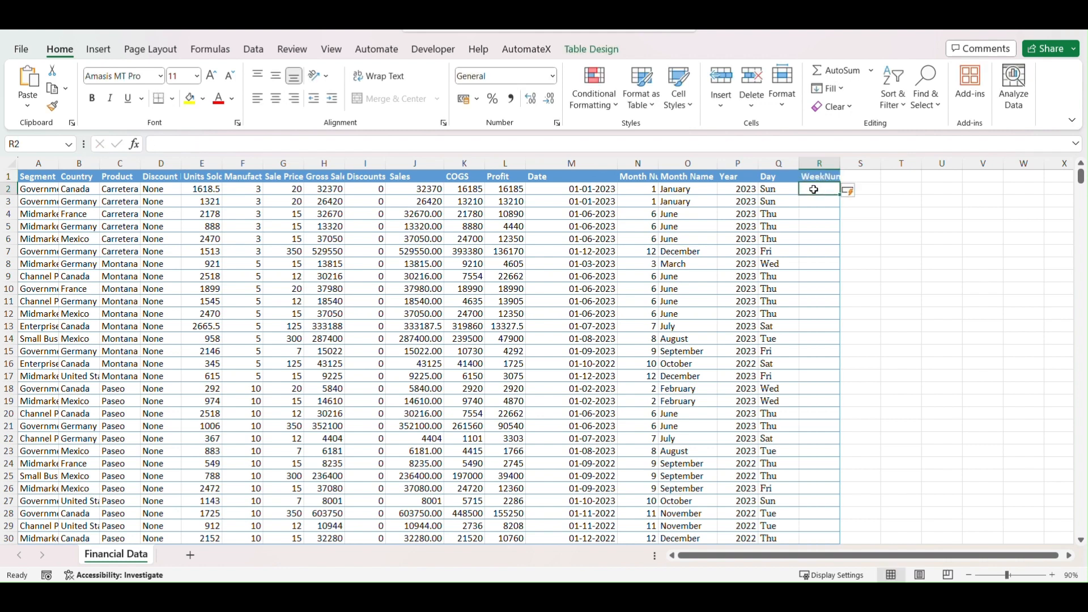
{"action": "type", "text": "=wee"}
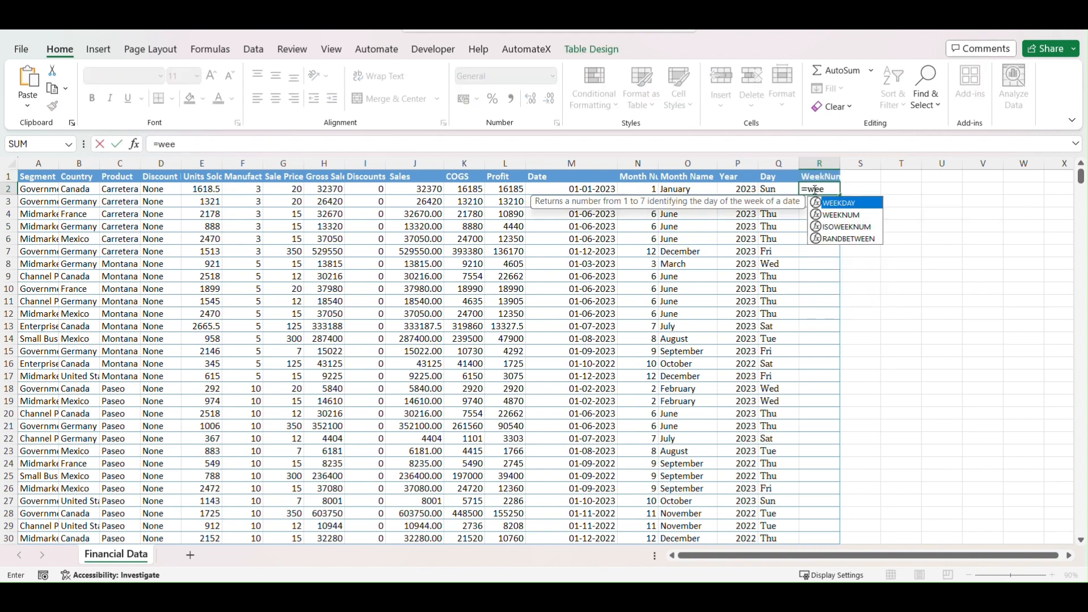
{"action": "left_click", "coordinate": [841, 216]}
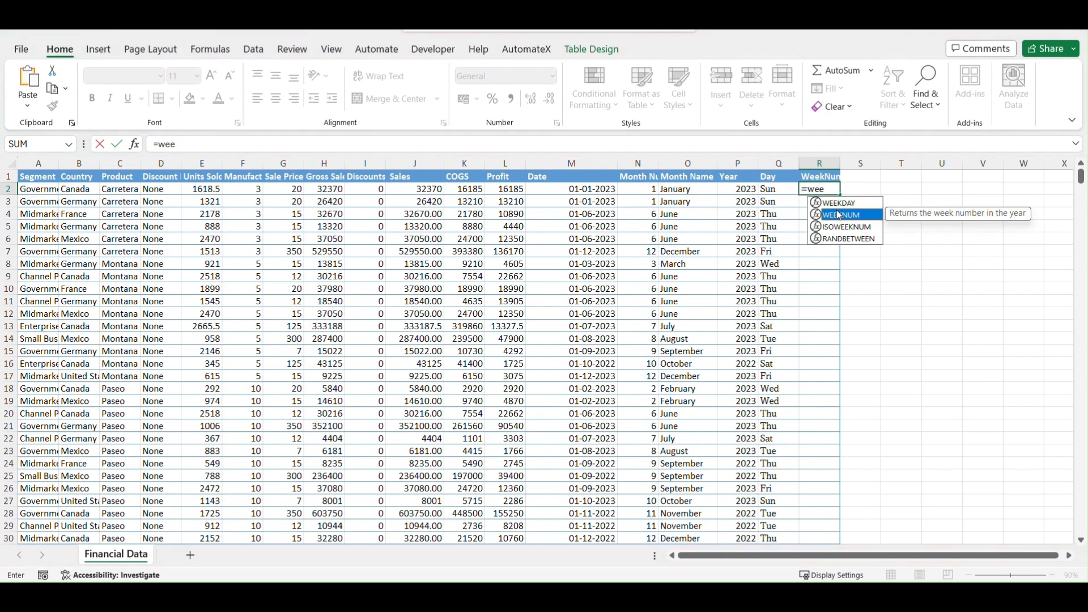
{"action": "double_click", "coordinate": [841, 216]}
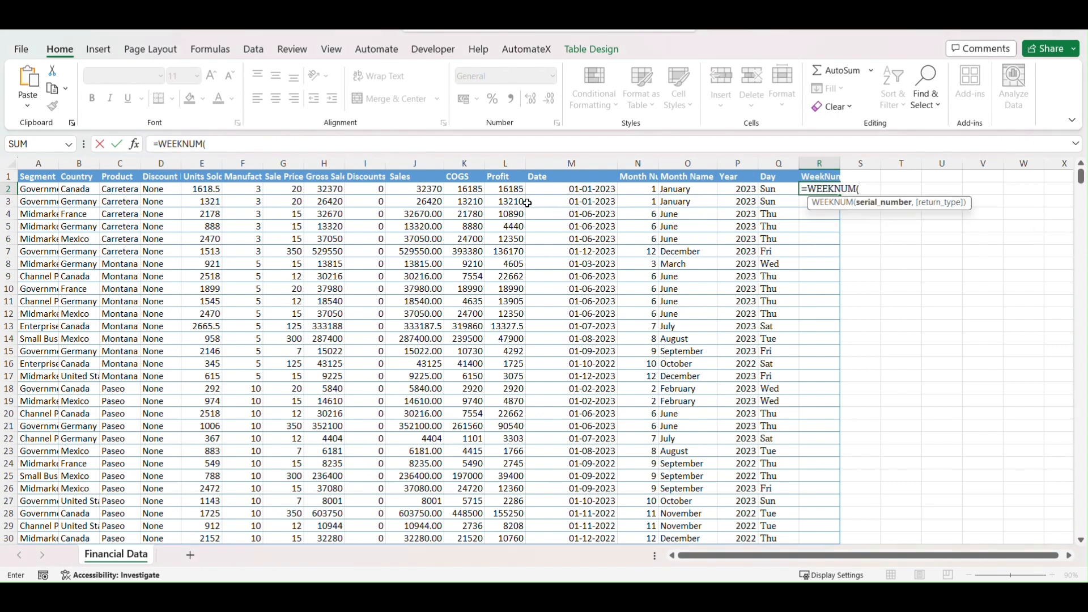
{"action": "left_click", "coordinate": [565, 191]}
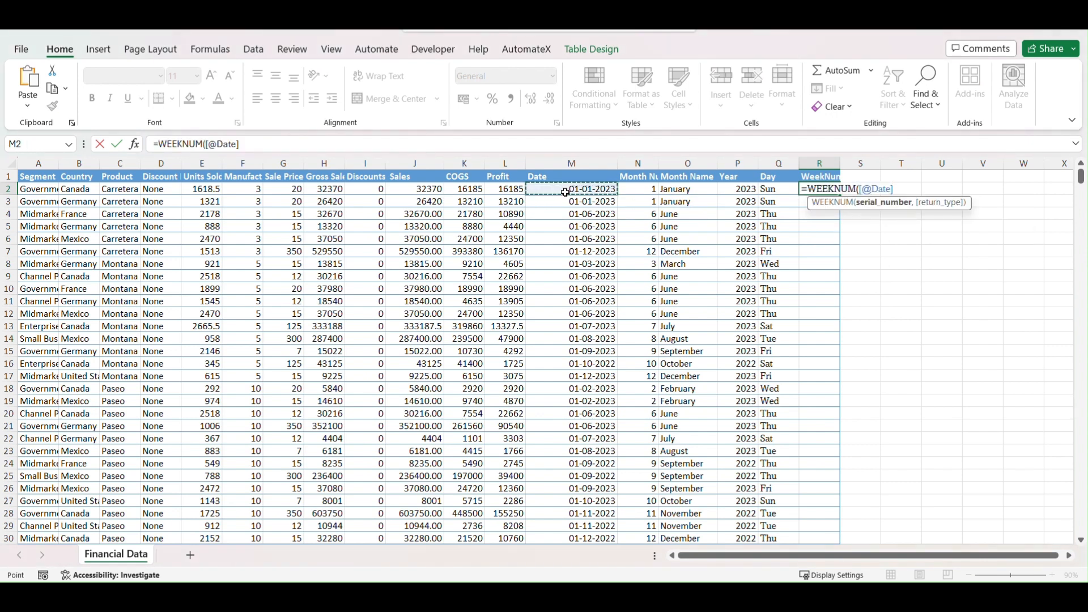
{"action": "type", "text": ")"}
{"action": "key", "text": "Return"}
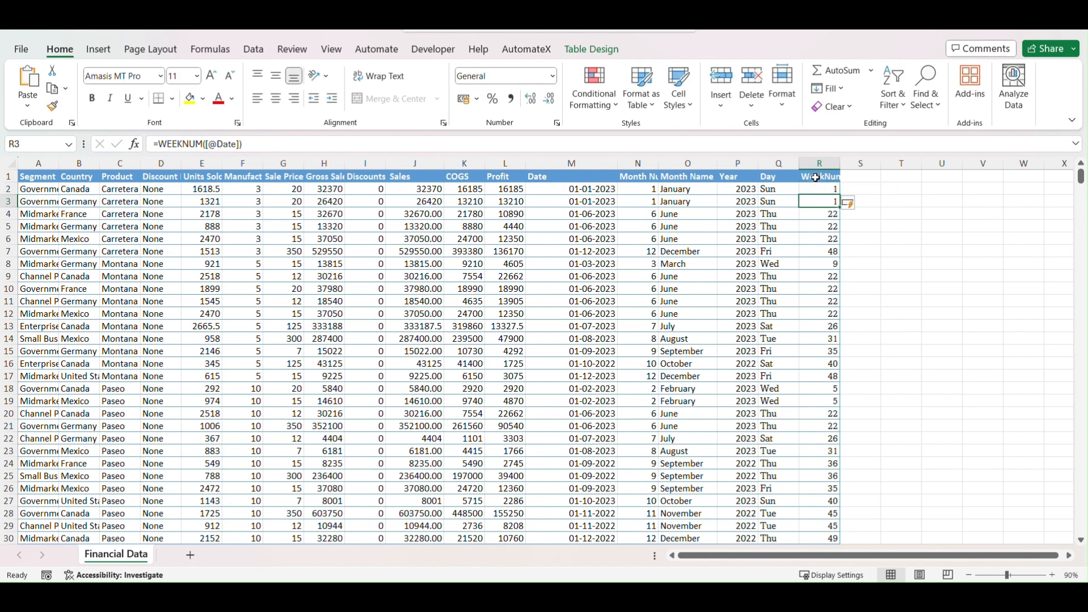
- Turn filtering back on for the table and filter the WeekNum column to show only week 10
{"action": "left_click", "coordinate": [817, 178]}
{"action": "key", "text": "ctrl+shift+l"}
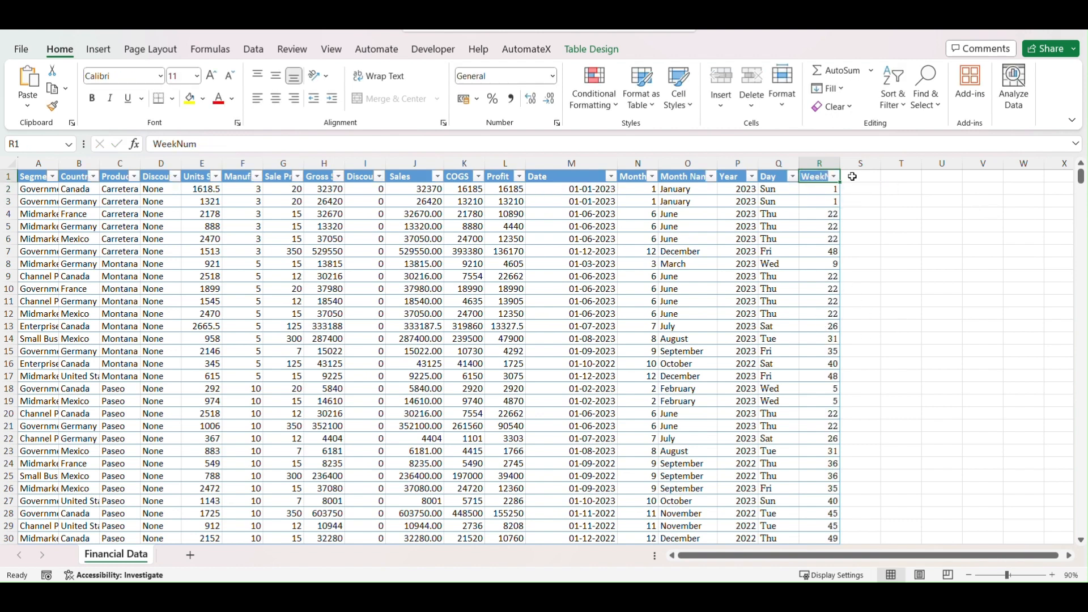
{"action": "left_click", "coordinate": [834, 177]}
{"action": "left_click", "coordinate": [689, 359]}
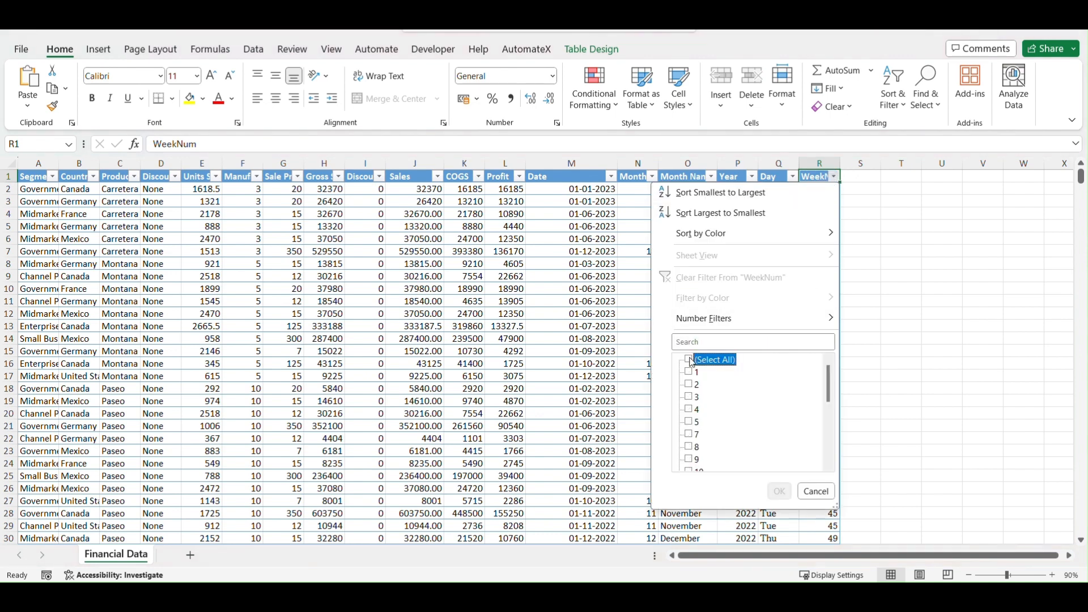
{"action": "scroll", "coordinate": [696, 427], "scroll_direction": "down", "scroll_amount": 1}
{"action": "left_click", "coordinate": [693, 434]}
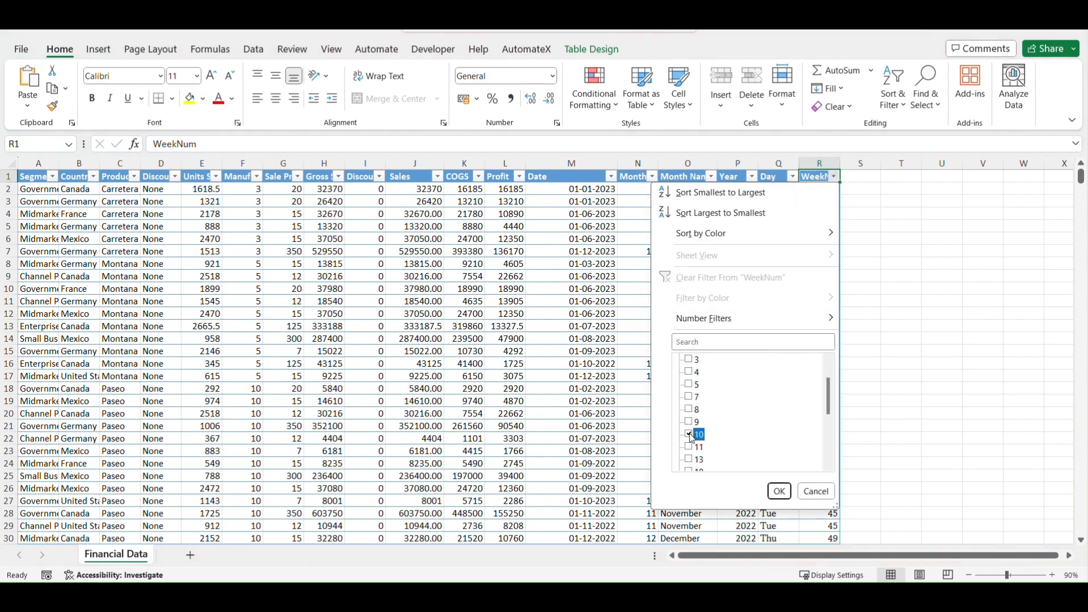
{"action": "left_click", "coordinate": [779, 491]}
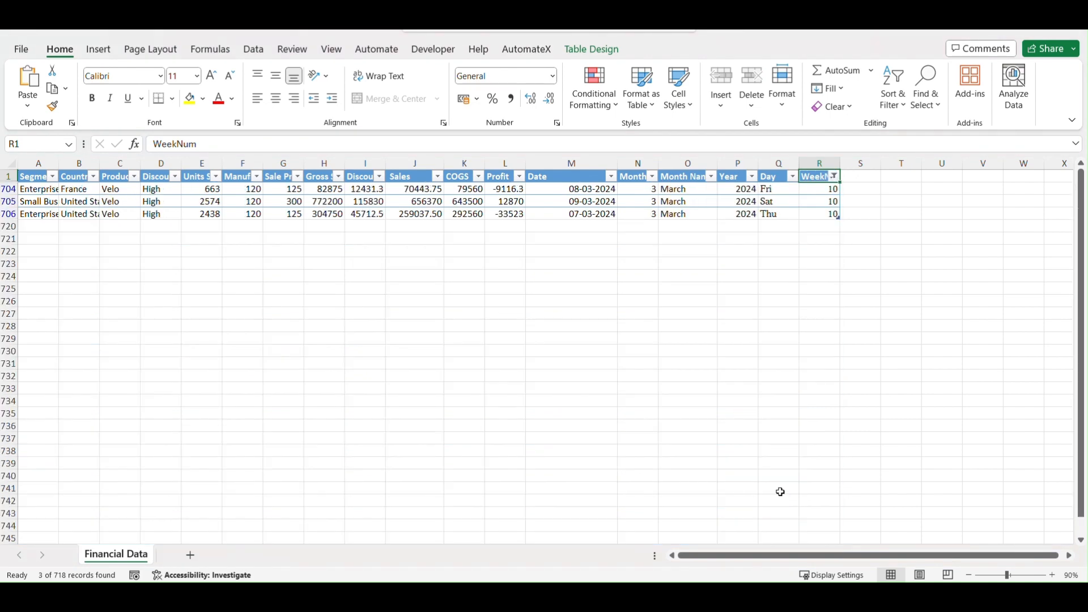
- Select the filtered Sales values in column J to check their sum, and switch back to the Power BI report
{"action": "left_click", "coordinate": [416, 189]}
{"action": "left_click_drag", "start_coordinate": [416, 200], "coordinate": [418, 215]}
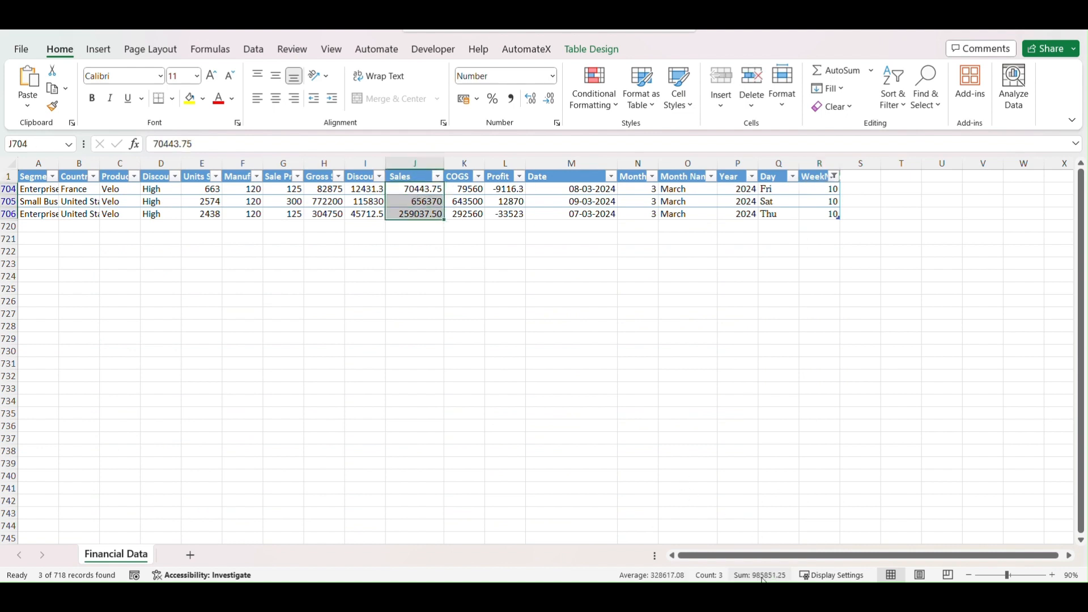
{"action": "left_click", "coordinate": [475, 594]}
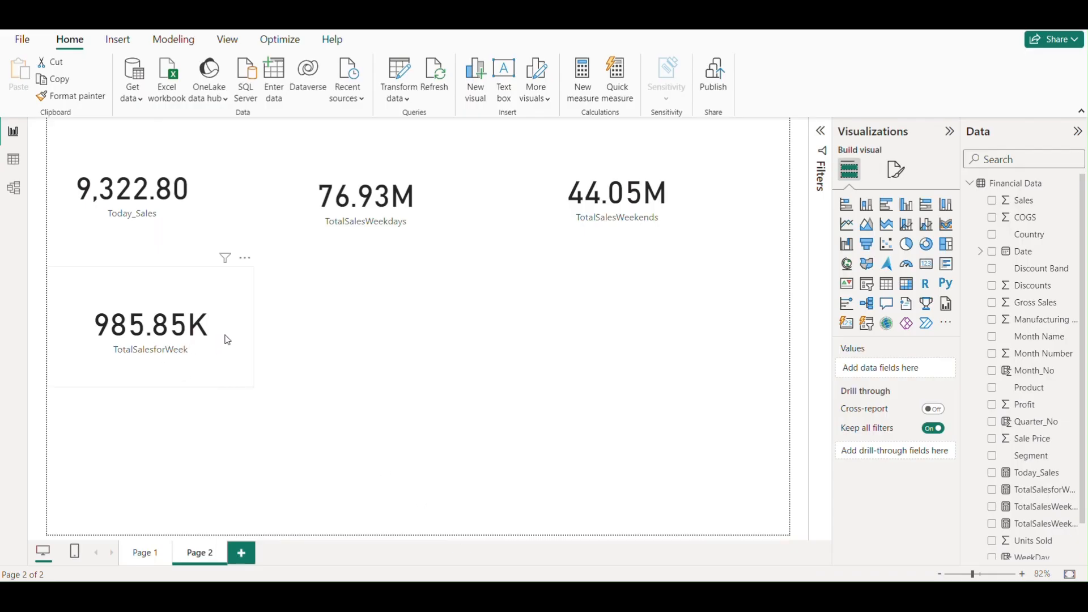
- Move the TotalSalesforWeek and TotalSalesWeekdays cards up slightly, nudge TotalSalesWeekends a little left, deselect it and go to Page 1
{"action": "left_click_drag", "start_coordinate": [225, 334], "coordinate": [224, 340]}
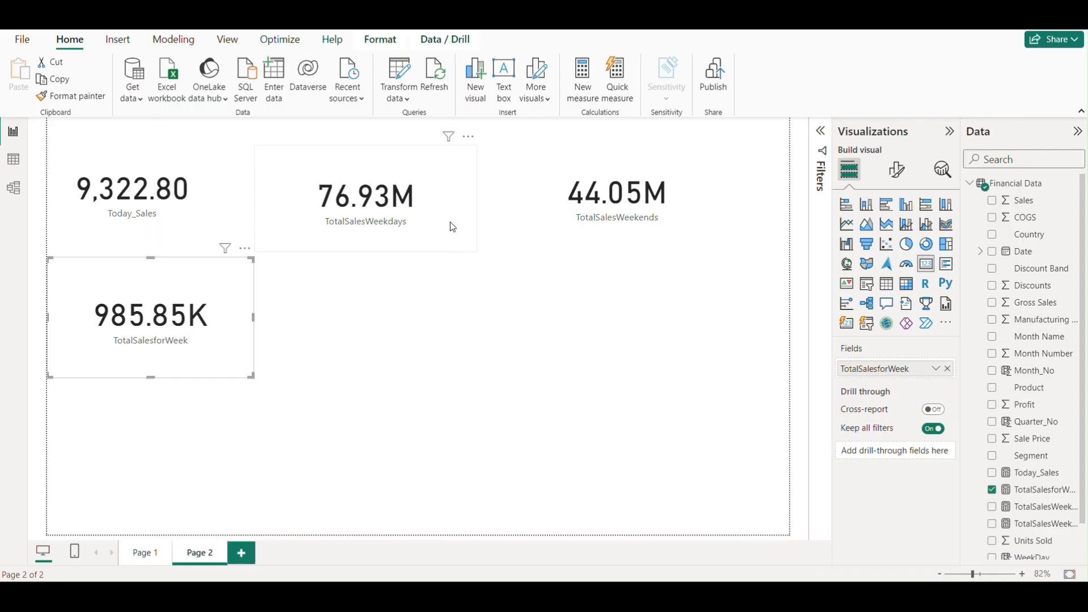
{"action": "left_click_drag", "start_coordinate": [454, 219], "coordinate": [454, 212]}
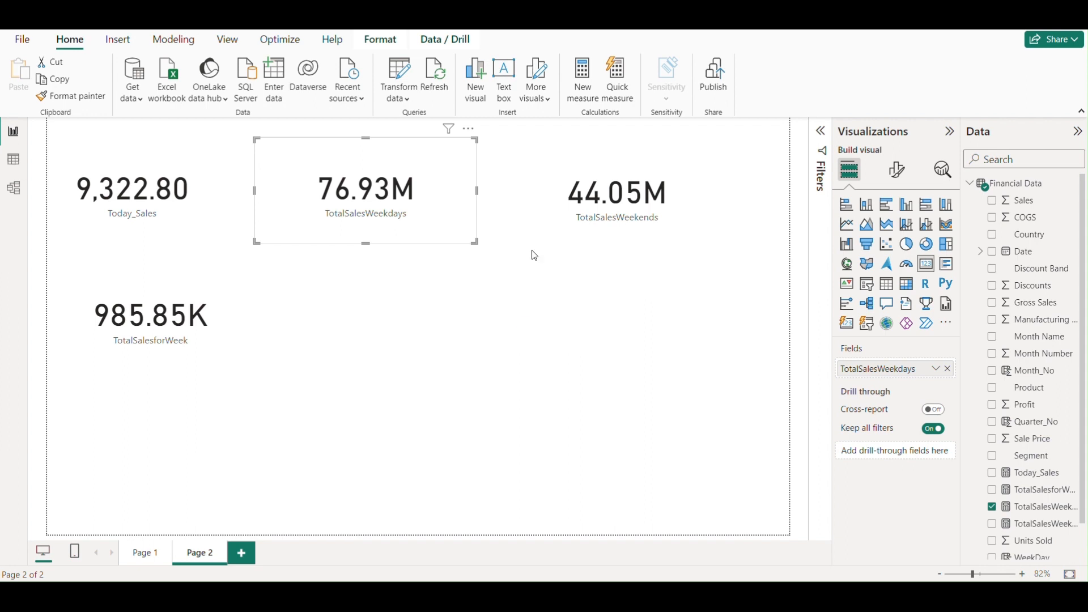
{"action": "left_click_drag", "start_coordinate": [548, 203], "coordinate": [549, 205]}
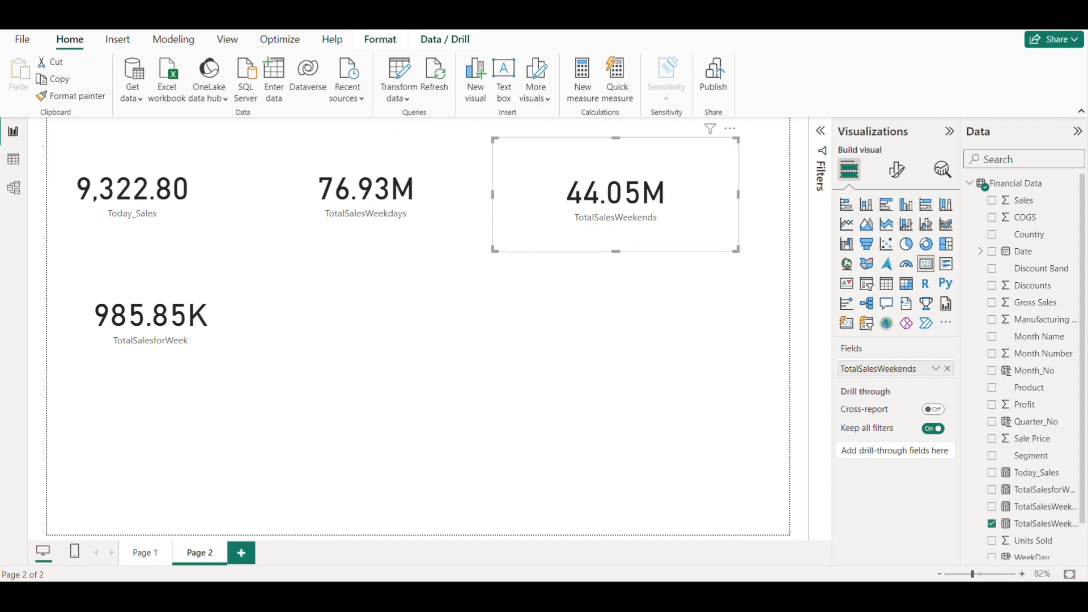
{"action": "key", "text": "Escape"}
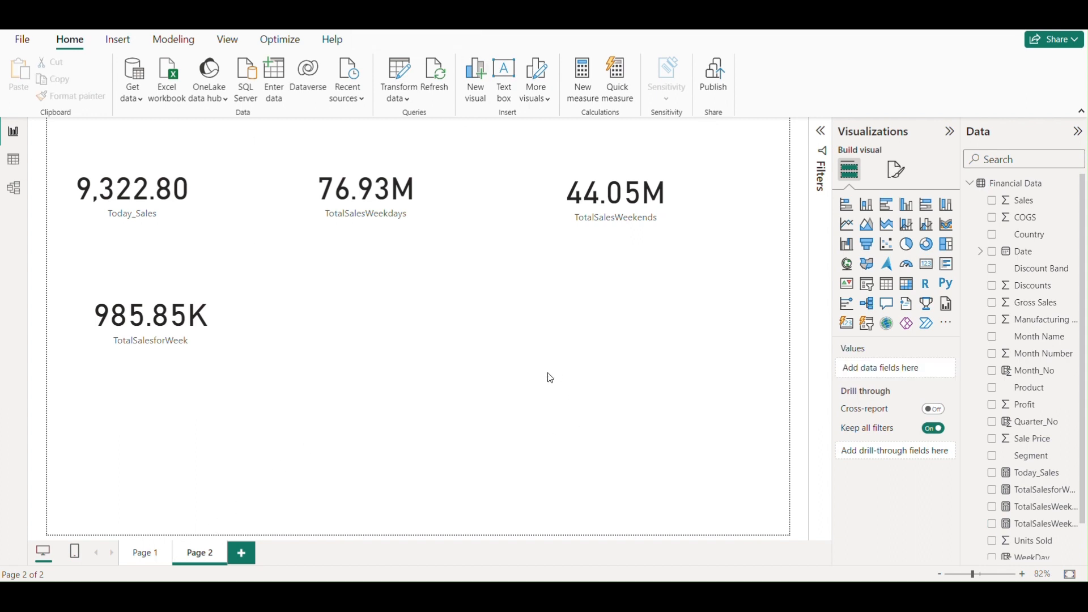
{"action": "left_click", "coordinate": [154, 553]}
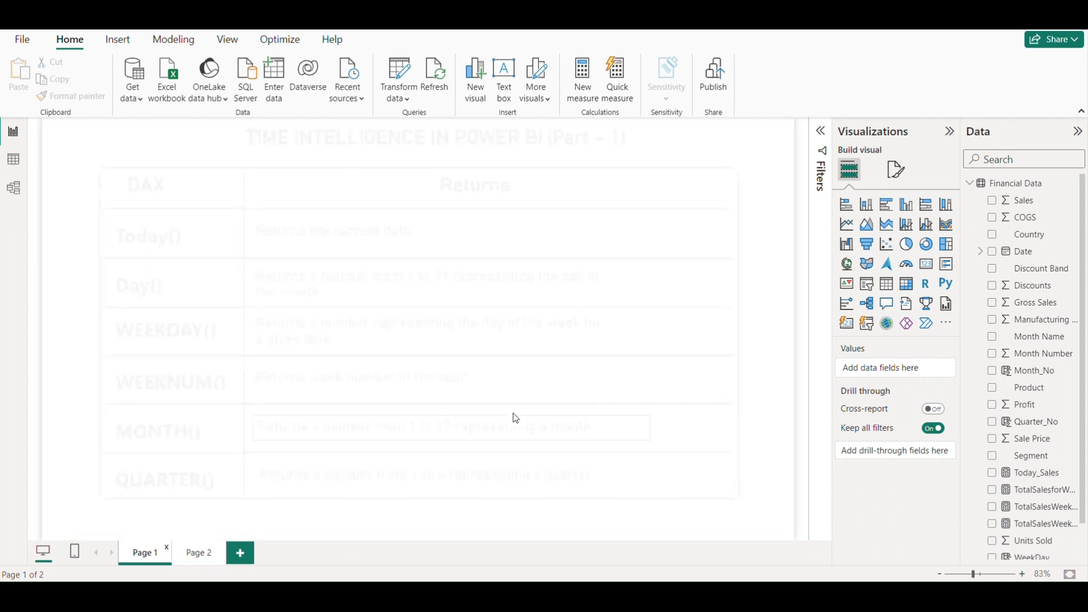